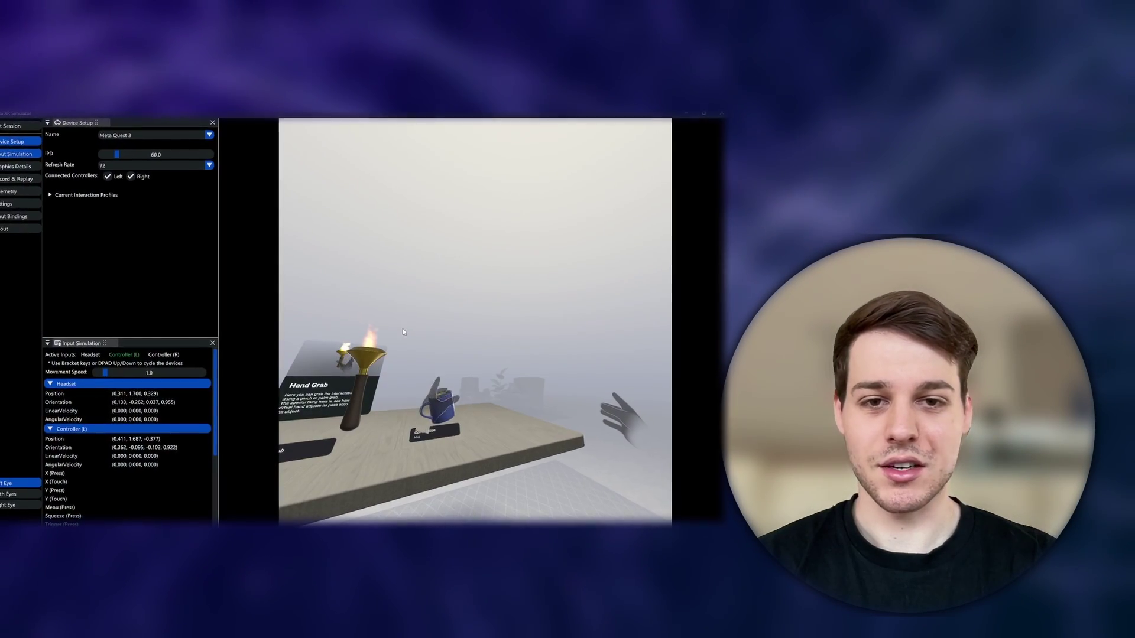
# - Lift the mug with the simulated left hand and turn it upright
pyautogui.press('w')
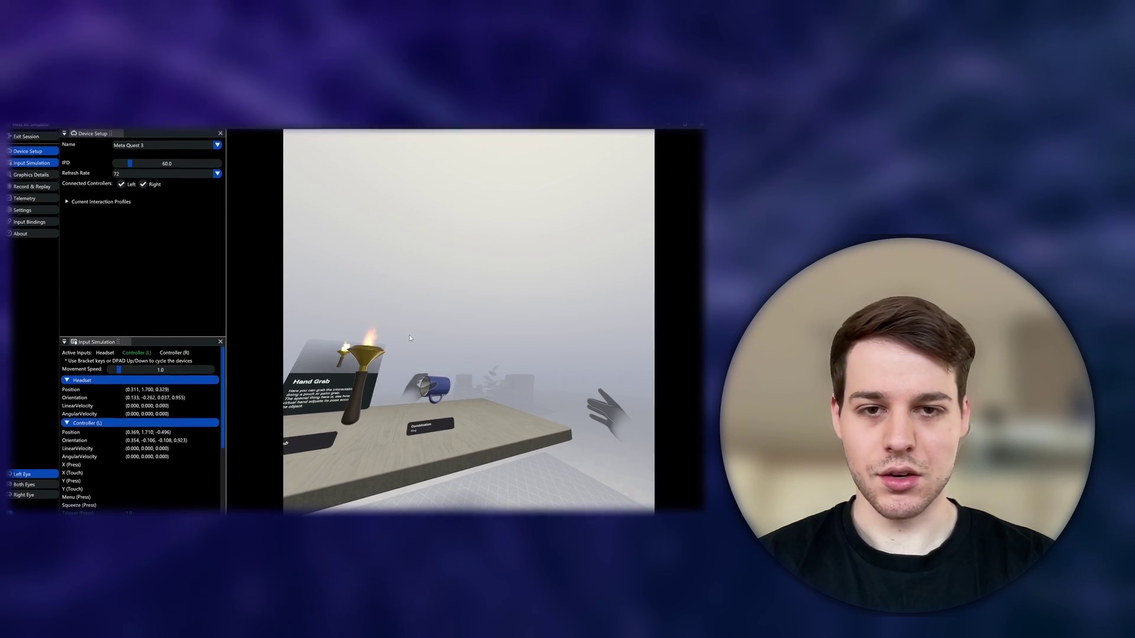
pyautogui.moveTo(410, 337); pyautogui.dragTo(530, 327)
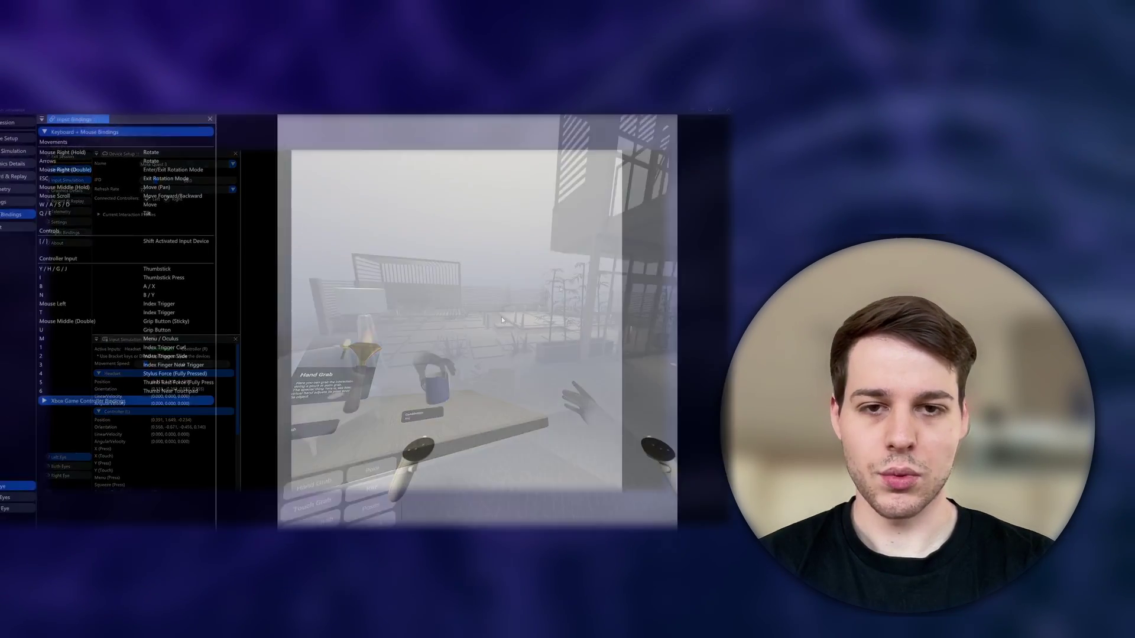
pyautogui.moveTo(502, 317); pyautogui.dragTo(620, 332, button='right')
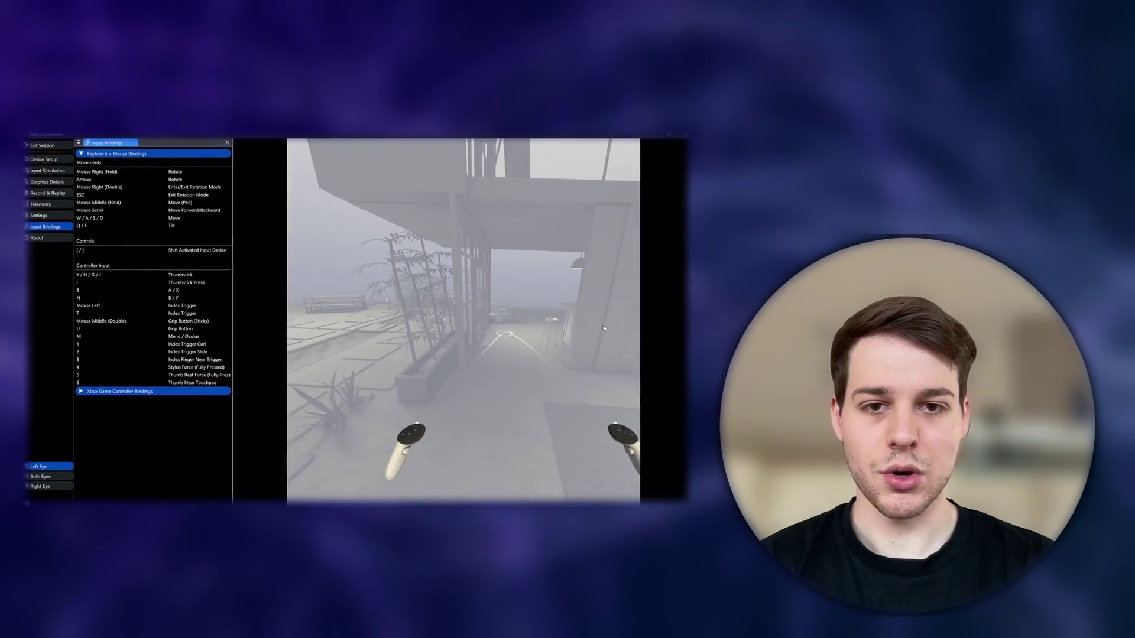
# - Walk toward the glass doors, mark the closest floor surface point, and look around the rooms
pyautogui.press('w')
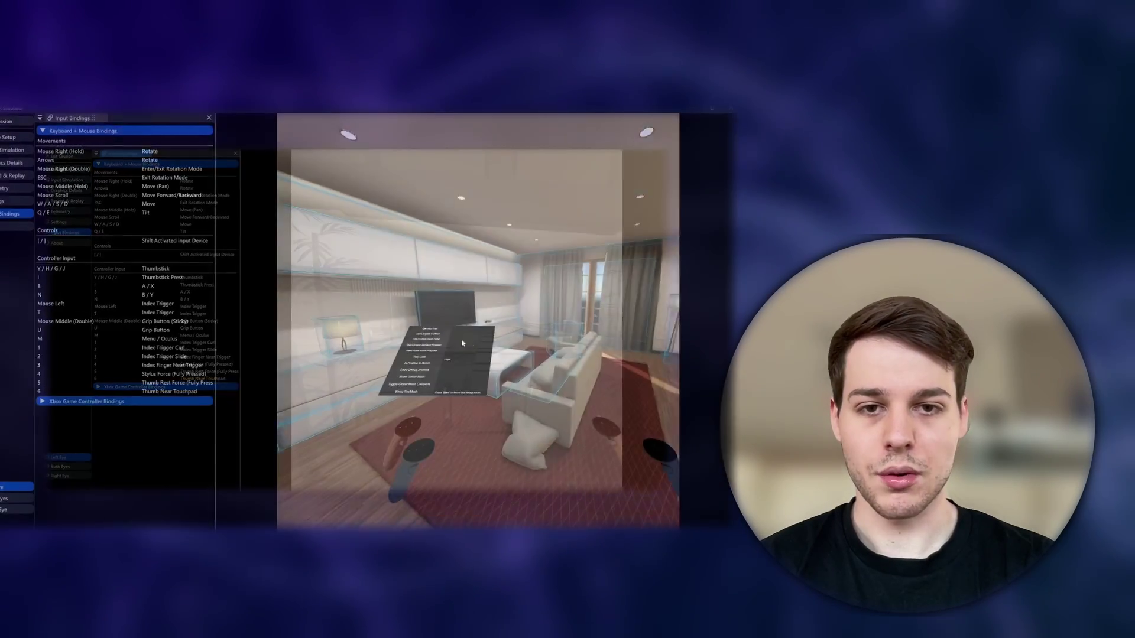
pyautogui.moveTo(462, 343); pyautogui.dragTo(380, 345, button='right')
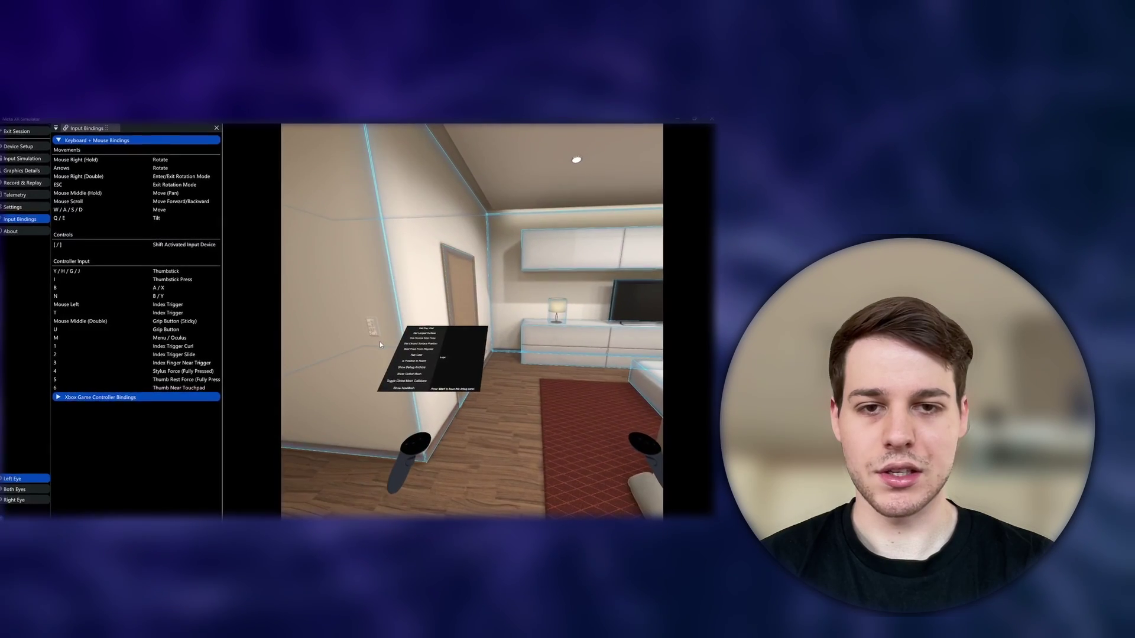
pyautogui.click(406, 346)
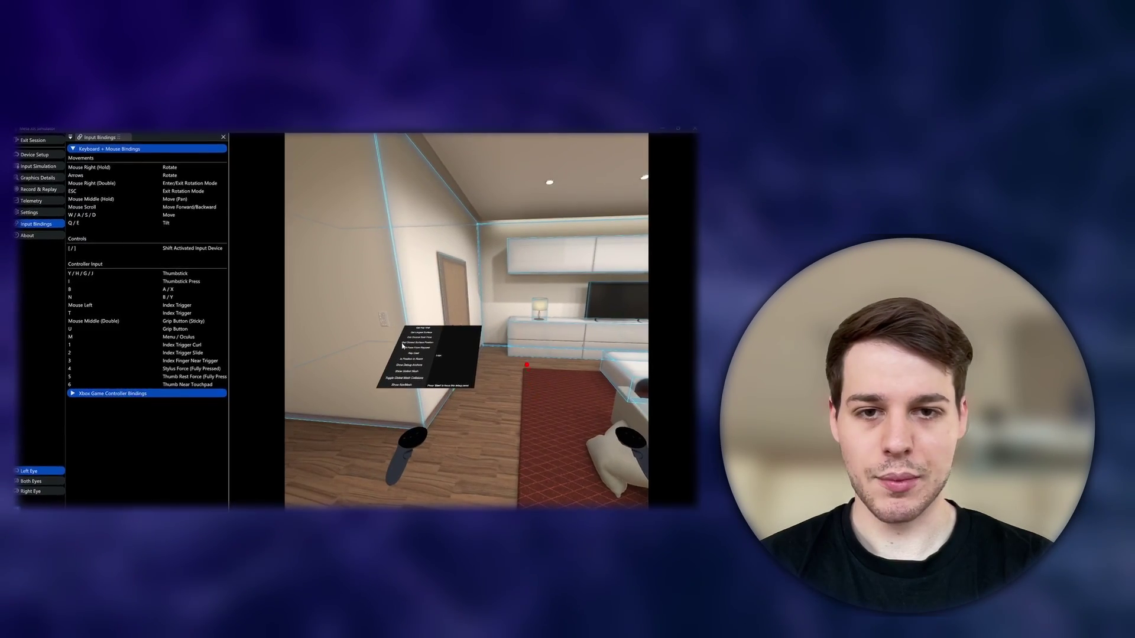
pyautogui.moveTo(402, 346); pyautogui.dragTo(437, 365, button='right')
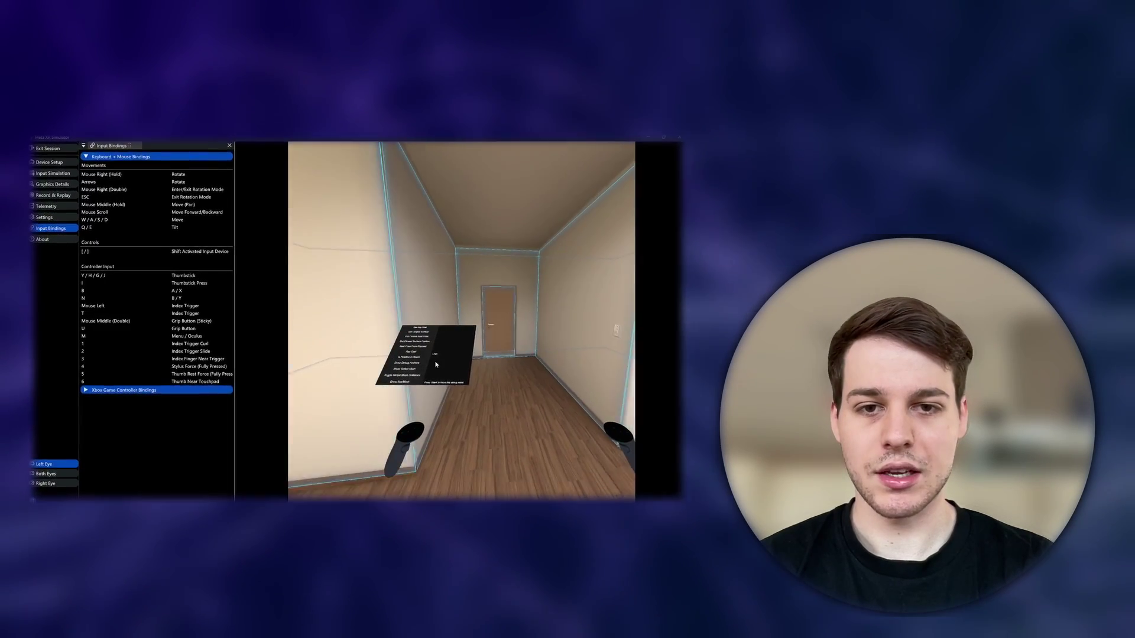
pyautogui.press('Right')
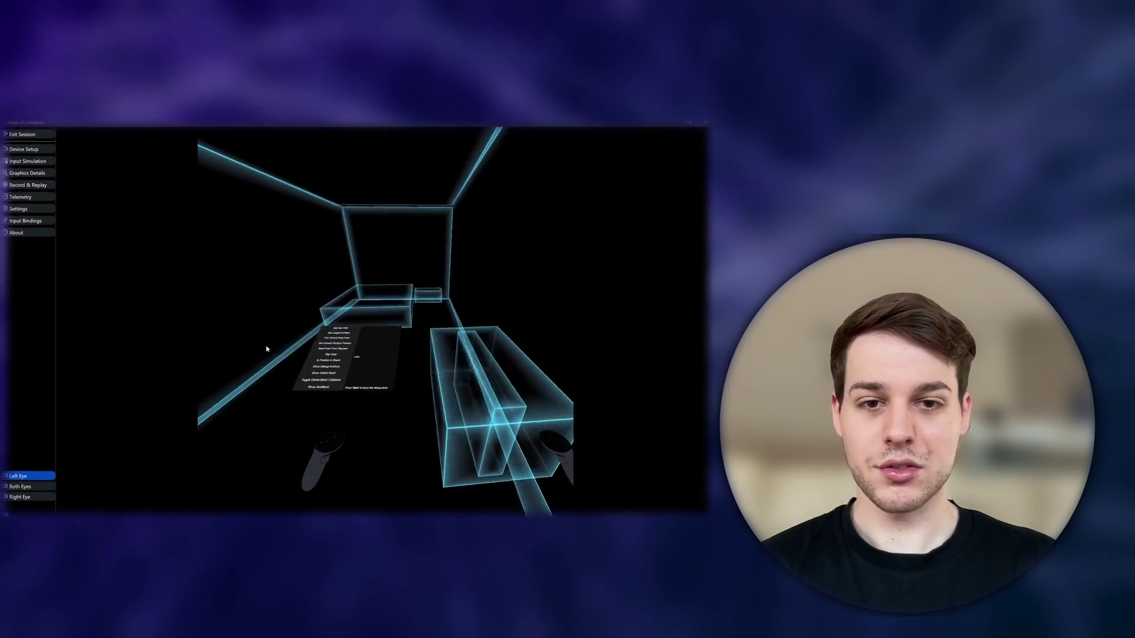
pyautogui.moveTo(267, 349); pyautogui.dragTo(359, 335, button='right')
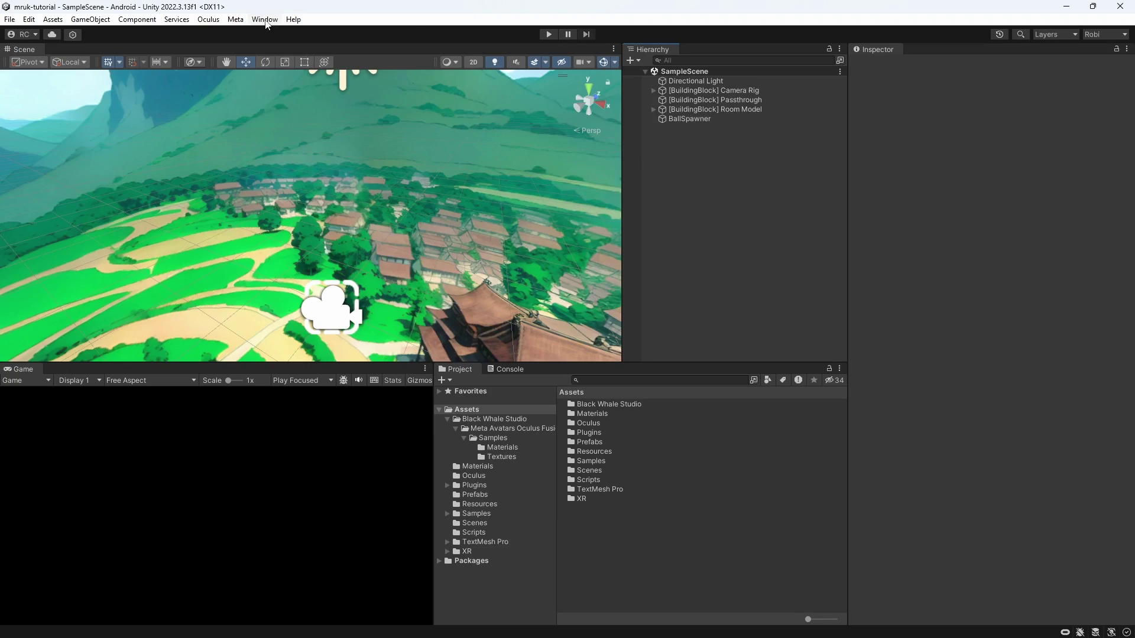
# - List only In Project packages in Package Manager, including Meta XR All-in-One SDK
pyautogui.click(265, 20)
pyautogui.click(378, 151)
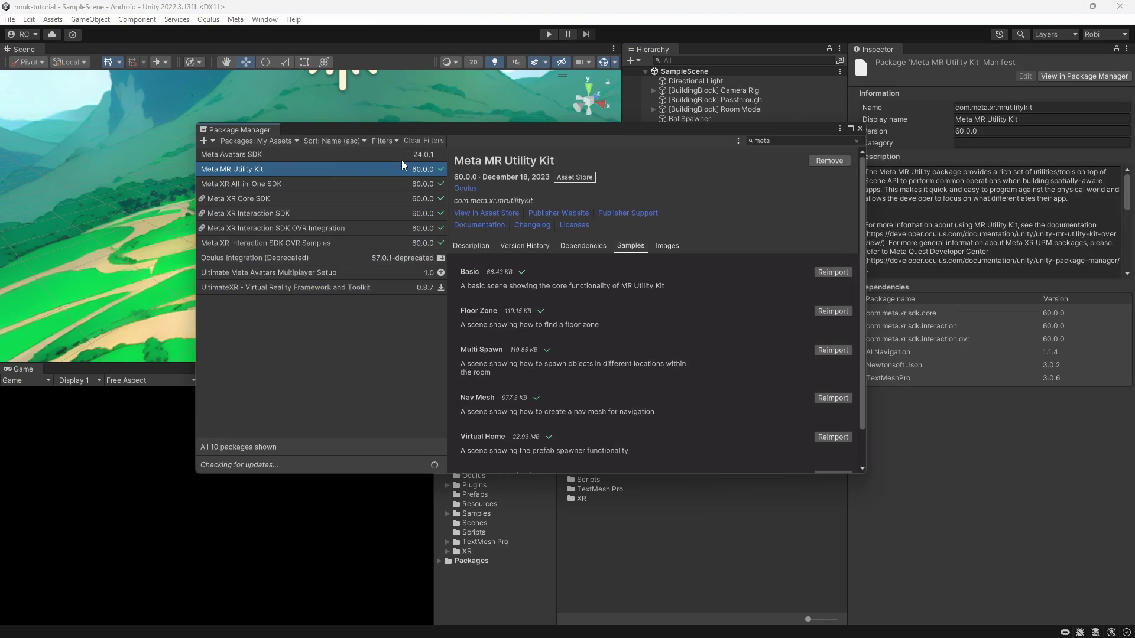
pyautogui.click(262, 140)
pyautogui.click(287, 167)
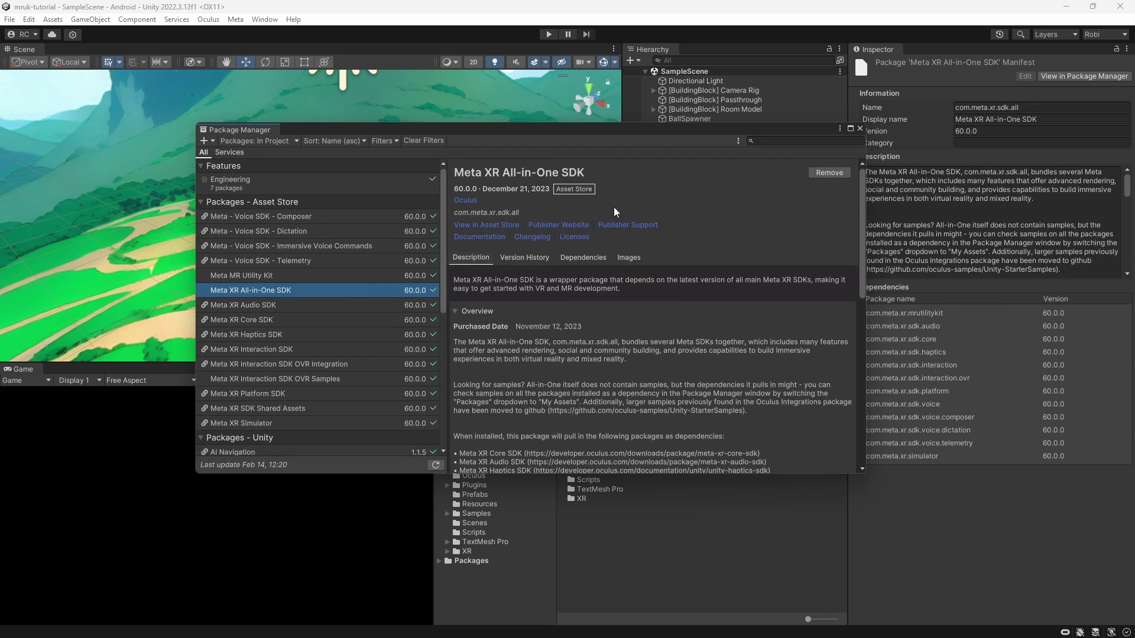
pyautogui.moveTo(601, 130); pyautogui.dragTo(592, 135)
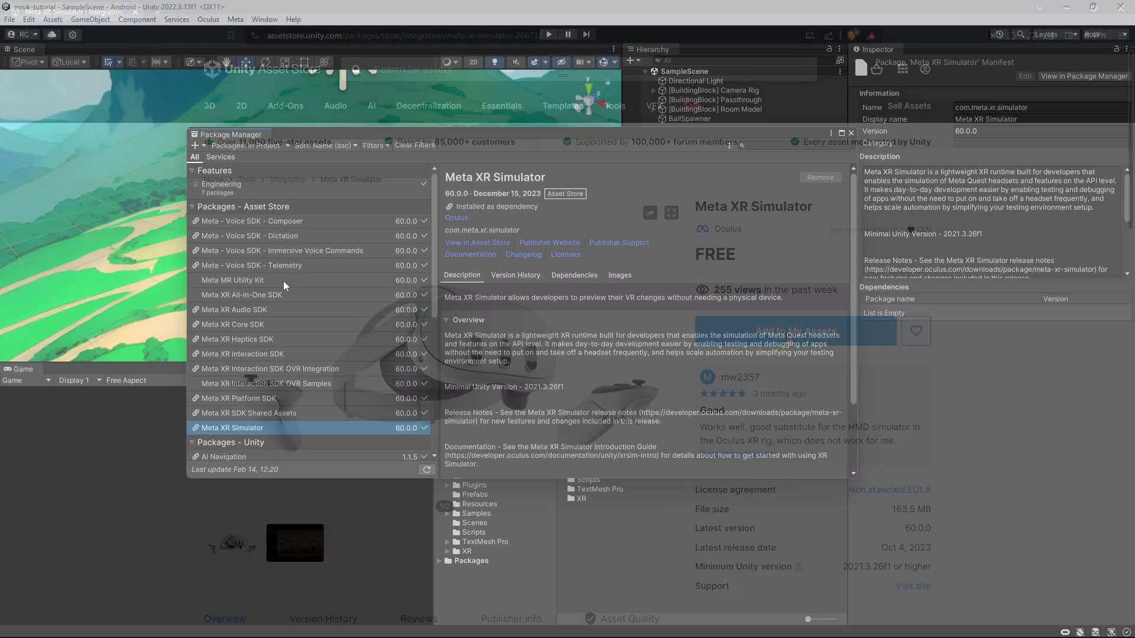
# - Select Meta MR Utility Kit to view its 60.0.0 details and dependencies
pyautogui.click(283, 281)
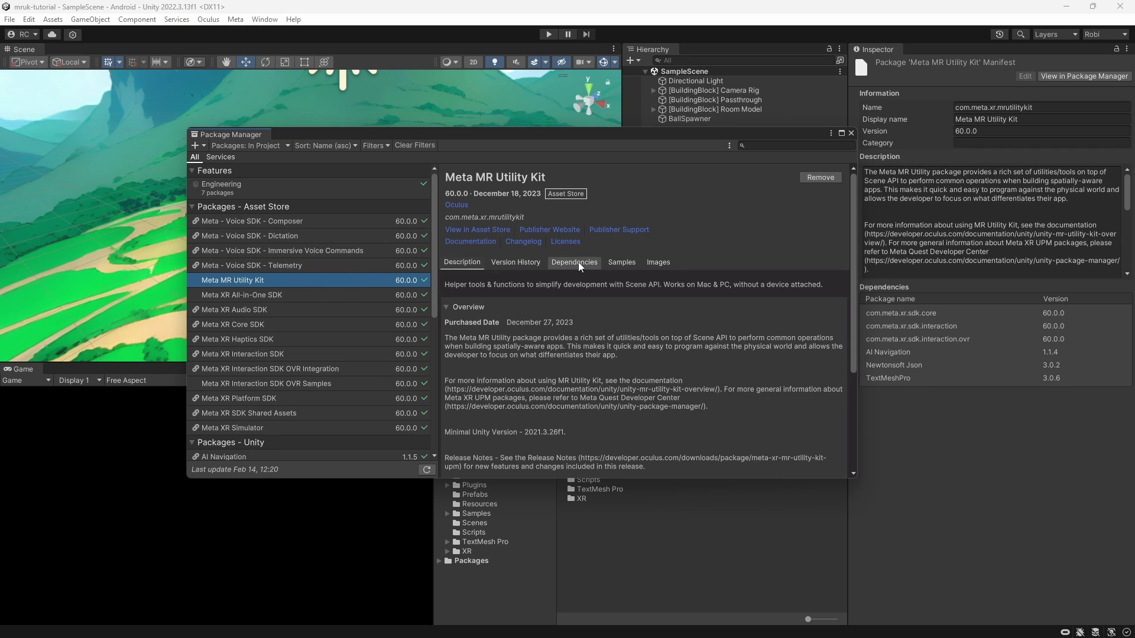
# - Reimport the MR Utility Kit Basic sample, confirming the overwrite
pyautogui.click(616, 264)
pyautogui.click(814, 291)
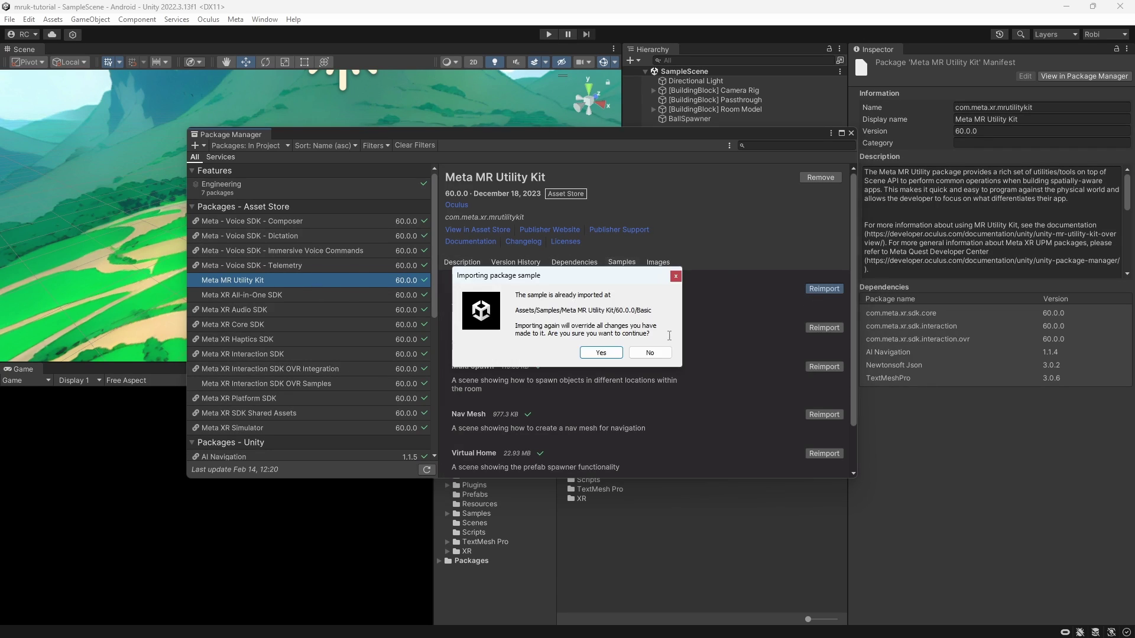
pyautogui.click(611, 351)
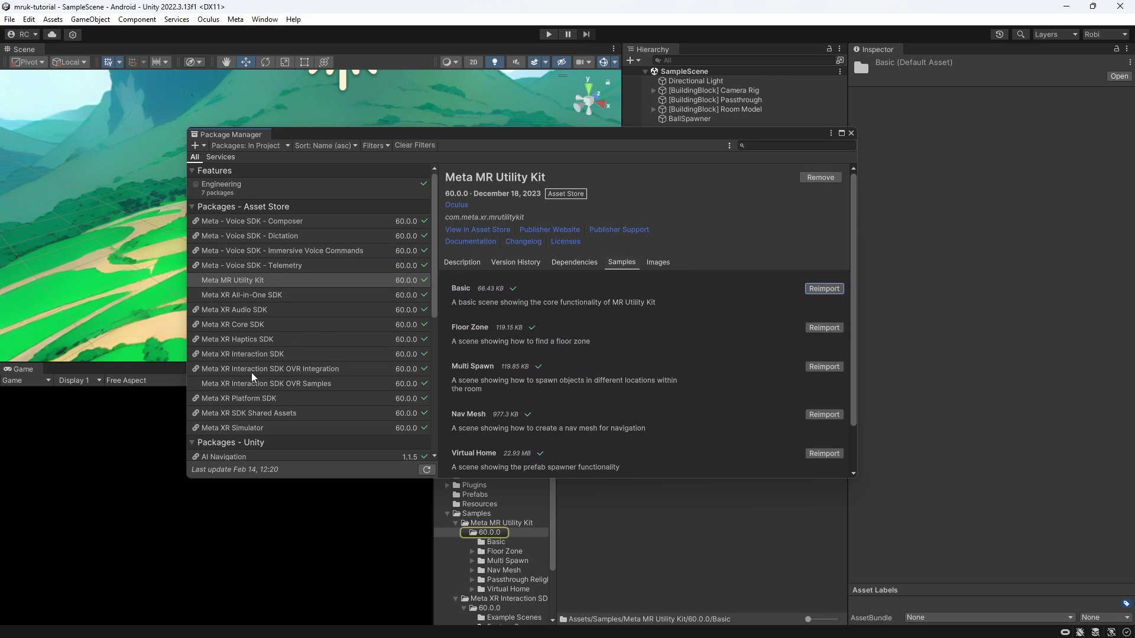
# - Reimport the Interaction SDK OVR Example Scenes sample and close Package Manager
pyautogui.click(328, 384)
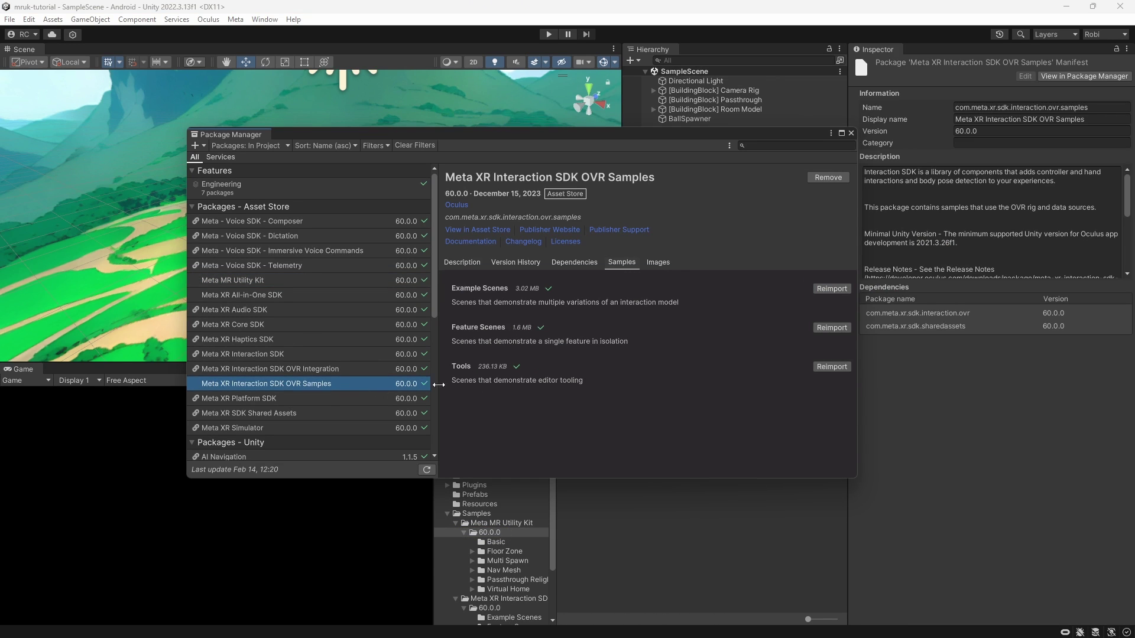
pyautogui.click(827, 290)
pyautogui.click(609, 355)
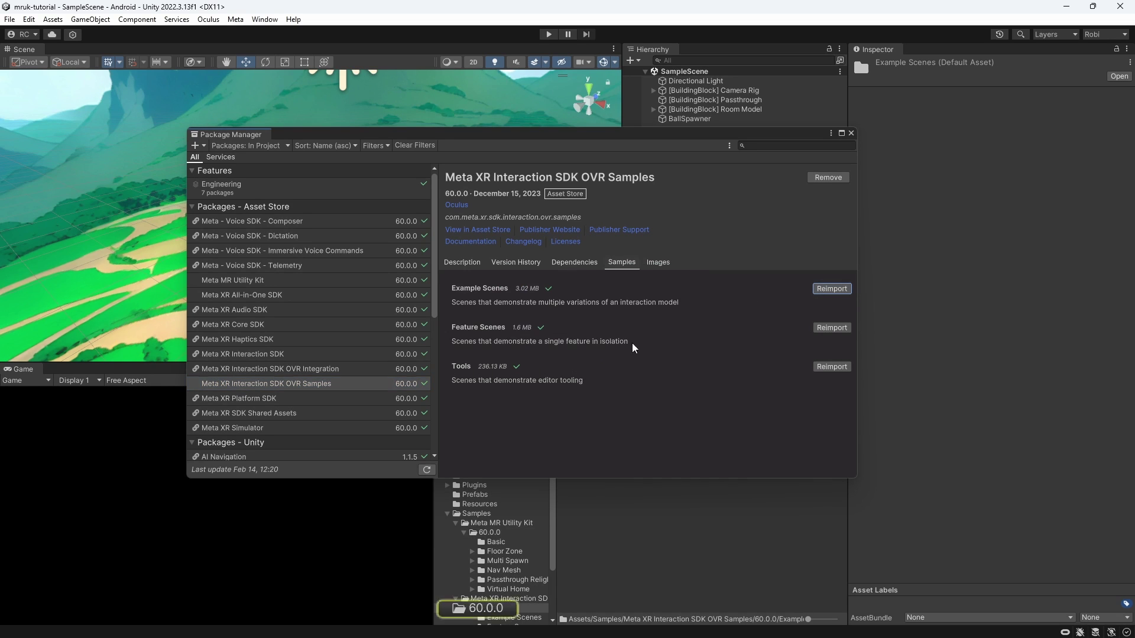
pyautogui.click(850, 134)
pyautogui.click(1064, 632)
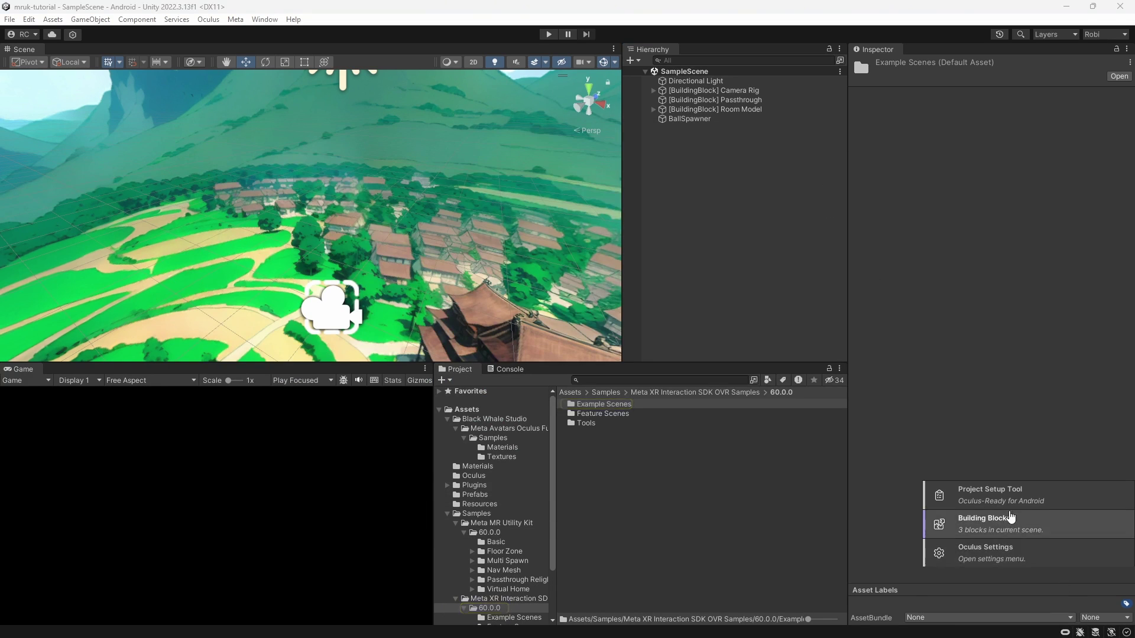
# - Review the Oculus project setup checklist, then open the LocomotionExamples scene from Example Scenes
pyautogui.click(969, 501)
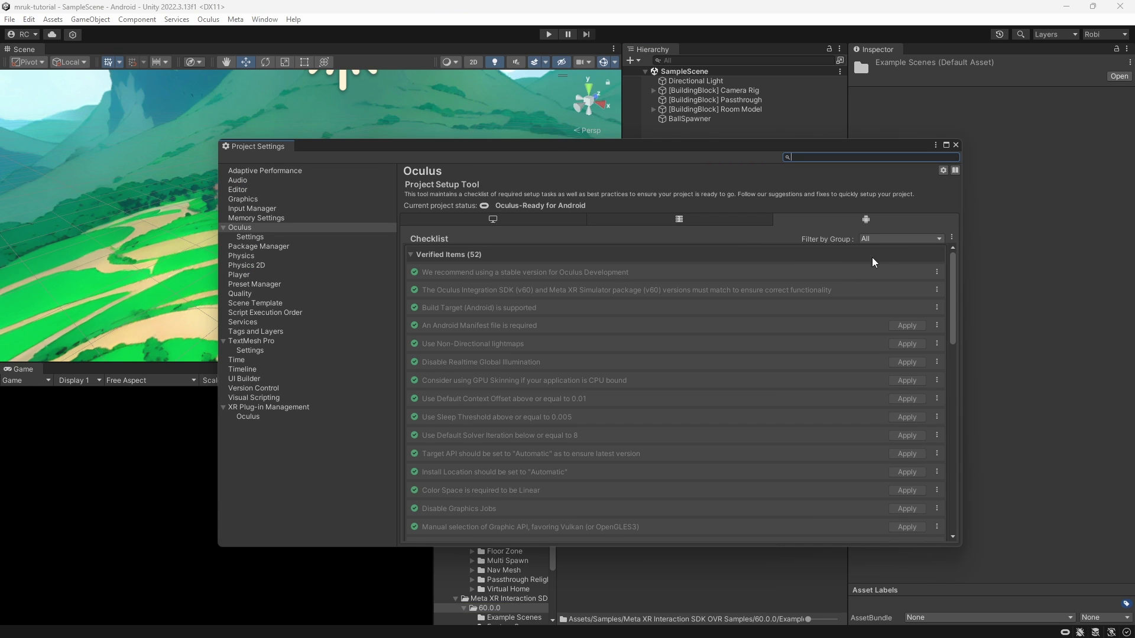
pyautogui.click(955, 145)
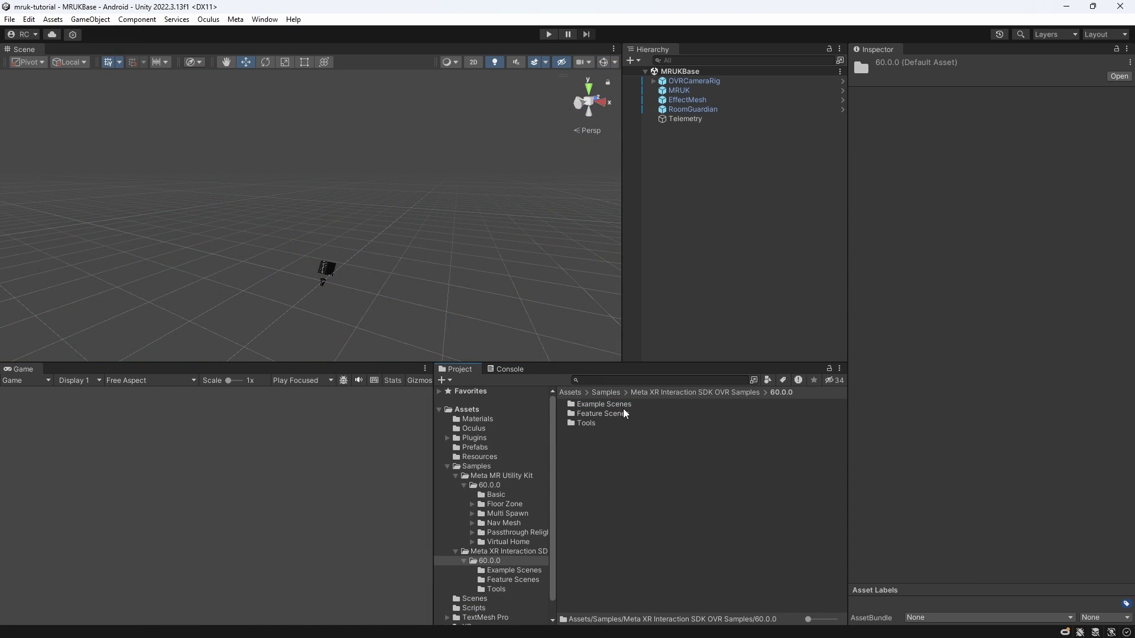
pyautogui.doubleClick(623, 406)
pyautogui.click(614, 451)
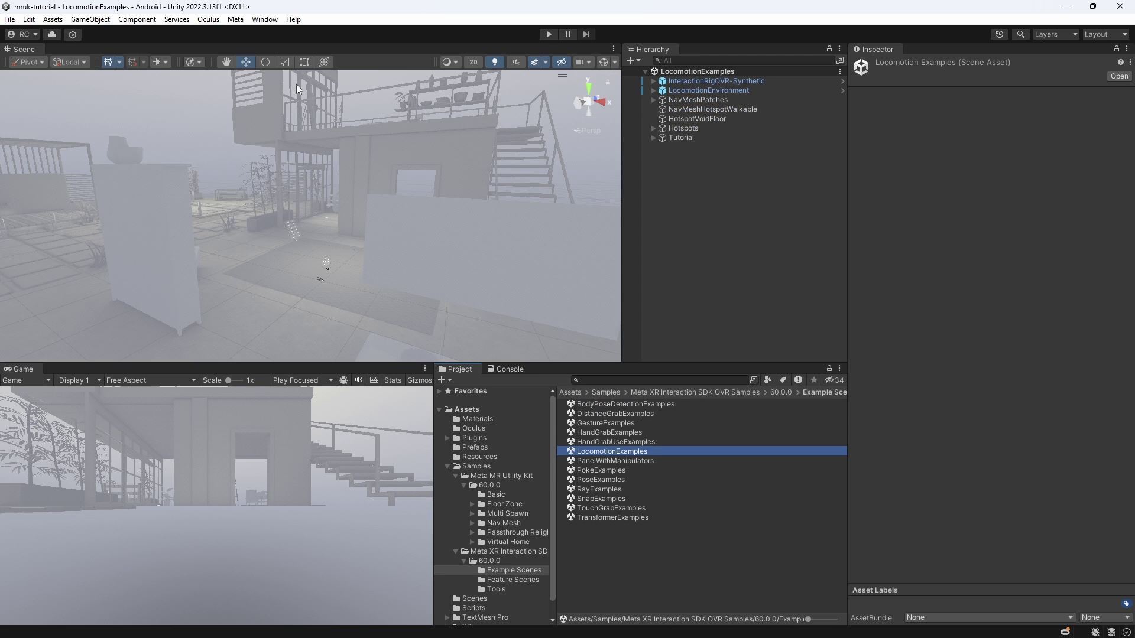
# - Activate Meta XR Simulator from the Oculus menu and enter play mode
pyautogui.click(208, 18)
pyautogui.moveTo(266, 33)
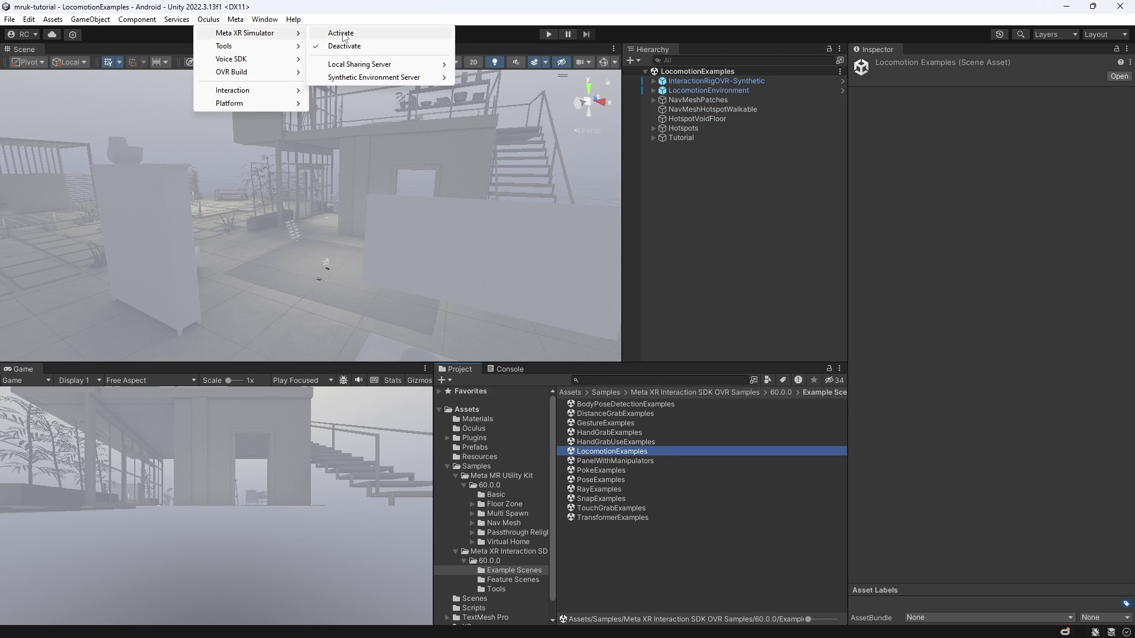
pyautogui.click(342, 33)
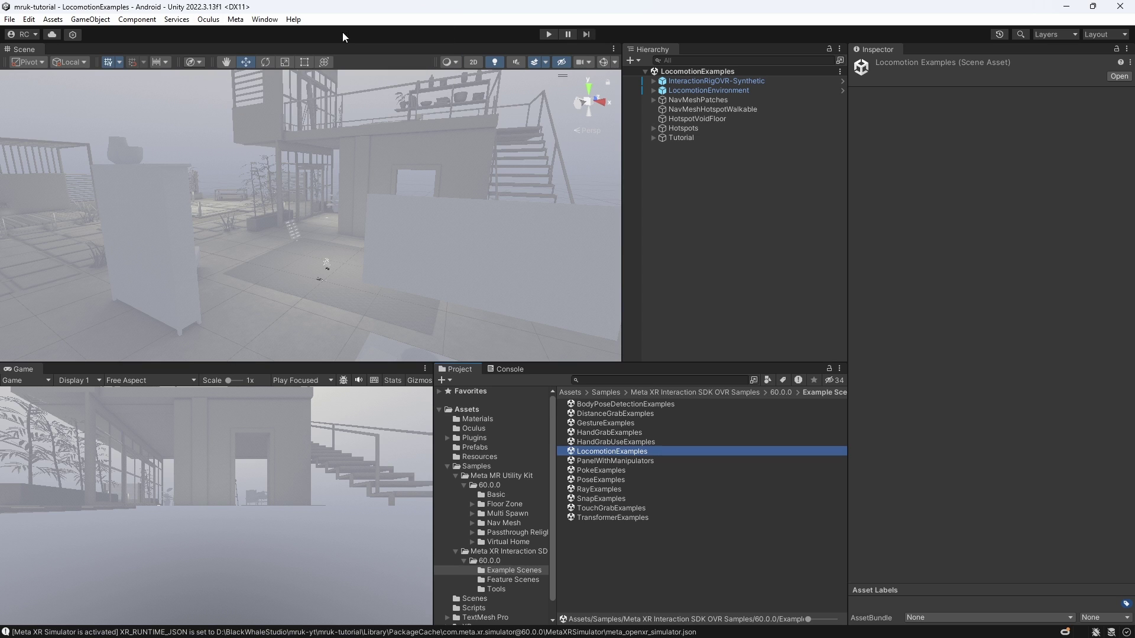
pyautogui.click(549, 34)
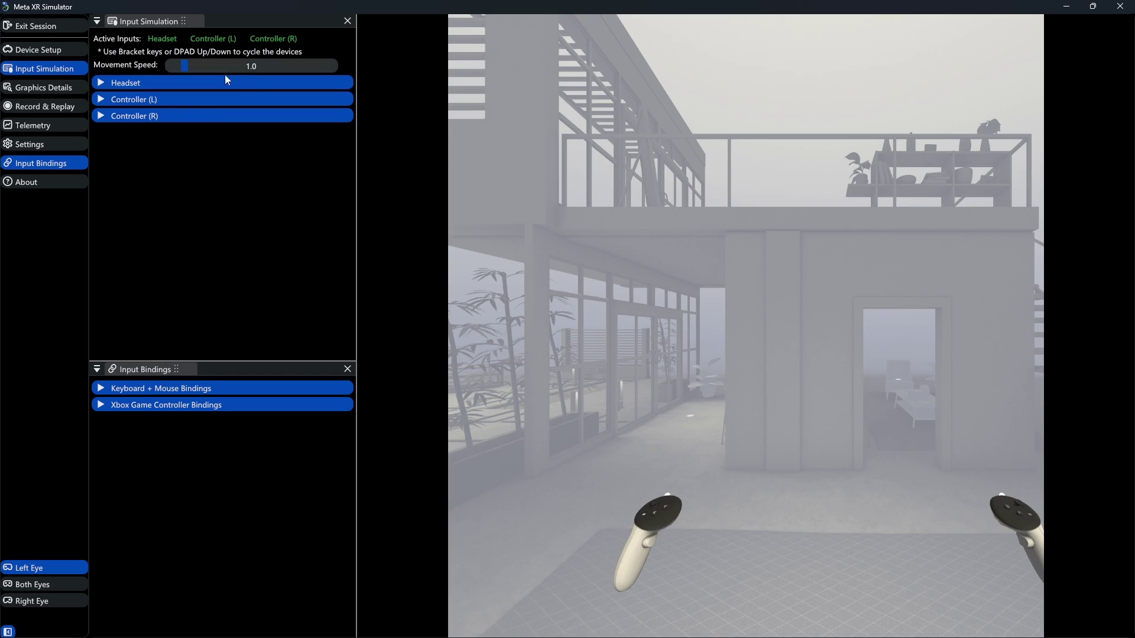
# - Switch the simulated headset to Meta Quest Pro and back to Meta Quest 3, setting IPD to 60.0
pyautogui.click(347, 369)
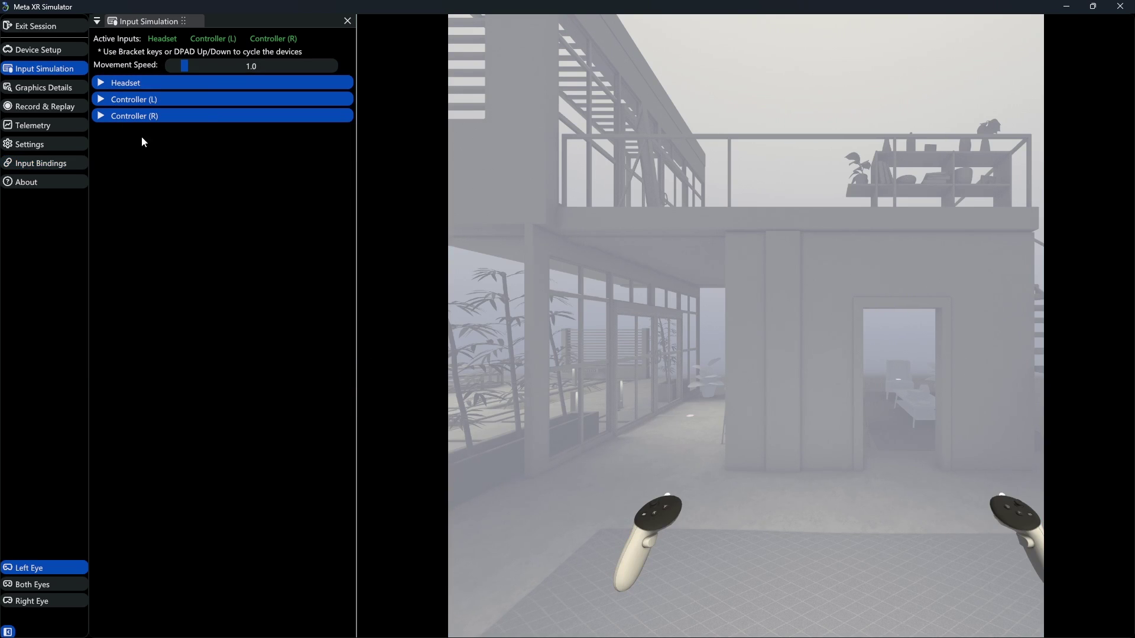
pyautogui.click(65, 53)
pyautogui.click(70, 66)
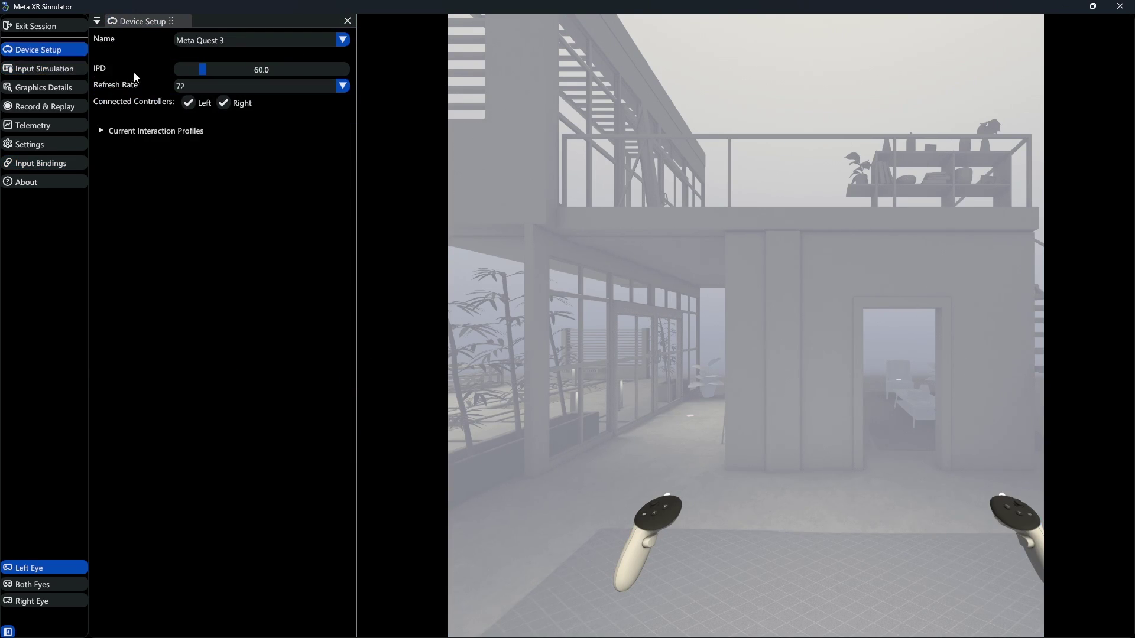
pyautogui.click(342, 41)
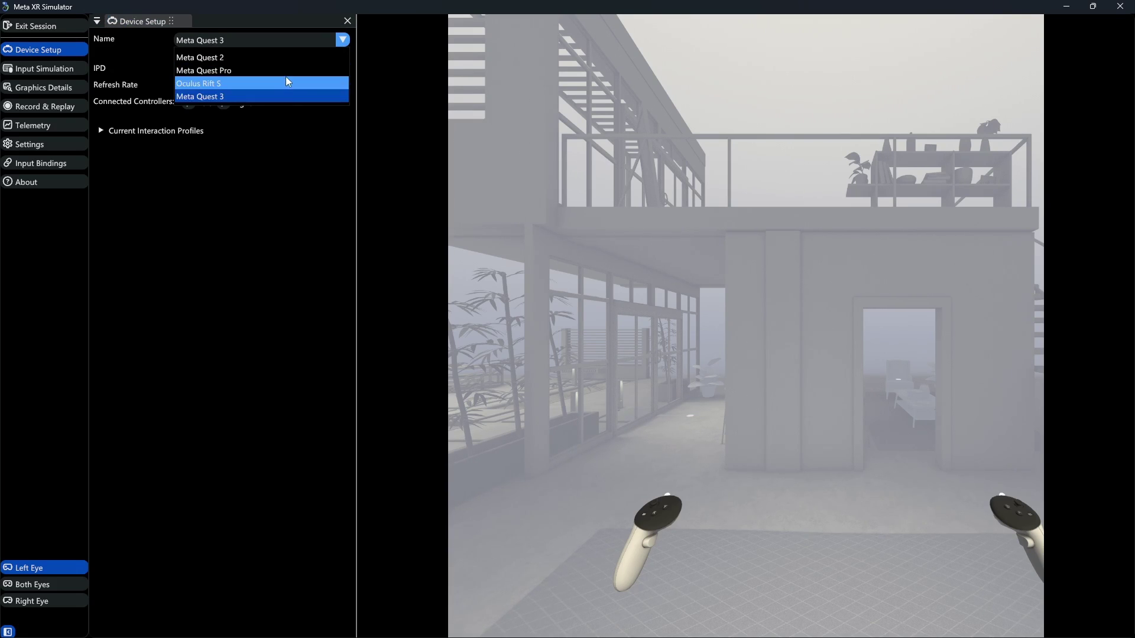
pyautogui.click(286, 71)
pyautogui.click(327, 41)
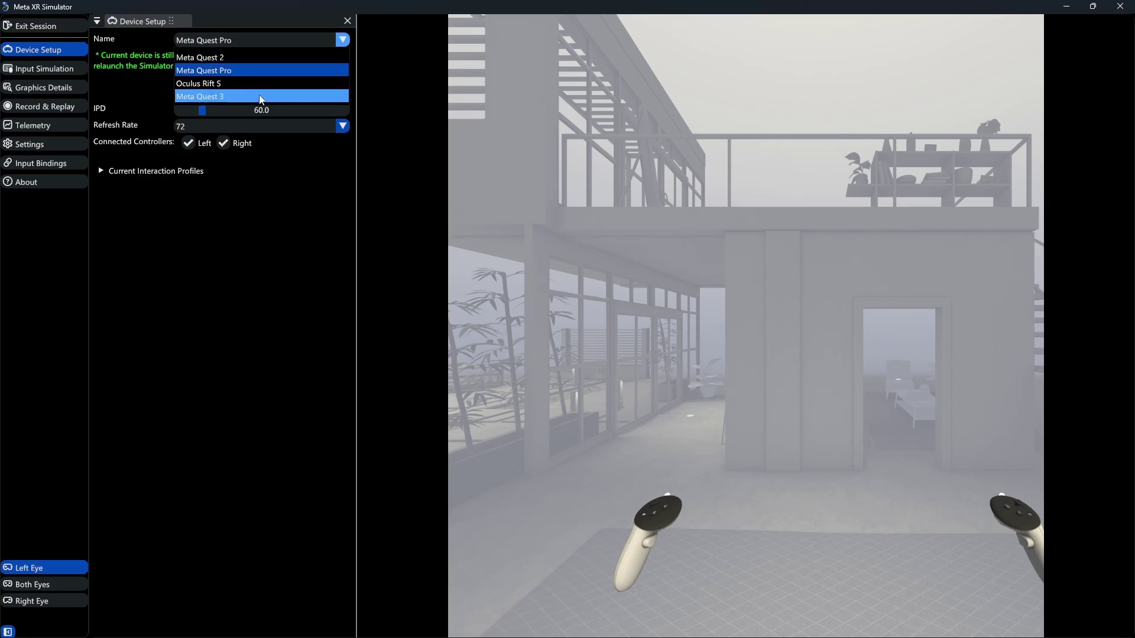
pyautogui.click(260, 95)
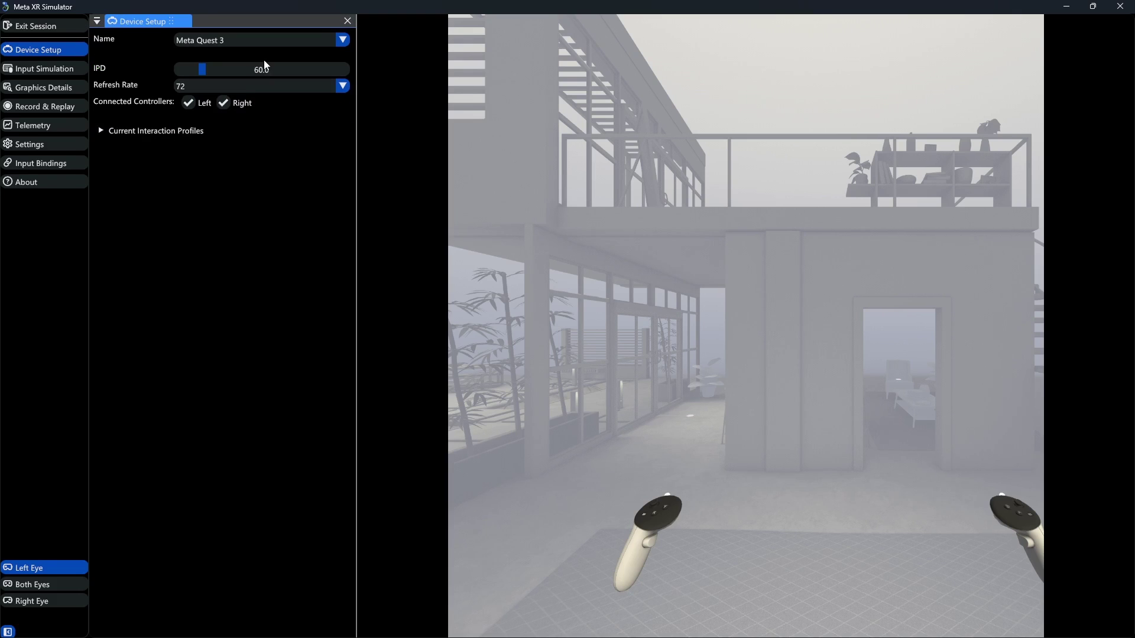
pyautogui.click(204, 69)
# - Keep the refresh rate at 72, toggle the left controller off and on, and disconnect the right one
pyautogui.click(343, 86)
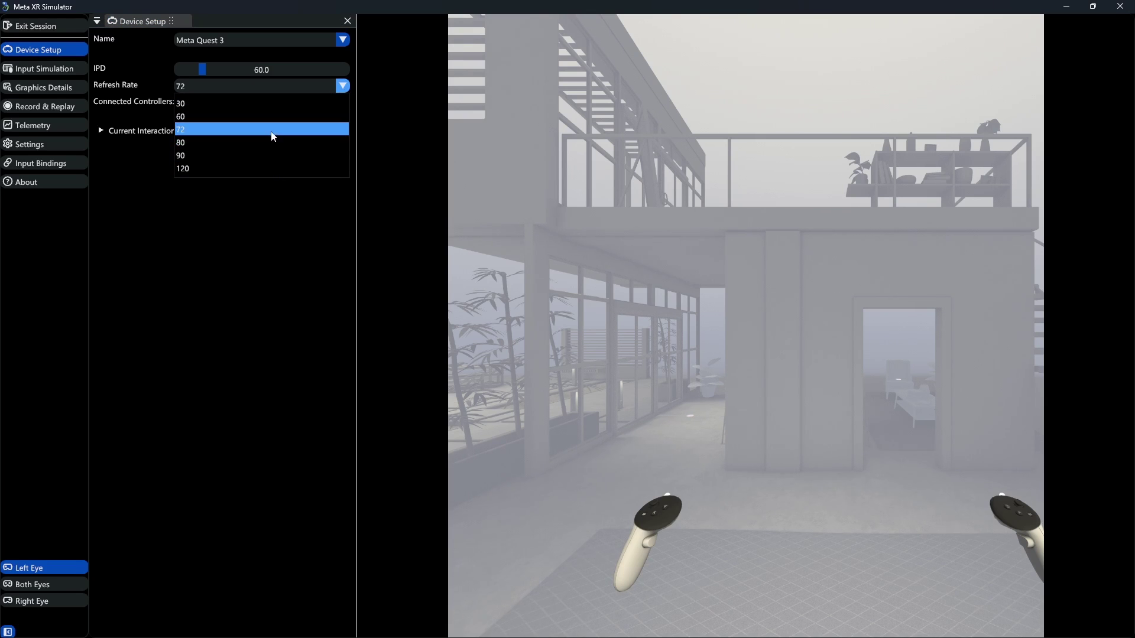
pyautogui.click(251, 130)
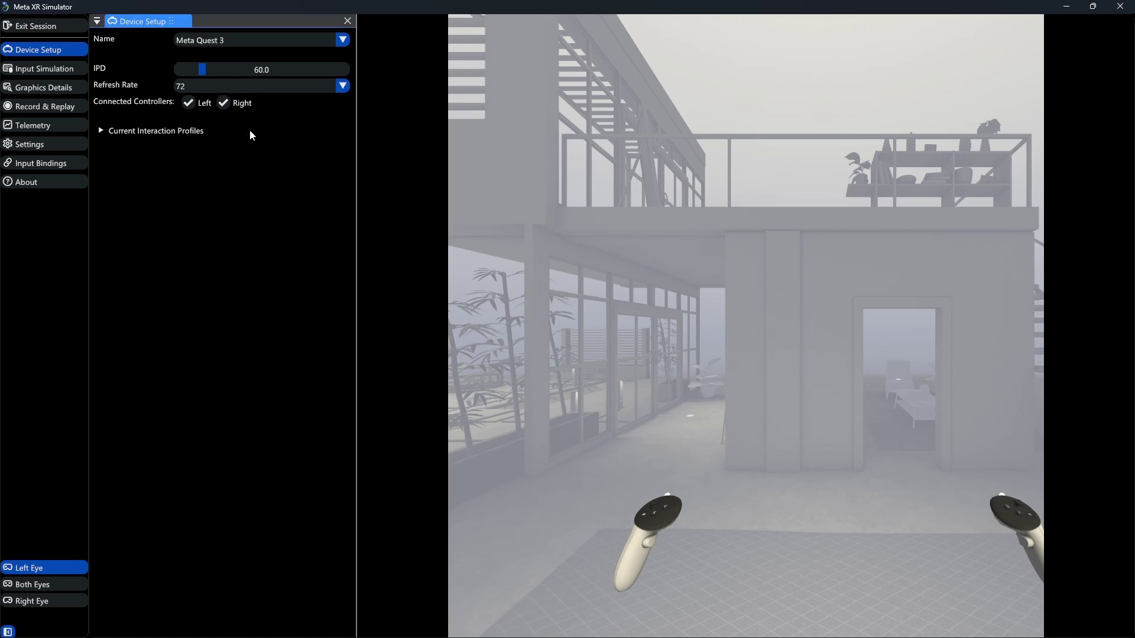
pyautogui.click(186, 104)
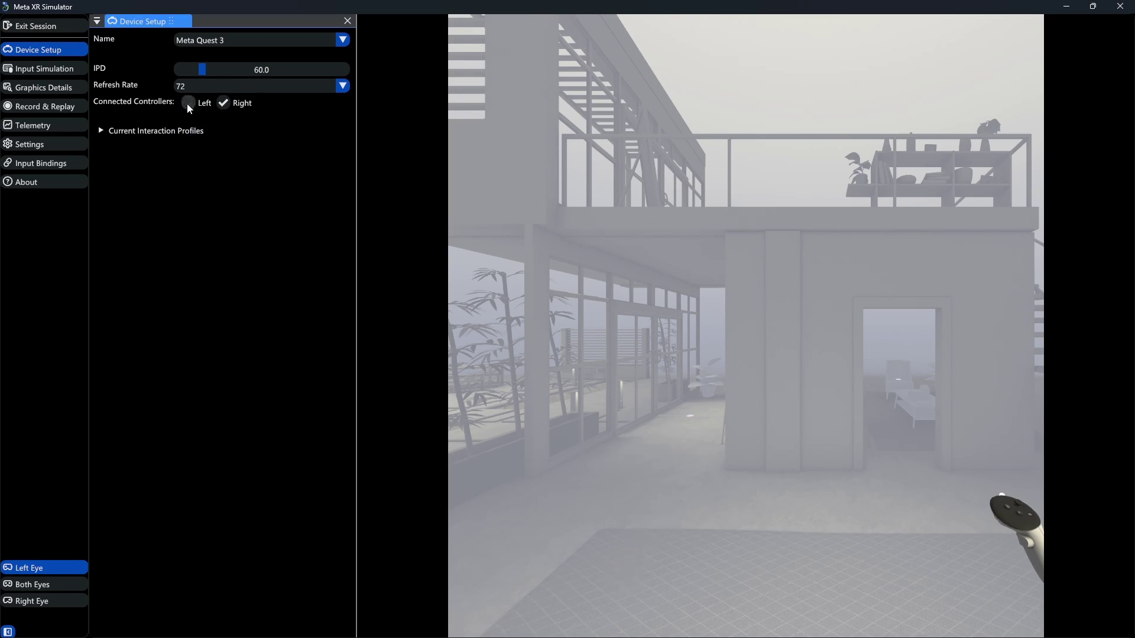
pyautogui.click(187, 104)
pyautogui.click(224, 104)
# - Reconnect the right controller, expand Headset and Controller (L) inputs, and raise movement speed to 4.0
pyautogui.click(224, 104)
pyautogui.click(44, 69)
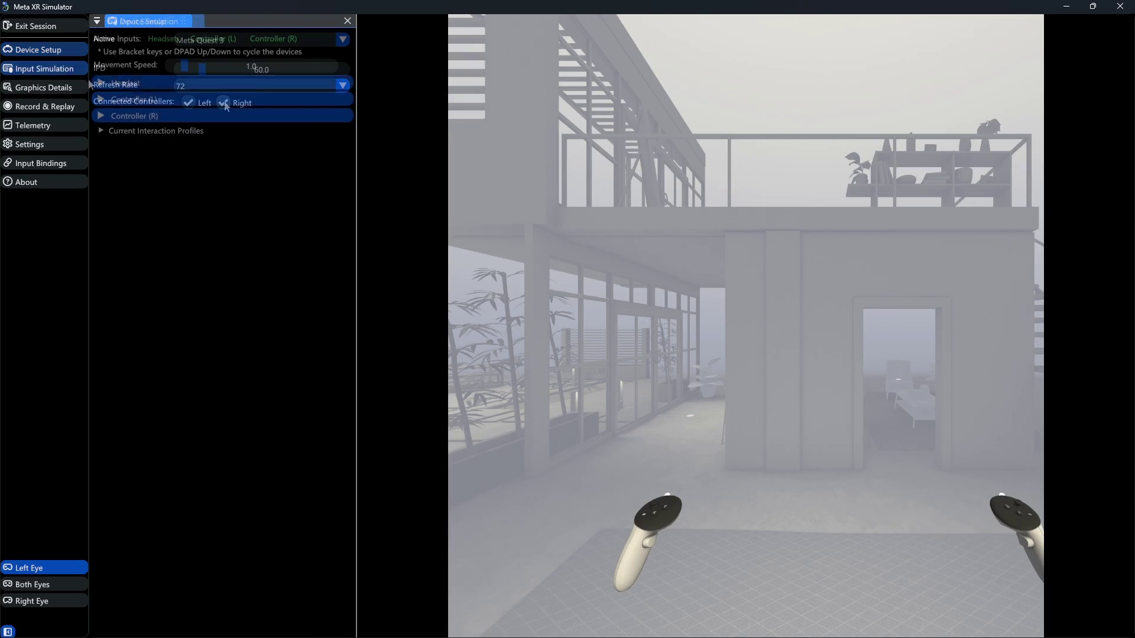
pyautogui.click(105, 82)
pyautogui.click(105, 151)
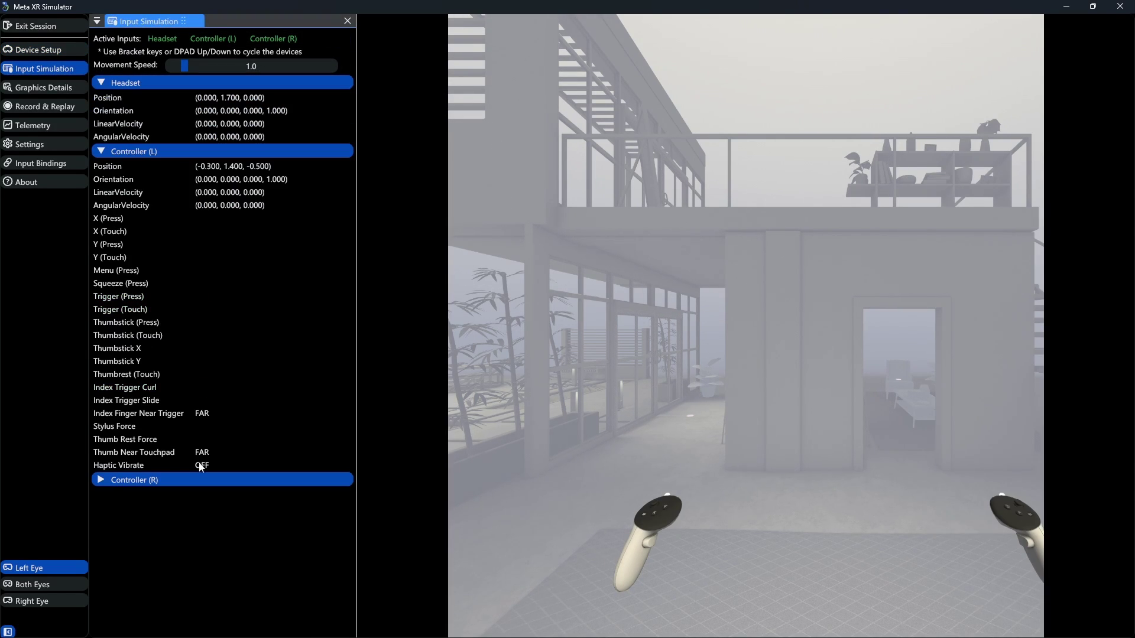
pyautogui.moveTo(682, 346); pyautogui.dragTo(543, 381, button='right')
pyautogui.moveTo(257, 66)
pyautogui.mouseDown()
pyautogui.moveTo(213, 67)
pyautogui.moveTo(236, 70)
pyautogui.mouseUp()
# - Expand the layer details, swapchain previews and Layer 0: Projection in Graphics Details
pyautogui.press('w')
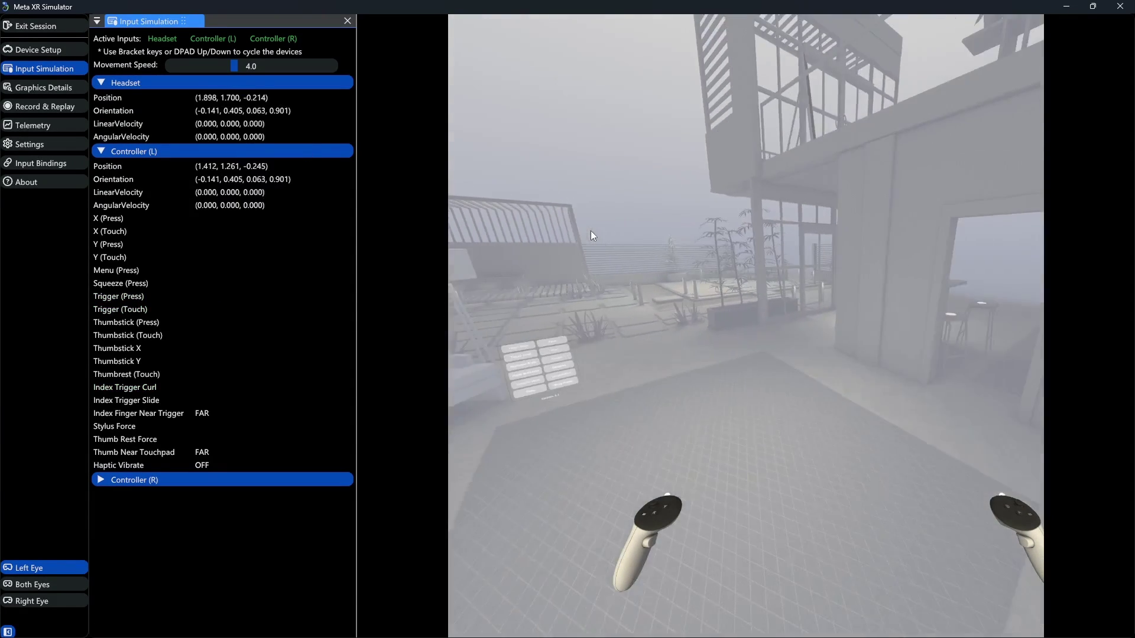
pyautogui.click(43, 88)
pyautogui.click(112, 40)
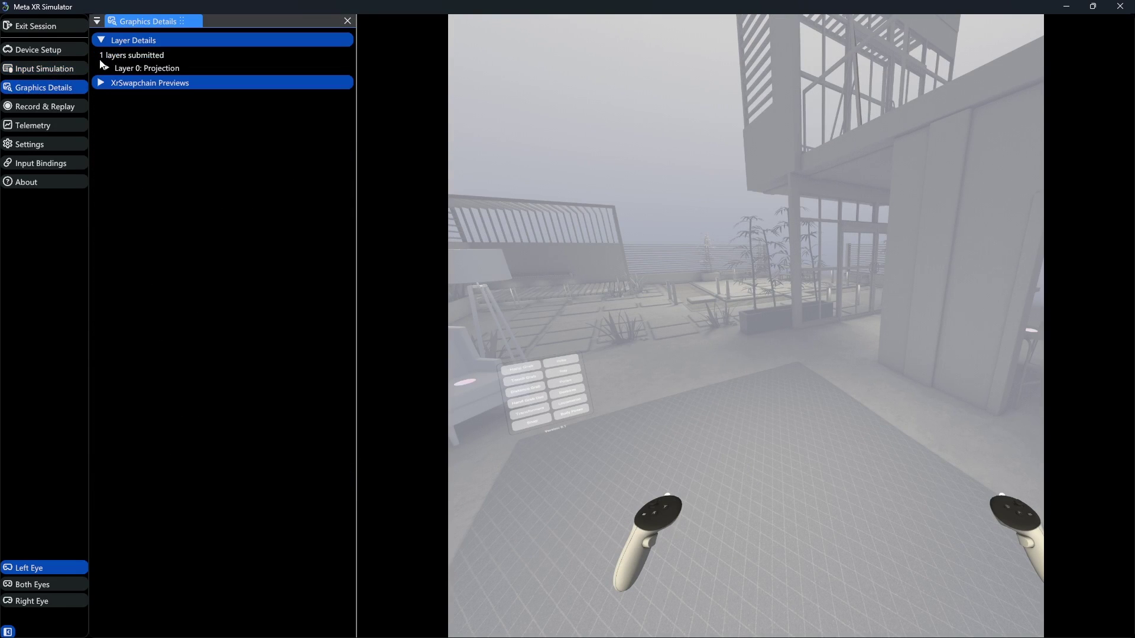
pyautogui.click(101, 83)
pyautogui.click(107, 69)
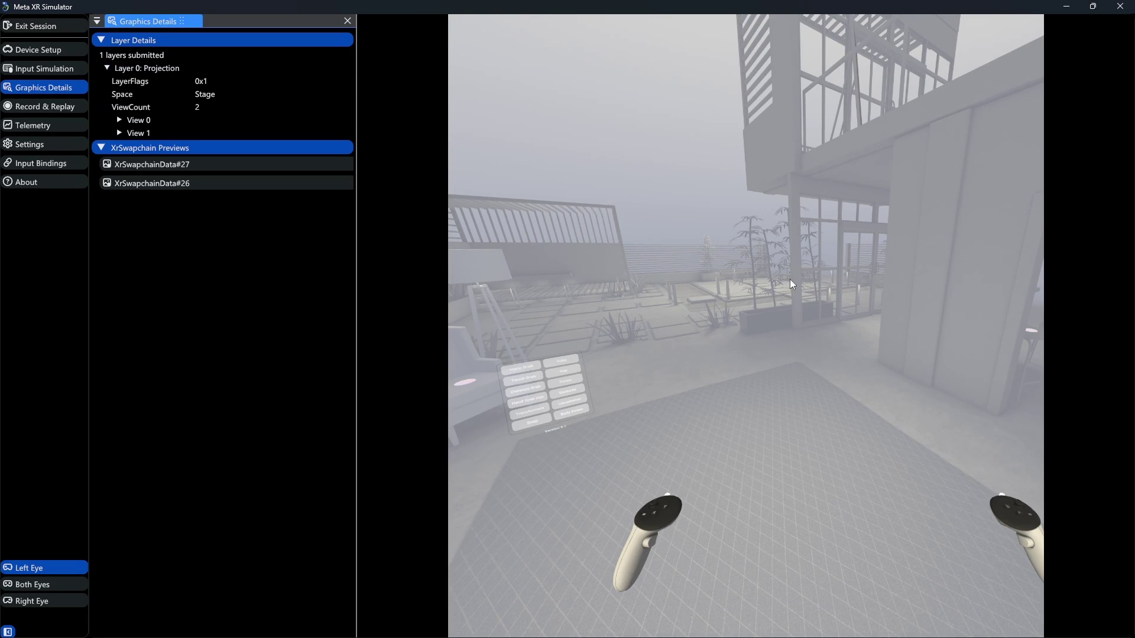
# - Open the XrSwapchainData #27 and #26 previews side by side, scale #26 down to 0.25x, then close it
pyautogui.click(151, 165)
pyautogui.moveTo(378, 65); pyautogui.dragTo(809, 52)
pyautogui.click(205, 183)
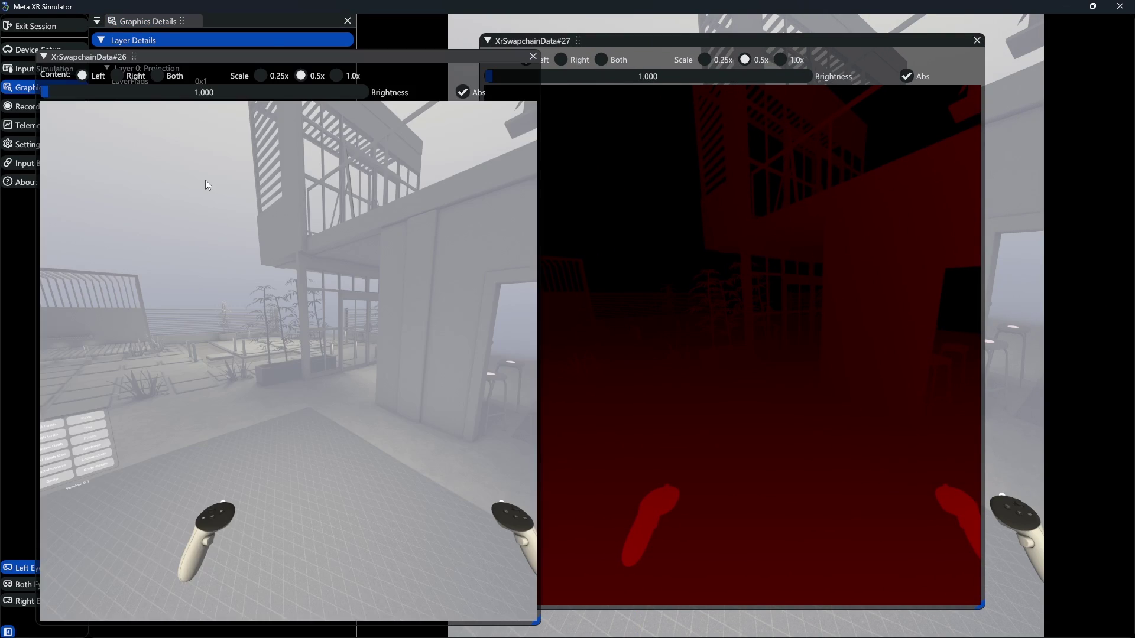
pyautogui.moveTo(397, 62); pyautogui.dragTo(479, 47)
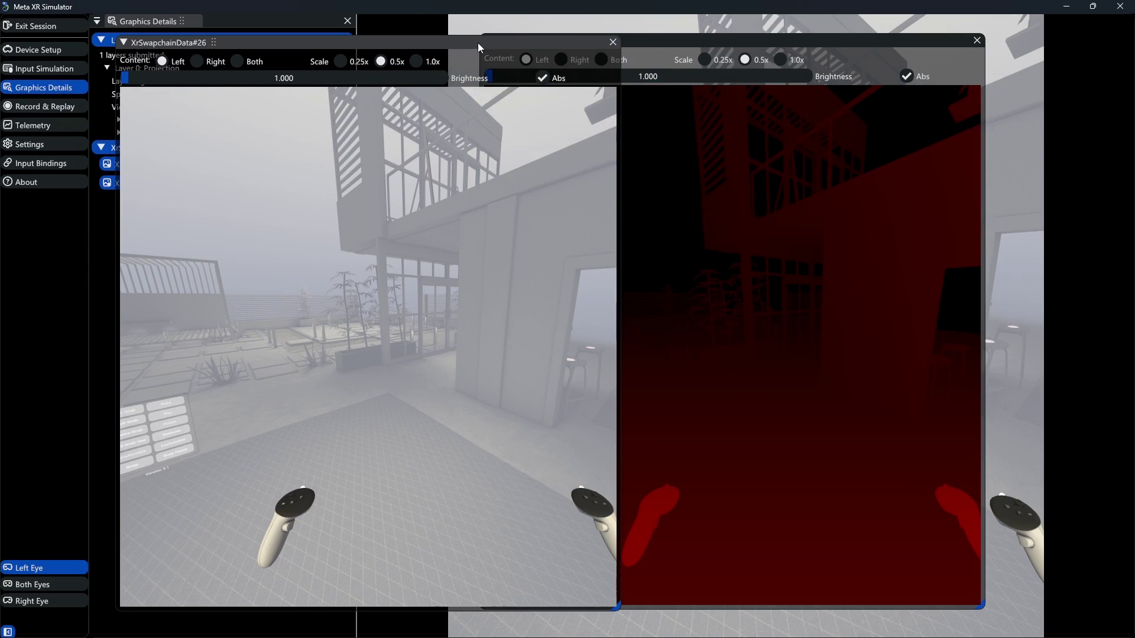
pyautogui.click(416, 62)
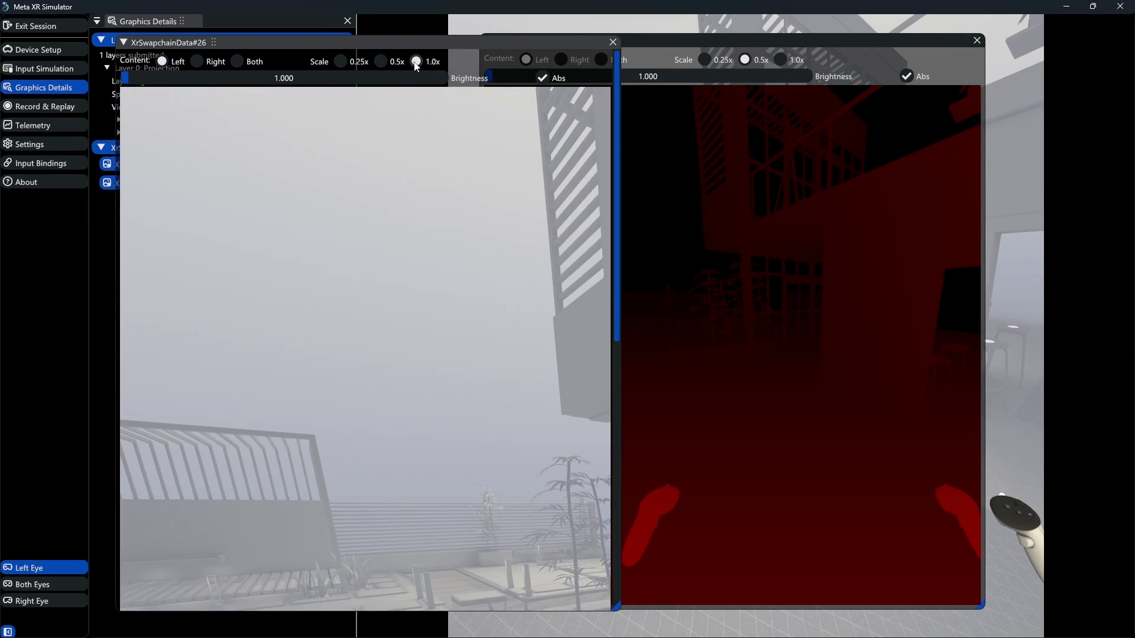
pyautogui.click(390, 64)
pyautogui.click(340, 62)
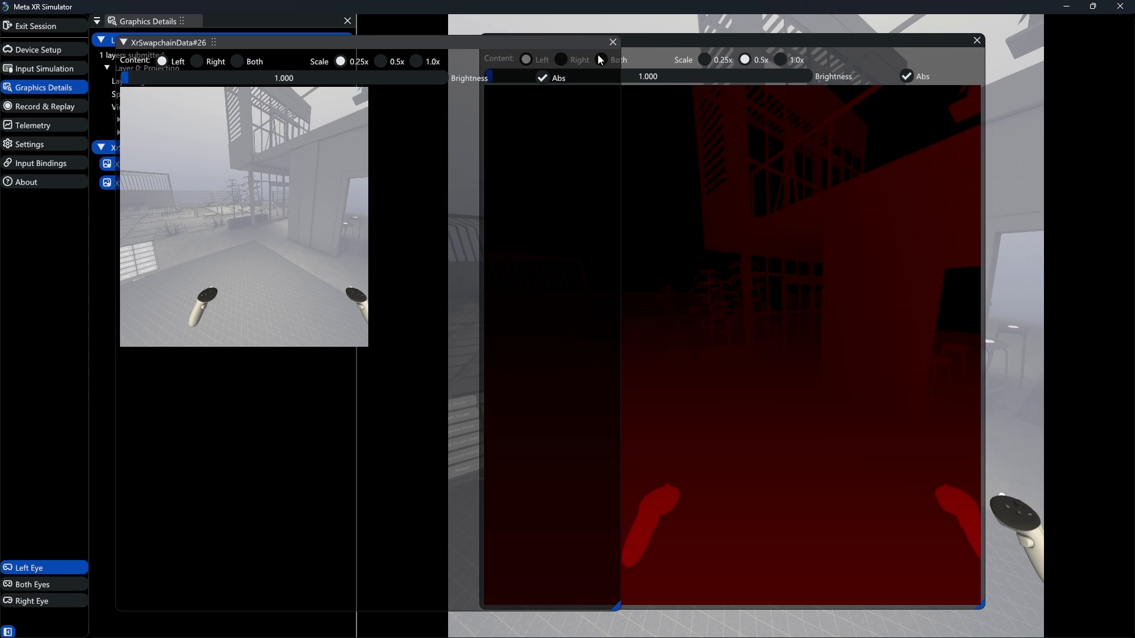
pyautogui.click(612, 43)
# - Set the recording file to Gametesting.vrs in D:\Videos\Clips
pyautogui.click(44, 107)
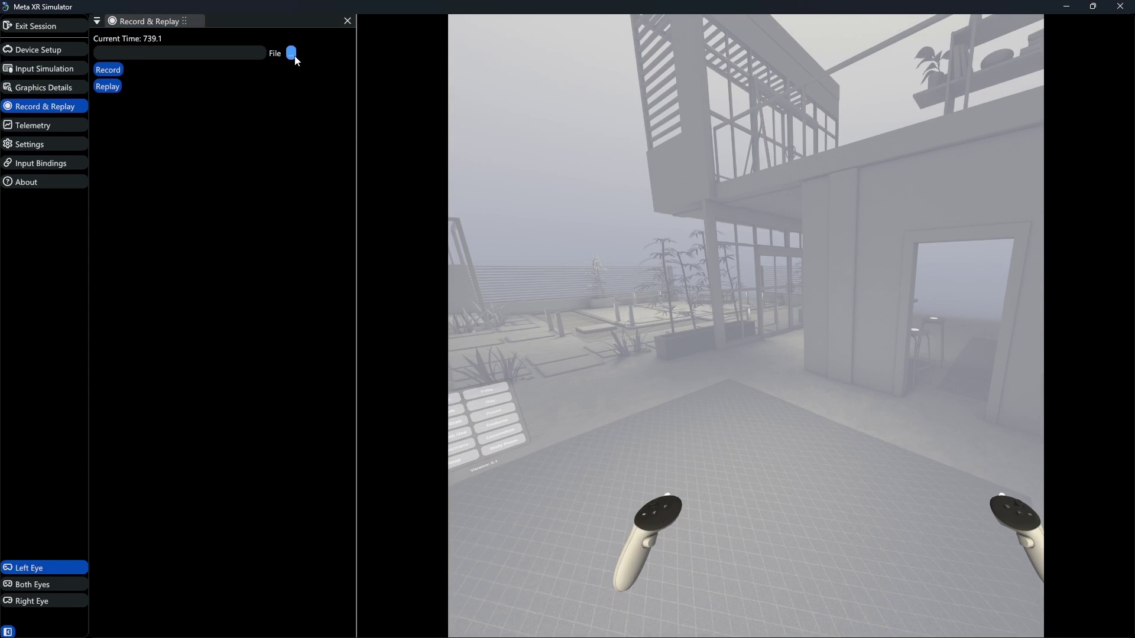
pyautogui.click(291, 53)
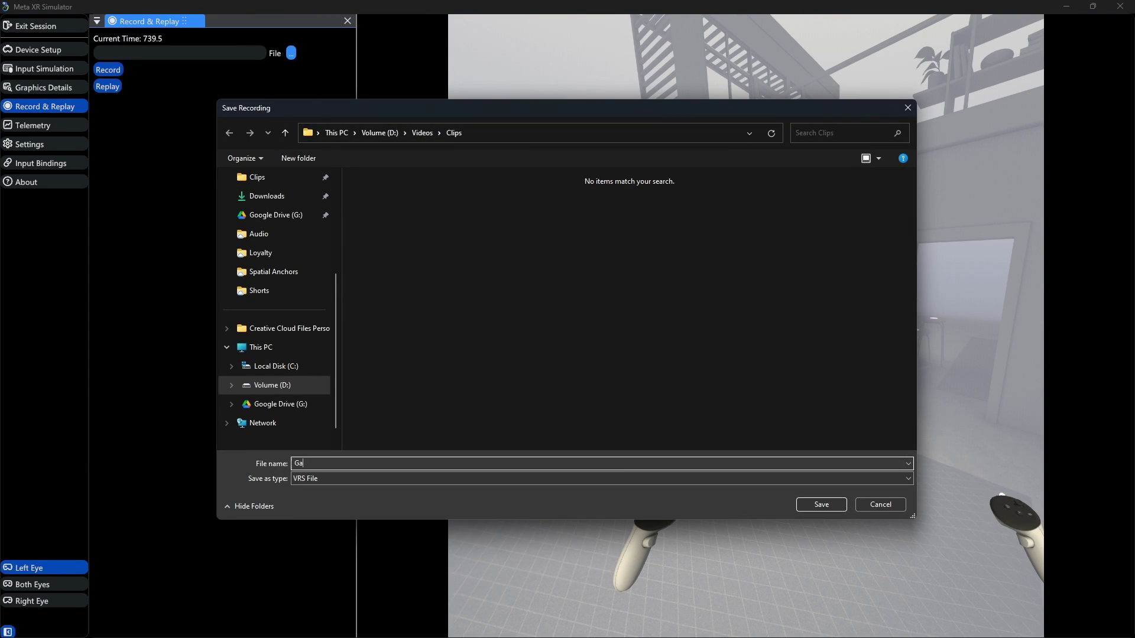
pyautogui.press('Return')
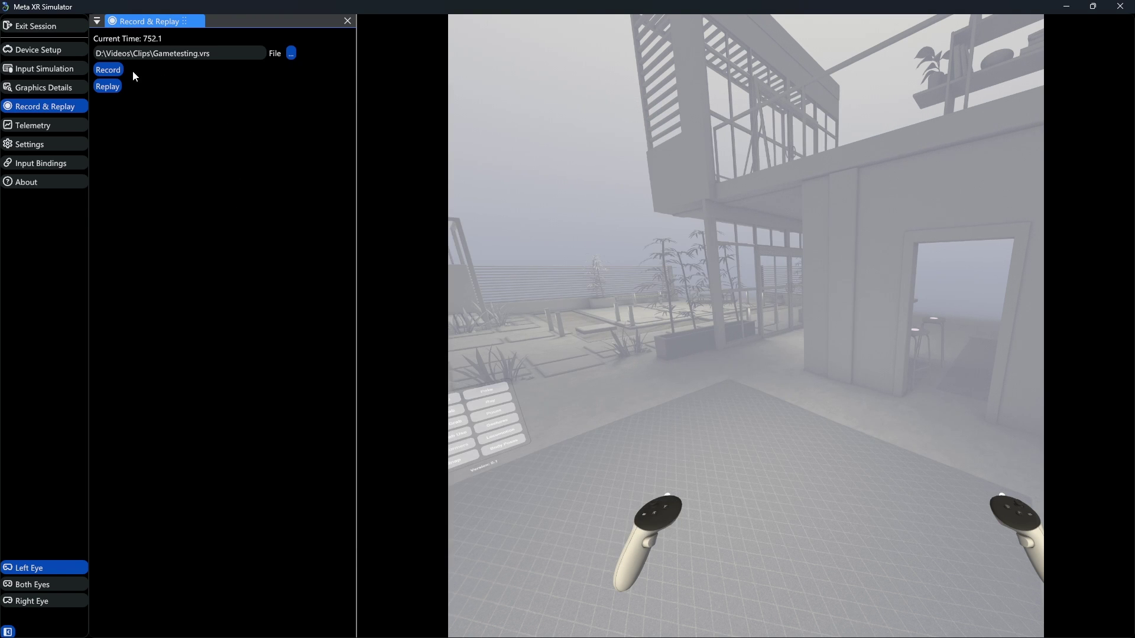
# - Record a session while looking around, play it back, then start a new recording
pyautogui.click(109, 70)
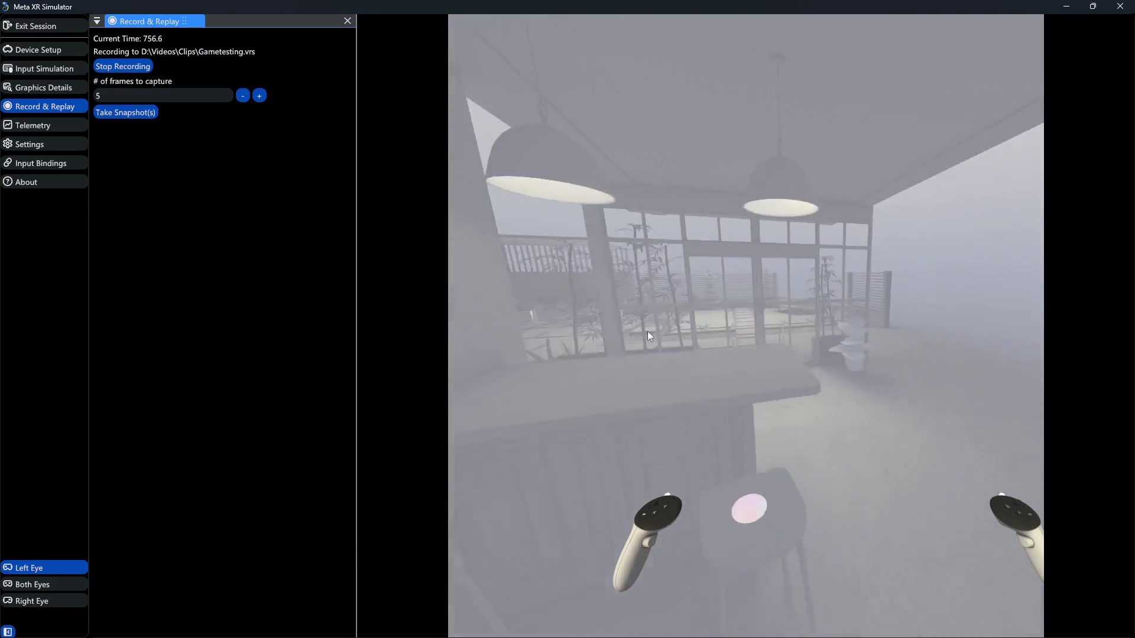
pyautogui.moveTo(647, 331); pyautogui.dragTo(396, 224, button='right')
pyautogui.click(123, 66)
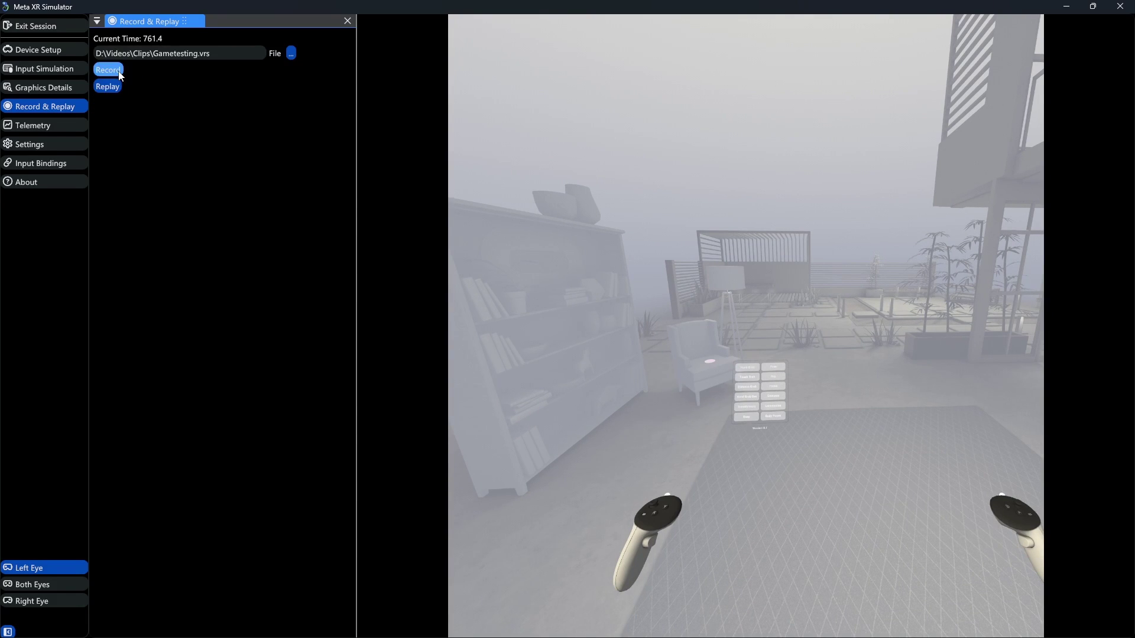
pyautogui.click(110, 84)
pyautogui.click(108, 70)
pyautogui.moveTo(680, 277); pyautogui.dragTo(473, 206, button='right')
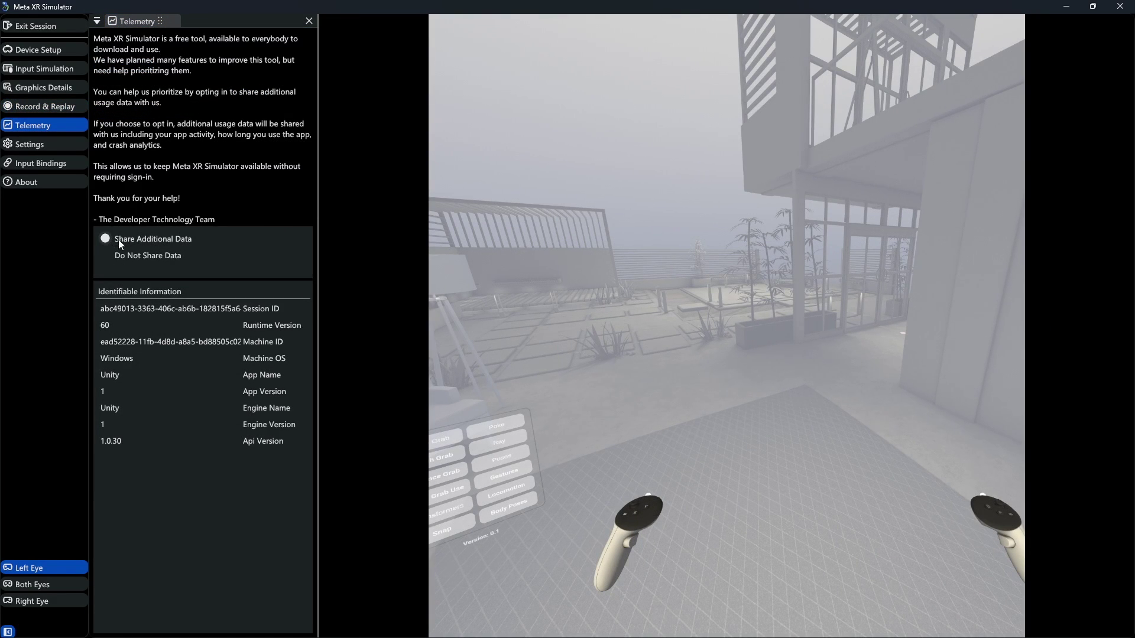
# - Look over the Local Scene (JSON) and Hand Tracking settings, then show the Input Bindings list
pyautogui.click(60, 145)
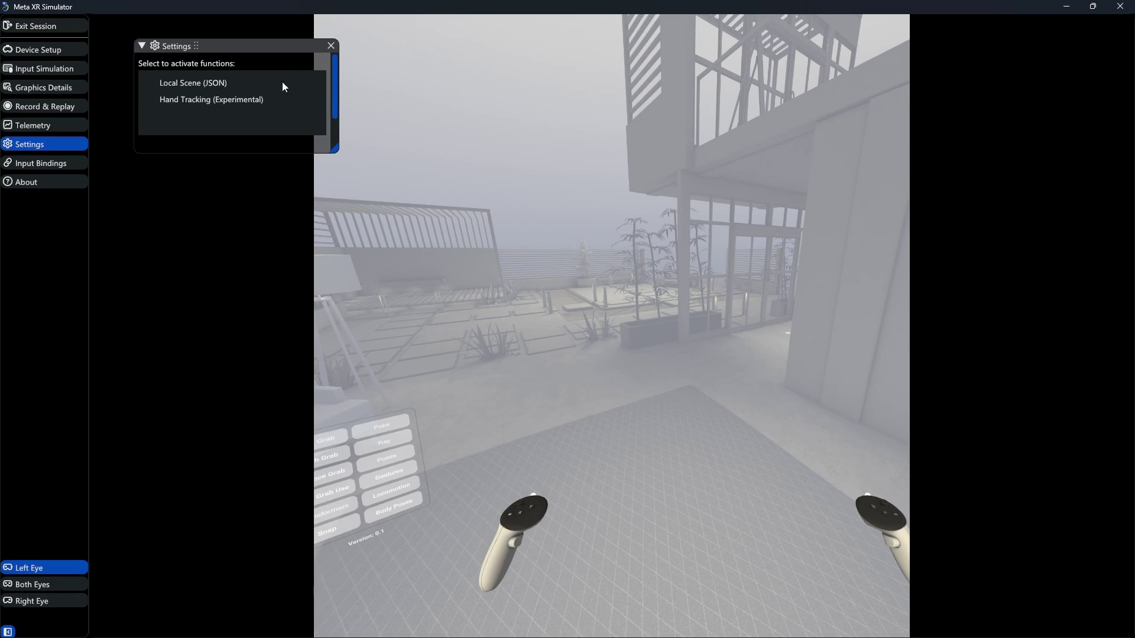
pyautogui.click(330, 48)
pyautogui.click(40, 163)
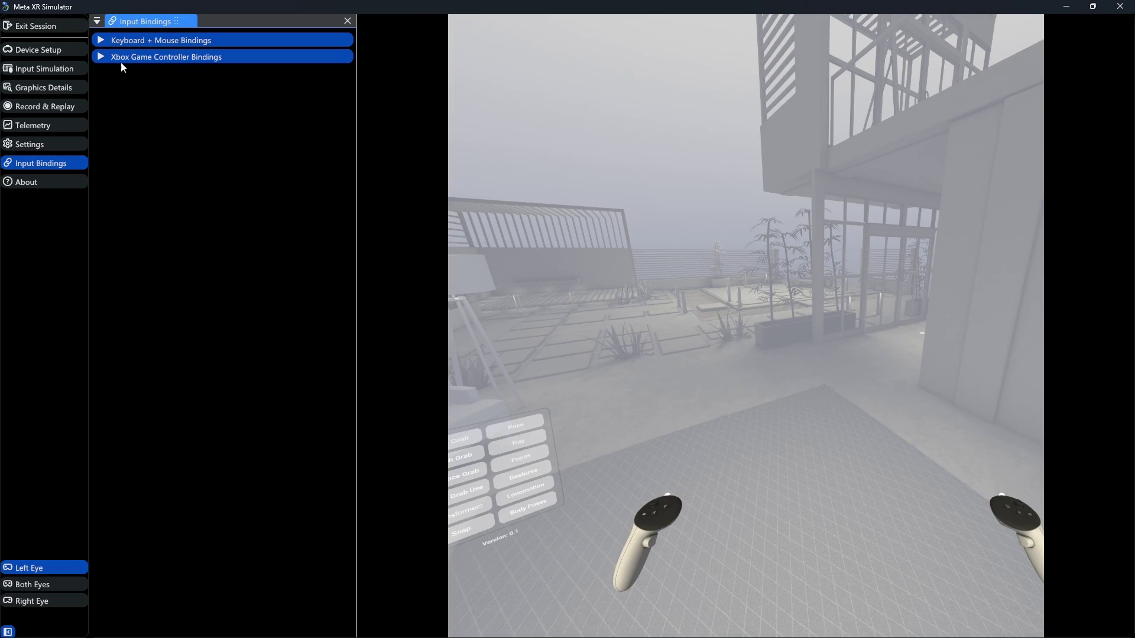
# - Expand the Keyboard + Mouse Bindings list, then expand and collapse the Xbox Game Controller Bindings
pyautogui.click(101, 42)
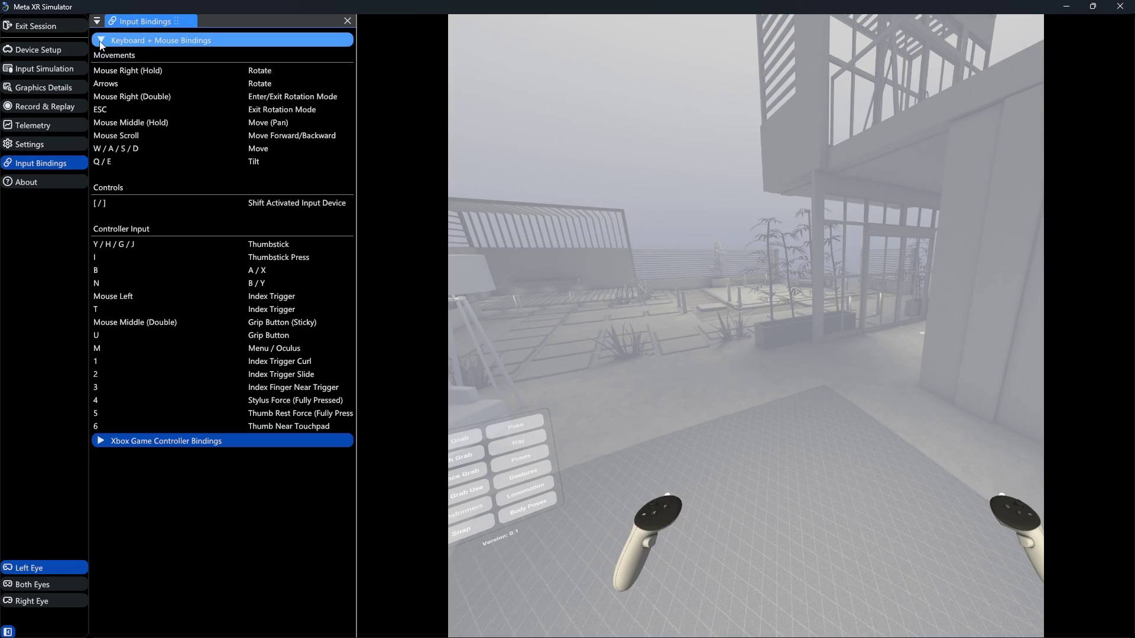
pyautogui.click(101, 444)
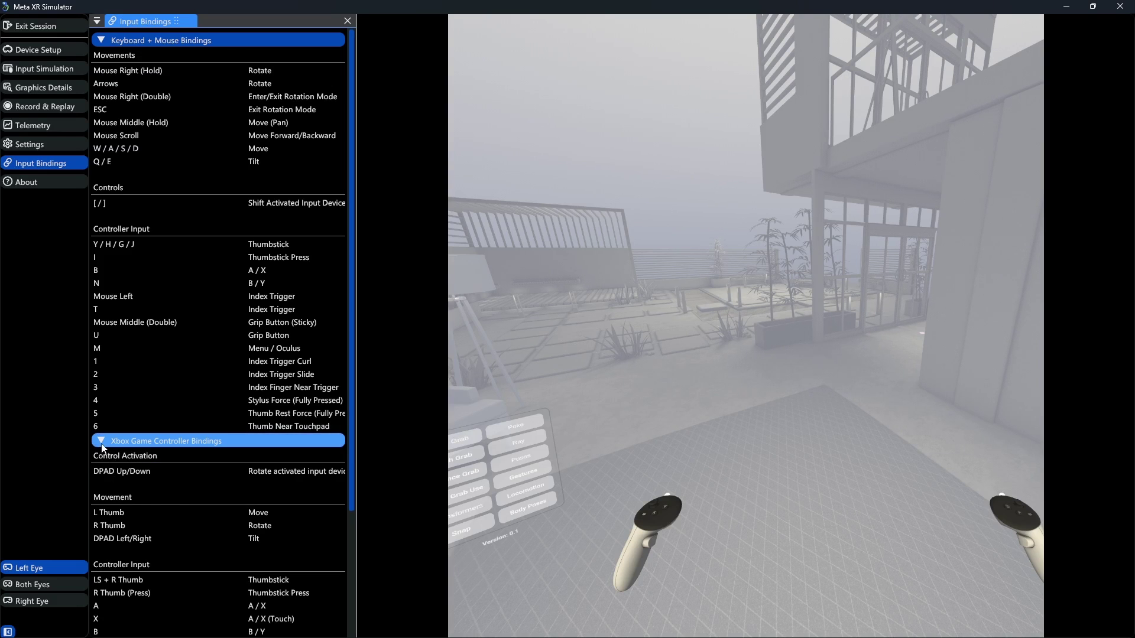
pyautogui.click(102, 442)
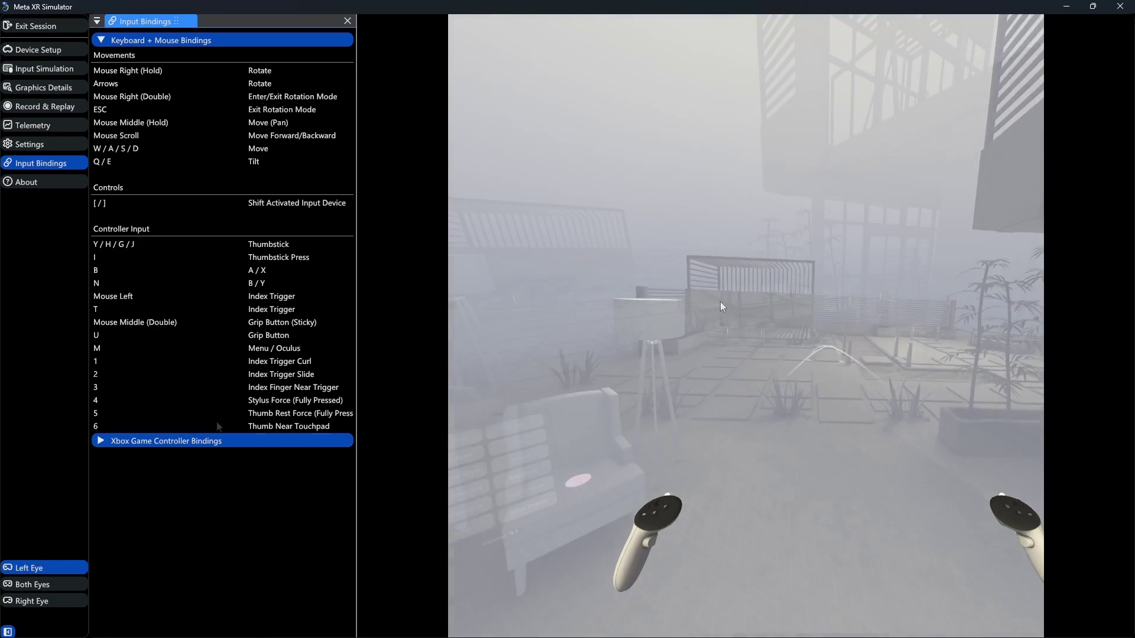
# - Turn the headset toward the bamboo planters, then back to the terrace through the window
pyautogui.moveTo(724, 314); pyautogui.dragTo(981, 330, button='right')
pyautogui.scroll(5, 981, 330)
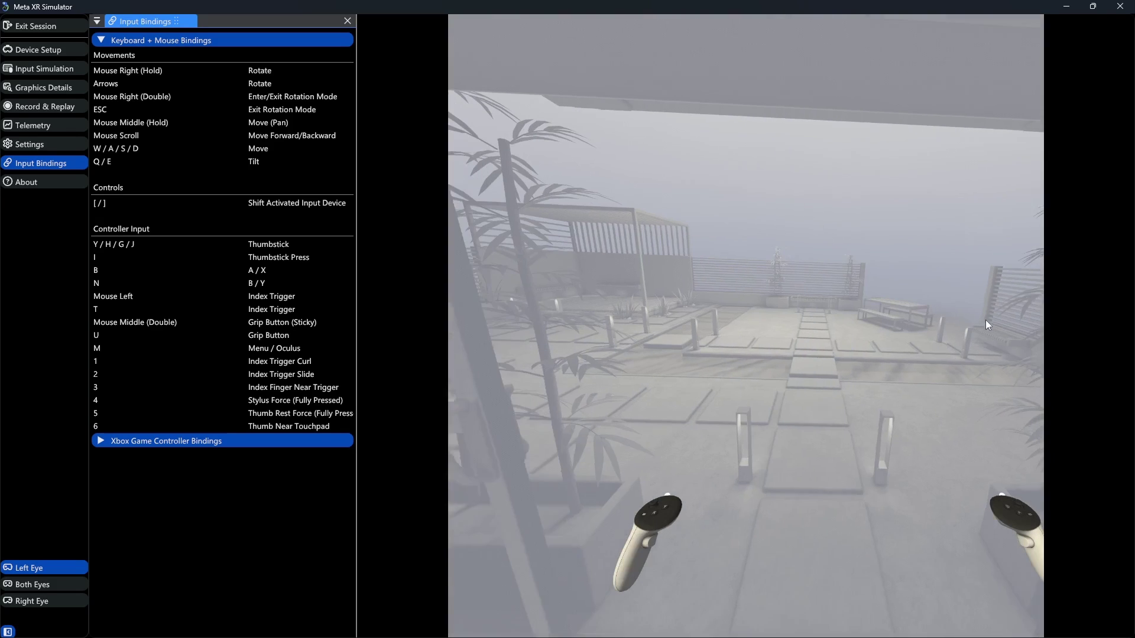
pyautogui.scroll(-5, 992, 307)
pyautogui.moveTo(985, 306); pyautogui.dragTo(828, 310, button='right')
pyautogui.scroll(5, 827, 309)
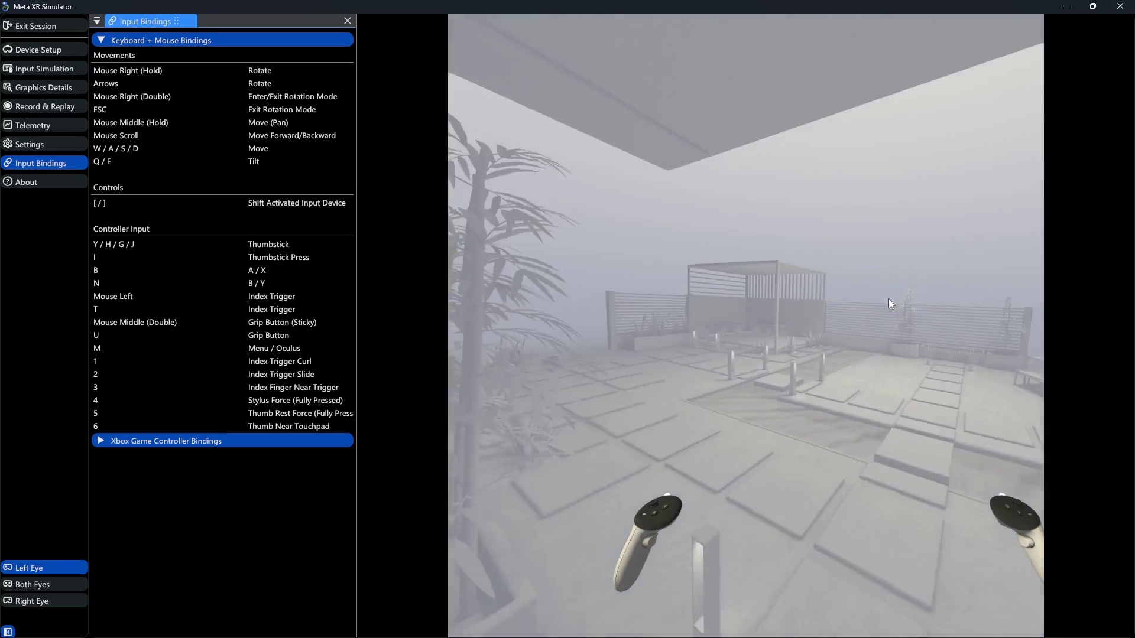
pyautogui.scroll(-5, 845, 299)
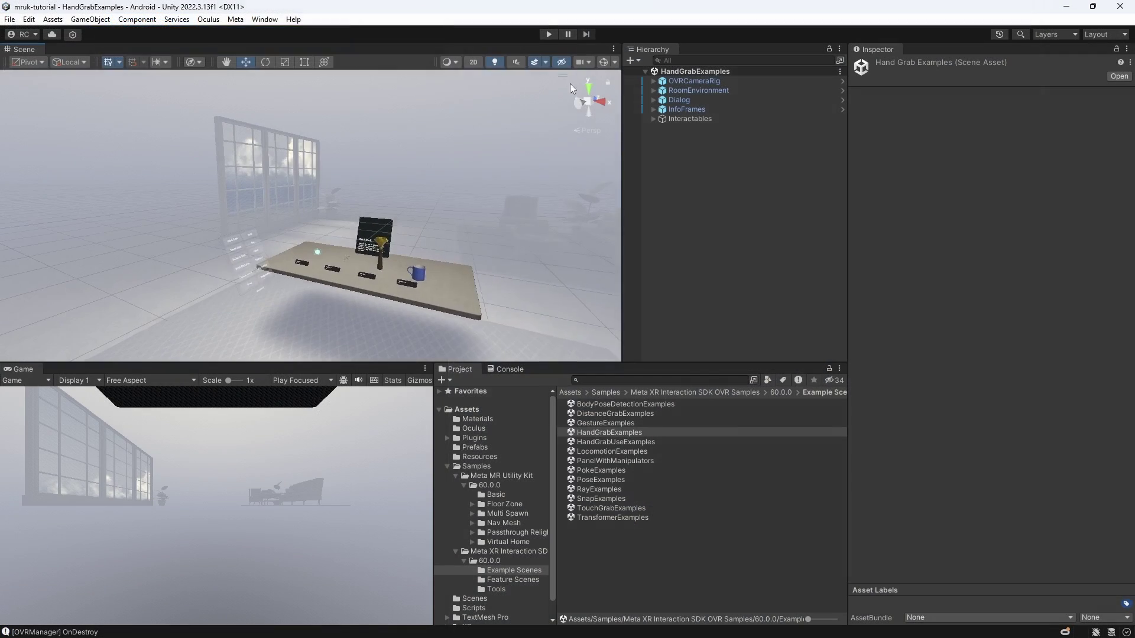
# - Run HandGrabExamples in the simulator and circle round to face the table from the front
pyautogui.click(548, 34)
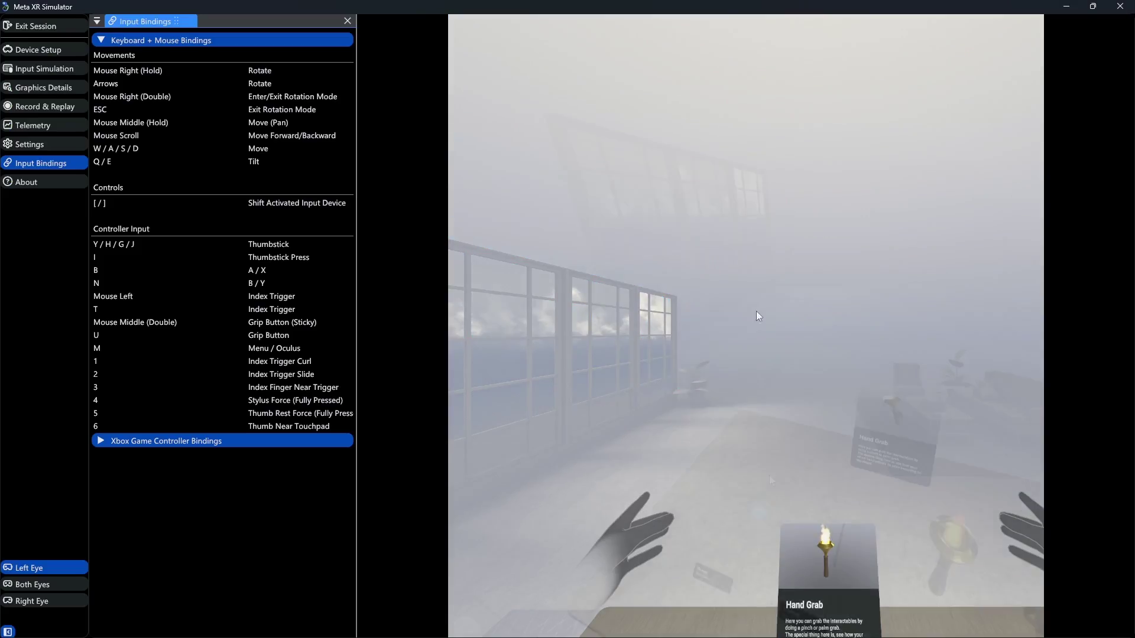
pyautogui.scroll(-5, 791, 467)
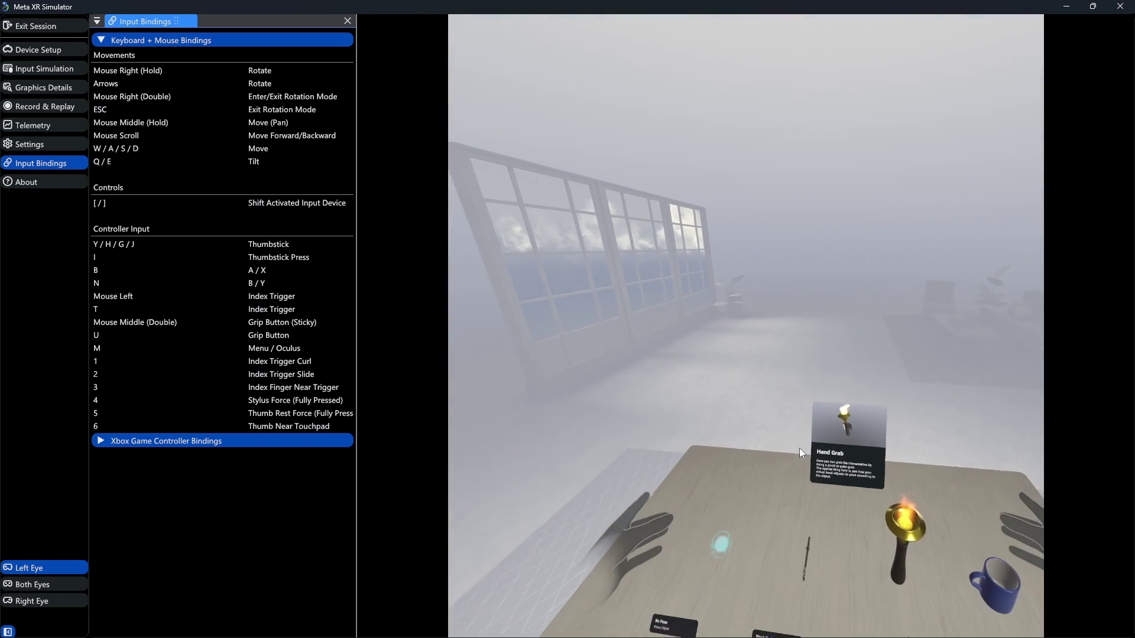
pyautogui.moveTo(731, 285); pyautogui.dragTo(855, 256, button='right')
# - Swing the view left and lower it to look over the torch, mug and grab cards
pyautogui.scroll(5, 853, 250)
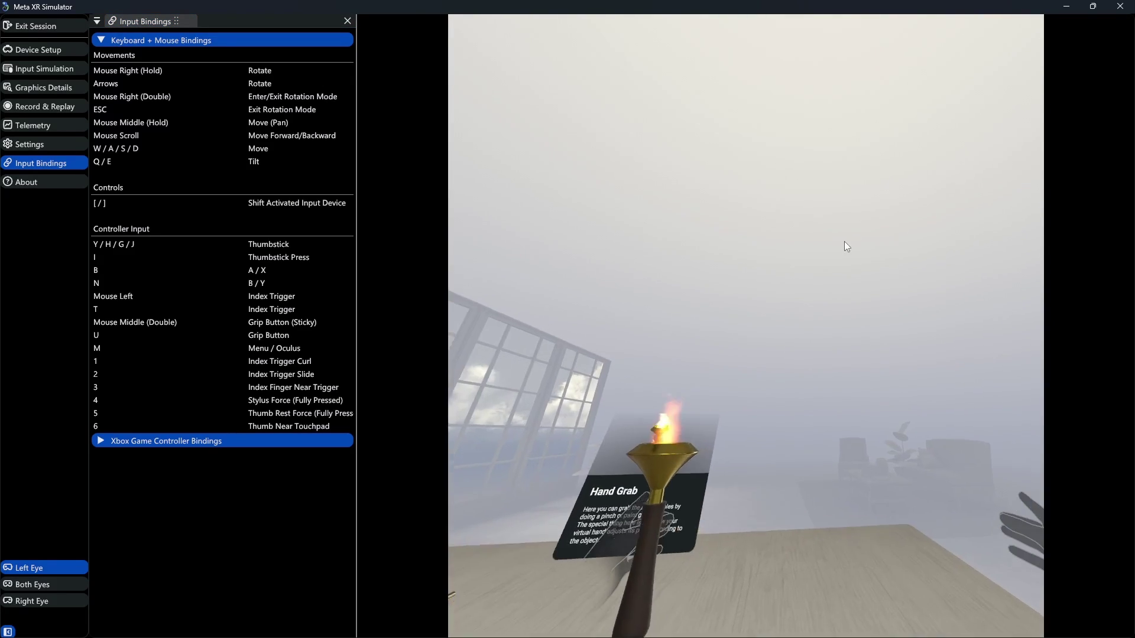
pyautogui.scroll(-3, 844, 243)
pyautogui.moveTo(856, 246); pyautogui.dragTo(470, 233, button='right')
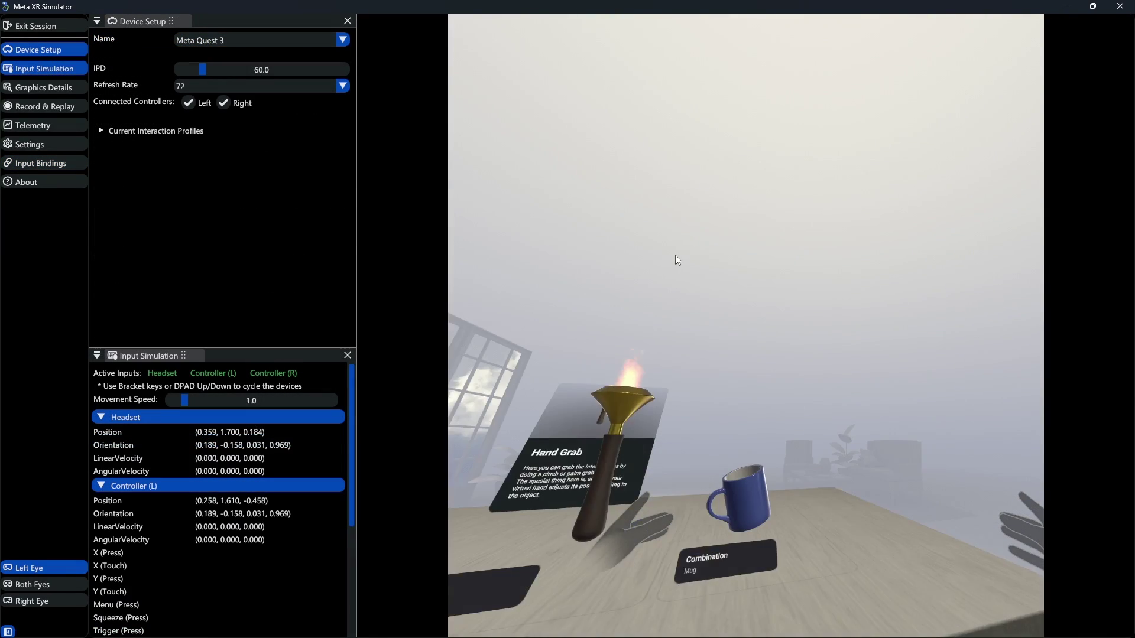
pyautogui.moveTo(675, 254); pyautogui.dragTo(612, 250, button='right')
# - Switch to the left controller, pick up and tilt the blue mug, then release it
pyautogui.press(']')
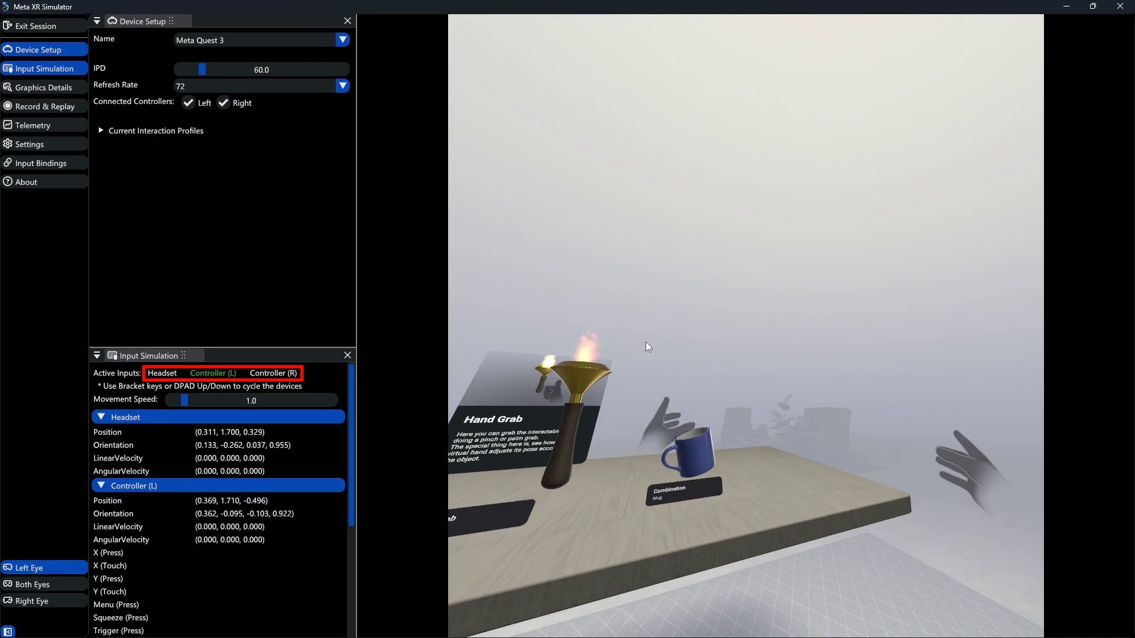
pyautogui.moveTo(646, 343); pyautogui.dragTo(699, 358)
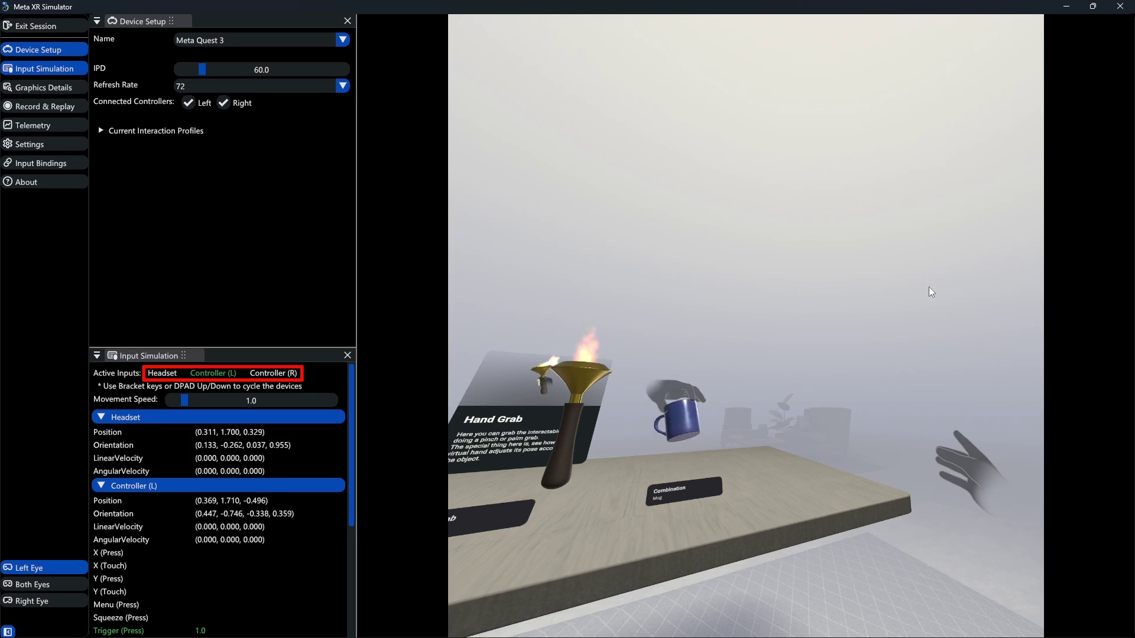
pyautogui.moveTo(930, 292); pyautogui.dragTo(922, 293)
# - Turn toward the examples panel and move the closed left hand with Controller (L) only
pyautogui.moveTo(922, 294); pyautogui.dragTo(548, 380, button='right')
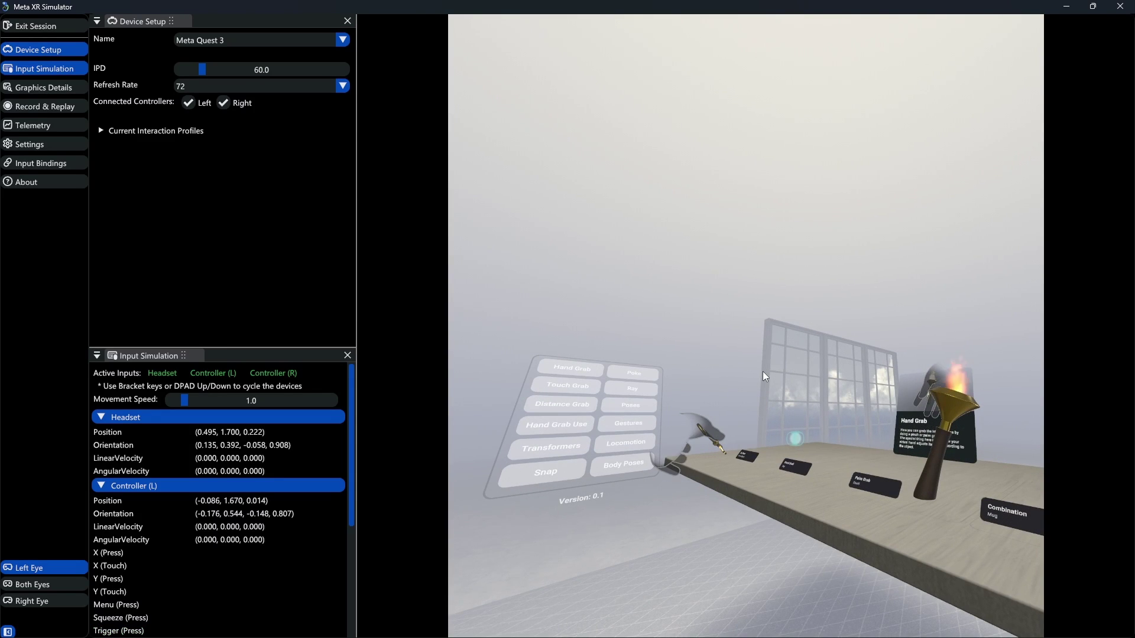
pyautogui.press('[')
pyautogui.moveTo(762, 371); pyautogui.dragTo(657, 341)
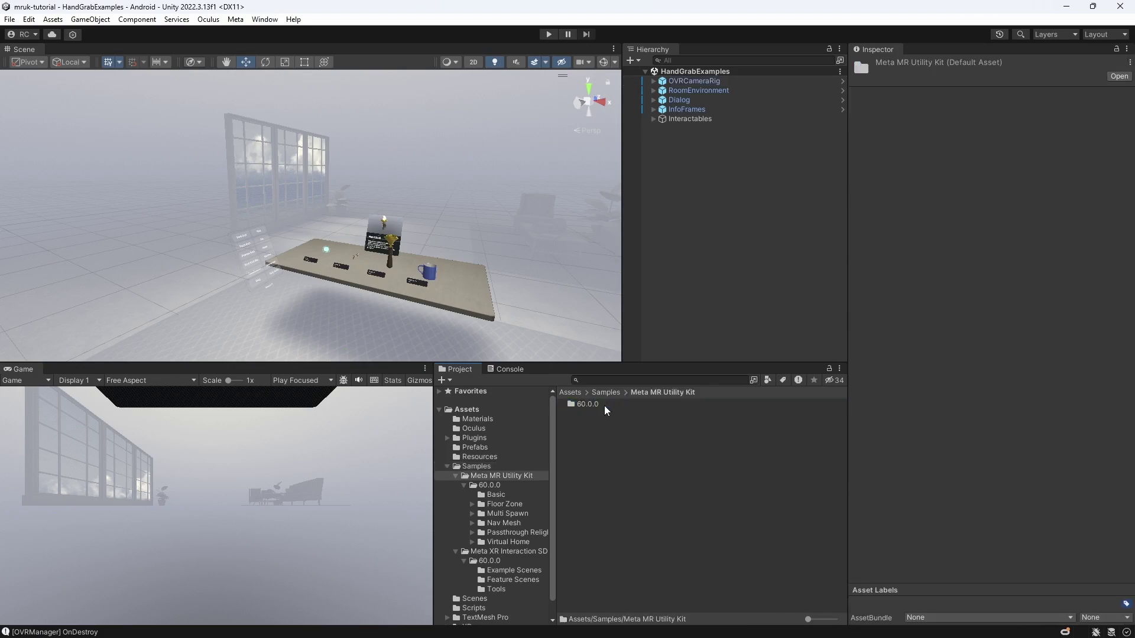
# - Open the 60.0.0 > Basic > MRUKBase scene, select MRUK, and run it in the simulator
pyautogui.doubleClick(576, 403)
pyautogui.doubleClick(608, 403)
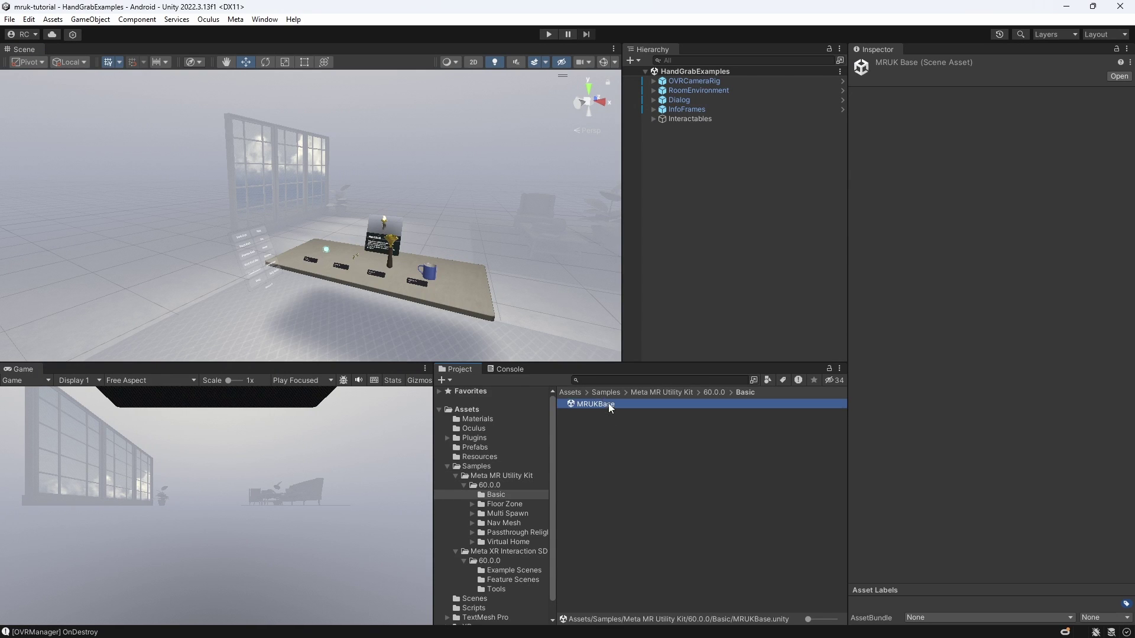
pyautogui.doubleClick(608, 403)
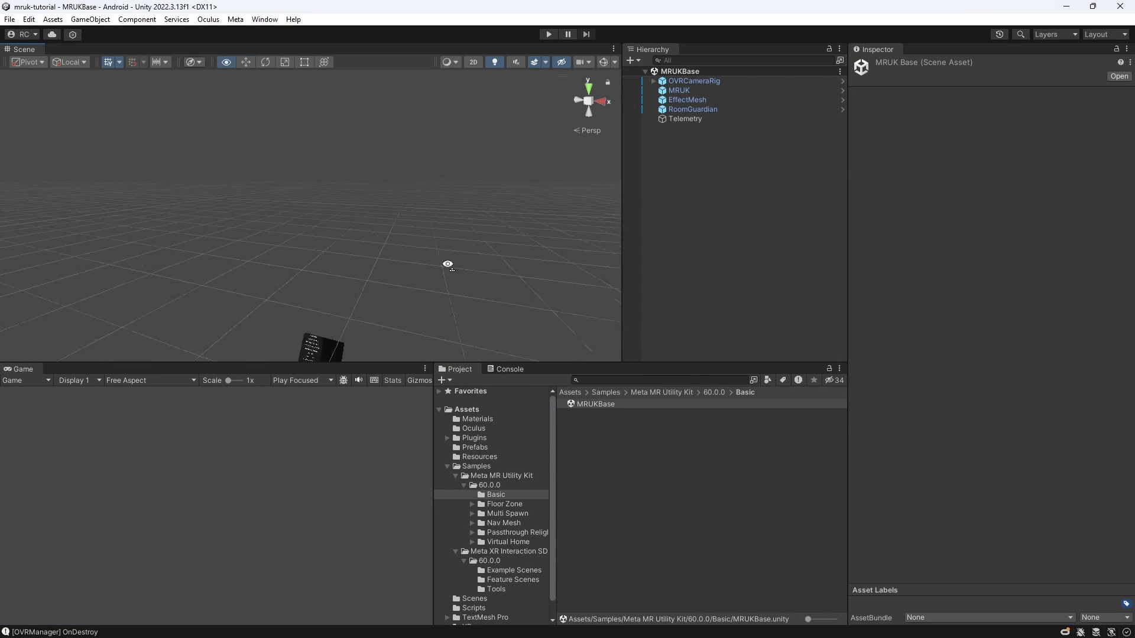
pyautogui.moveTo(448, 264); pyautogui.dragTo(396, 260, button='right')
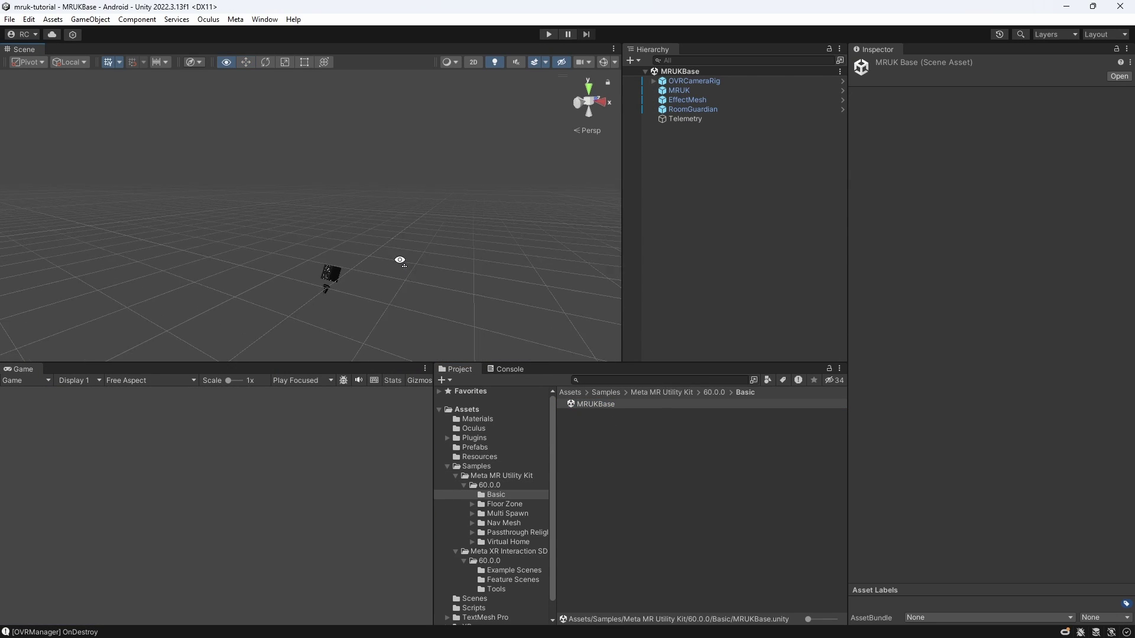
pyautogui.click(680, 90)
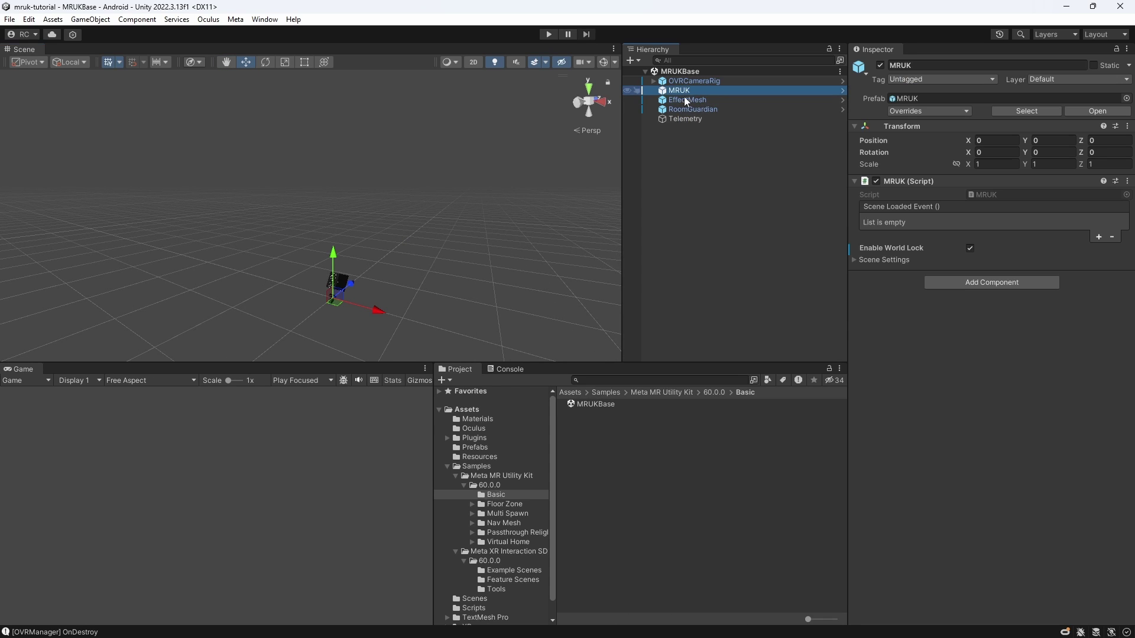
pyautogui.click(547, 35)
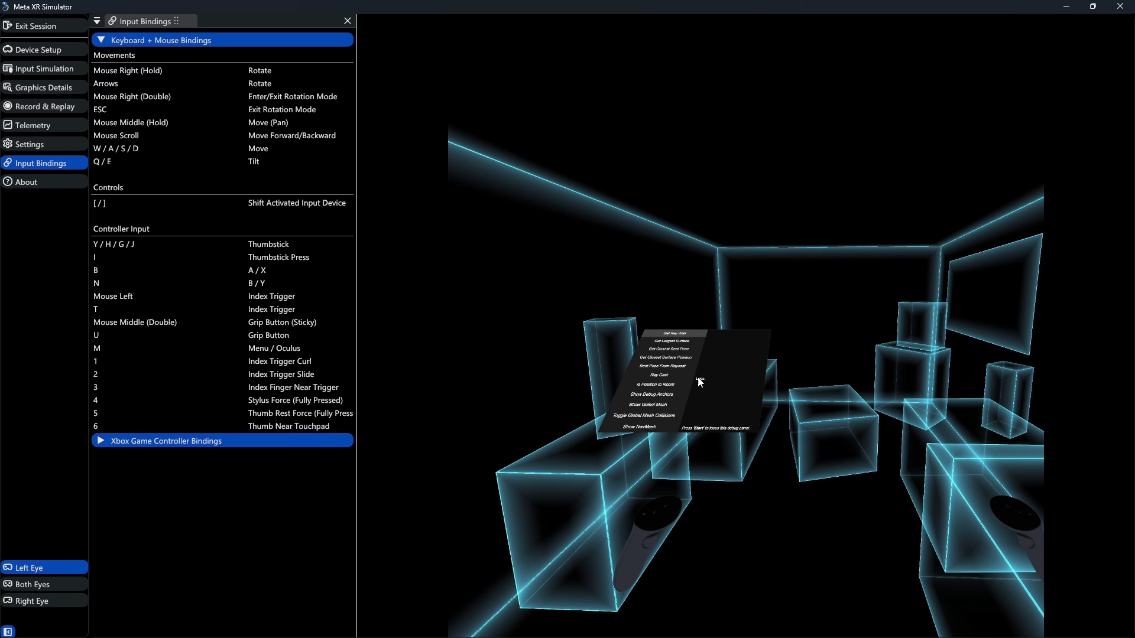
# - Ray-cast the facing wall with Get Ray Wall, turn right, and display the debug anchors
pyautogui.click(800, 380)
pyautogui.moveTo(800, 381); pyautogui.dragTo(874, 331, button='right')
pyautogui.click(786, 369)
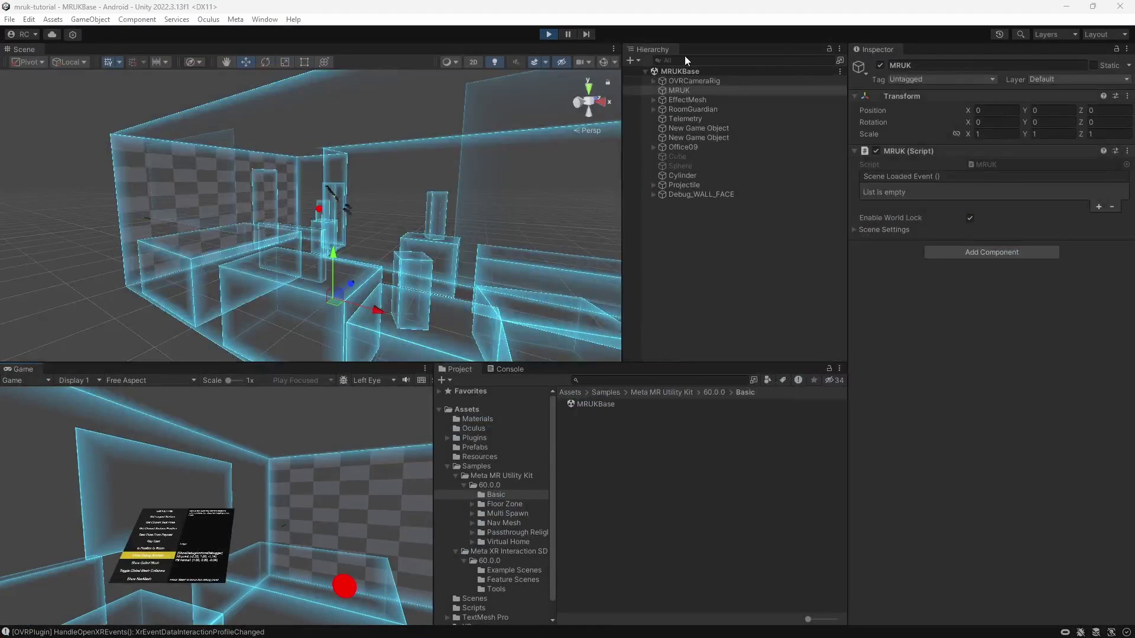
# - Stop the scene, launch the Living Room synthetic environment, and minimize its server window
pyautogui.click(549, 35)
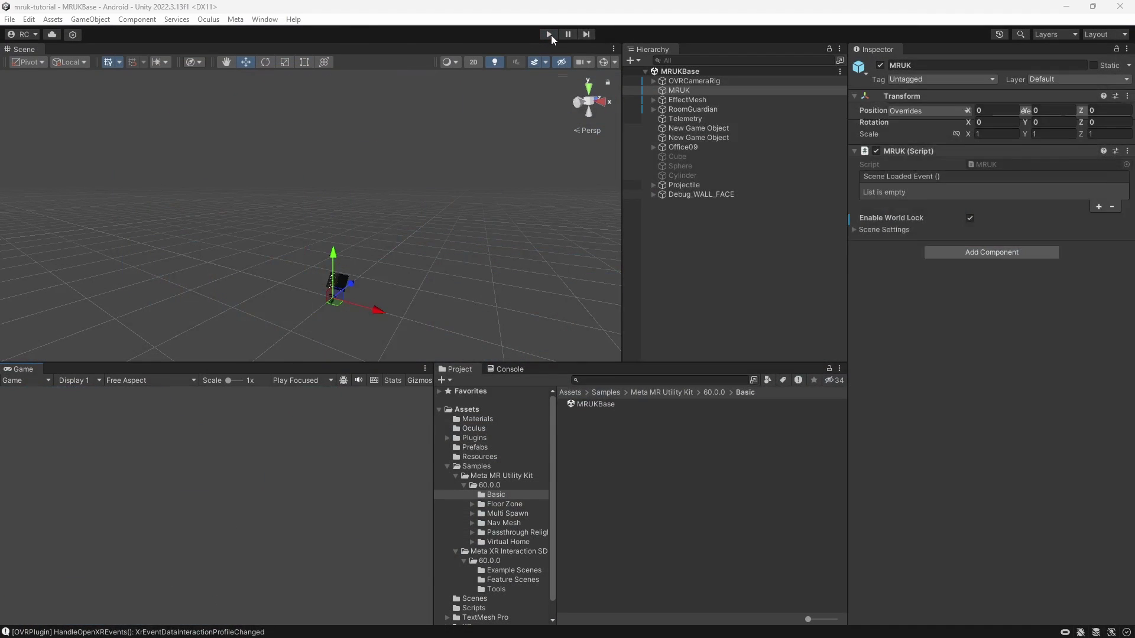
pyautogui.click(208, 19)
pyautogui.moveTo(229, 36)
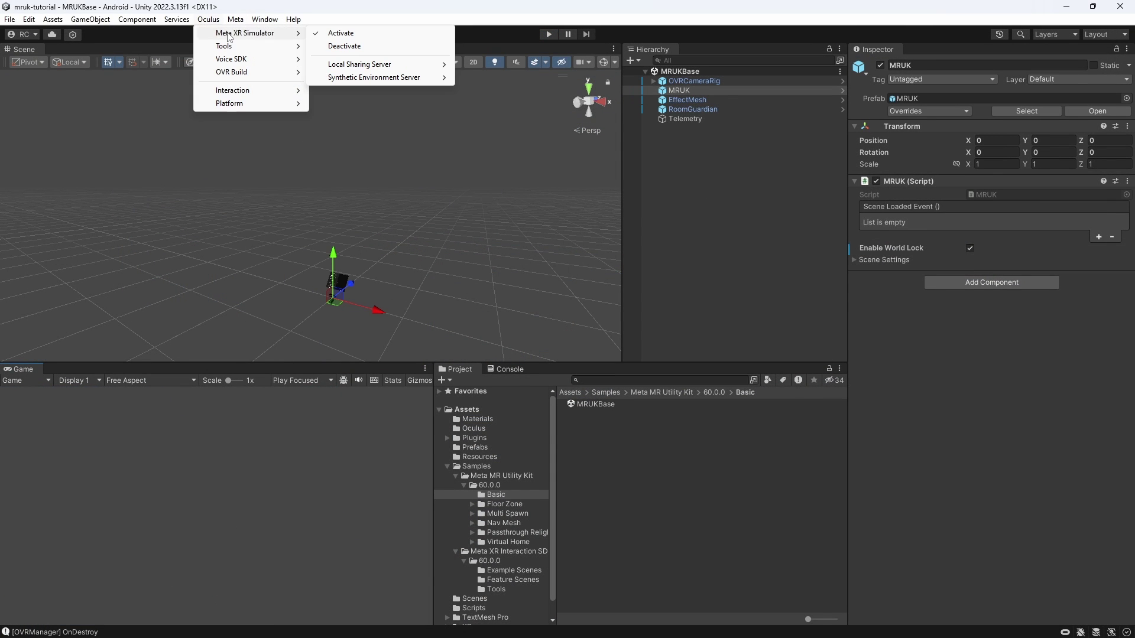
pyautogui.moveTo(430, 81)
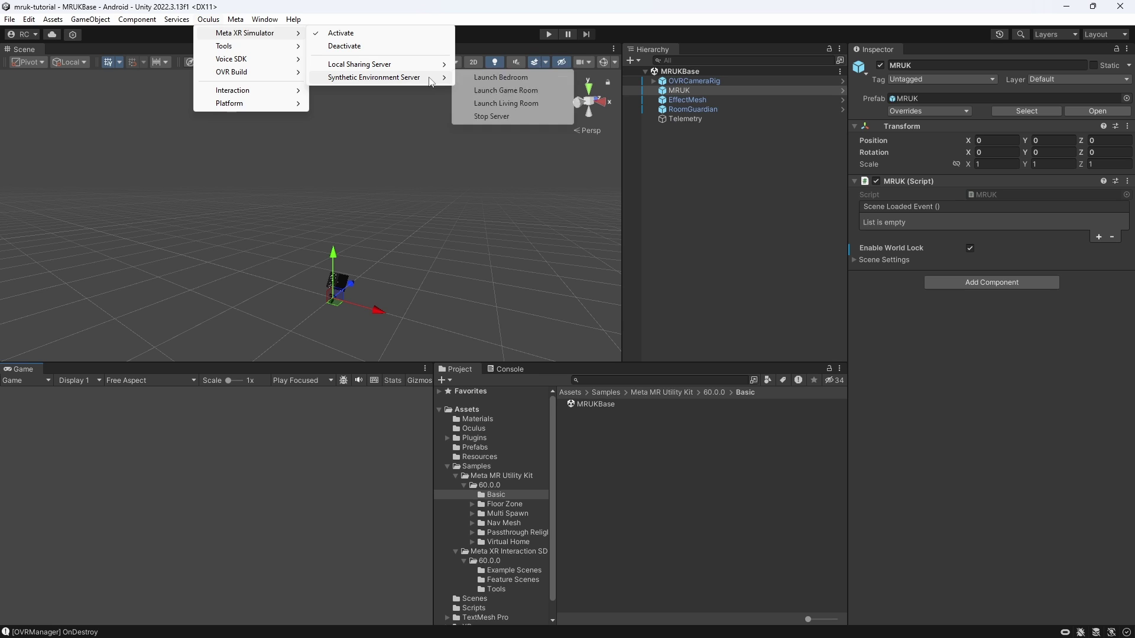
pyautogui.click(517, 104)
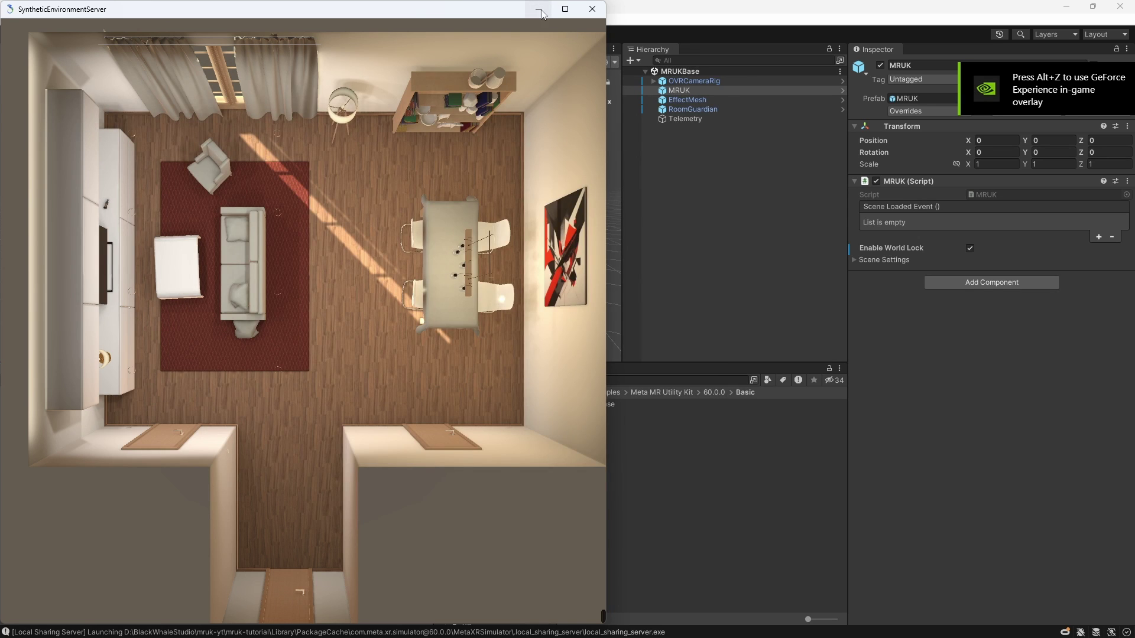
pyautogui.click(544, 11)
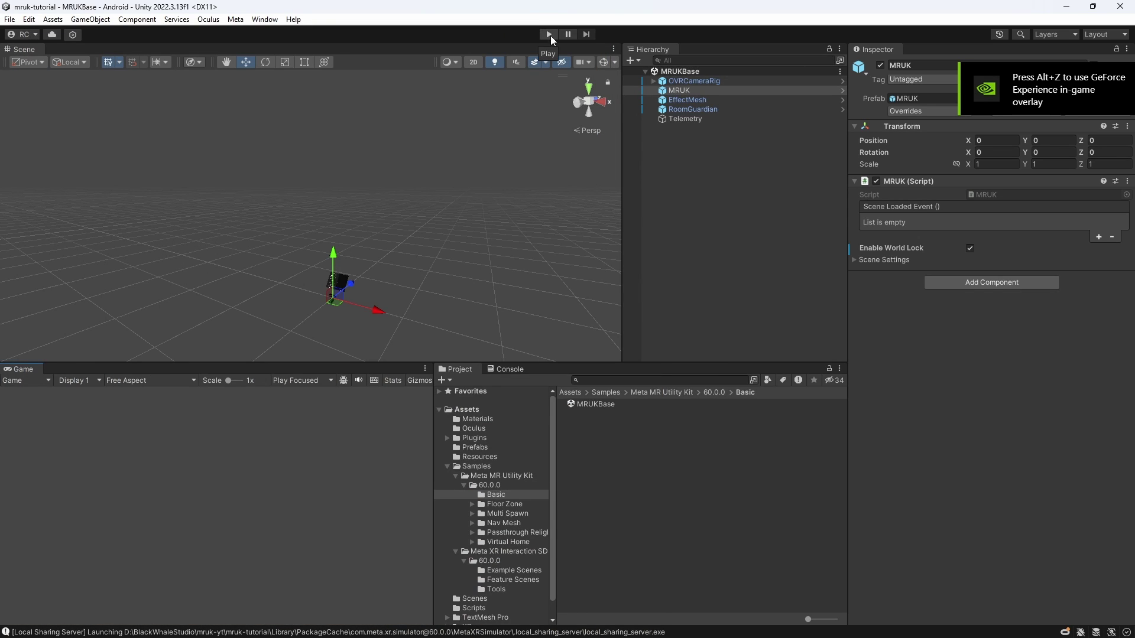
# - Run the scene in the living room, look around, and show the debug anchors
pyautogui.click(549, 34)
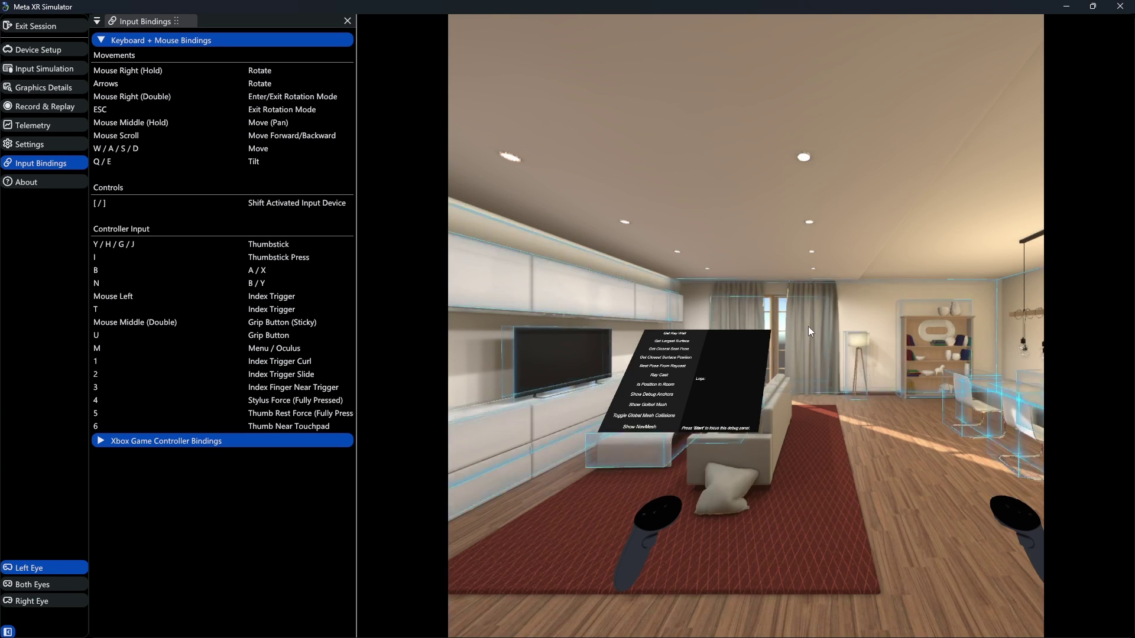
pyautogui.moveTo(807, 326); pyautogui.dragTo(1111, 195, button='right')
pyautogui.click(601, 353)
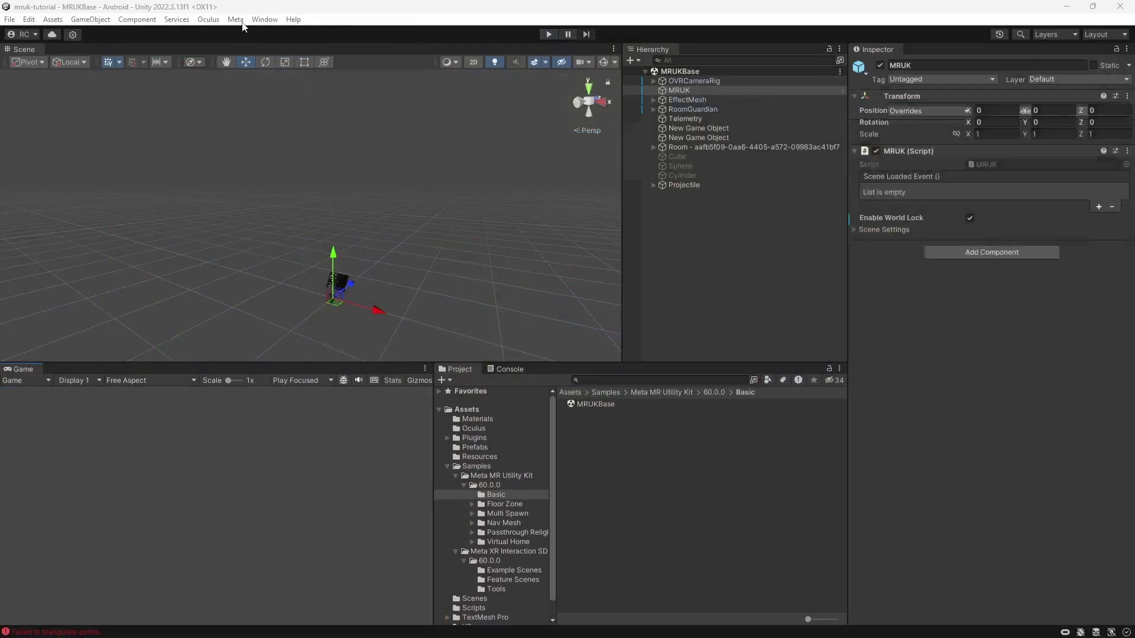
# - Stop the synthetic environment server from the Meta XR Simulator menu
pyautogui.click(236, 18)
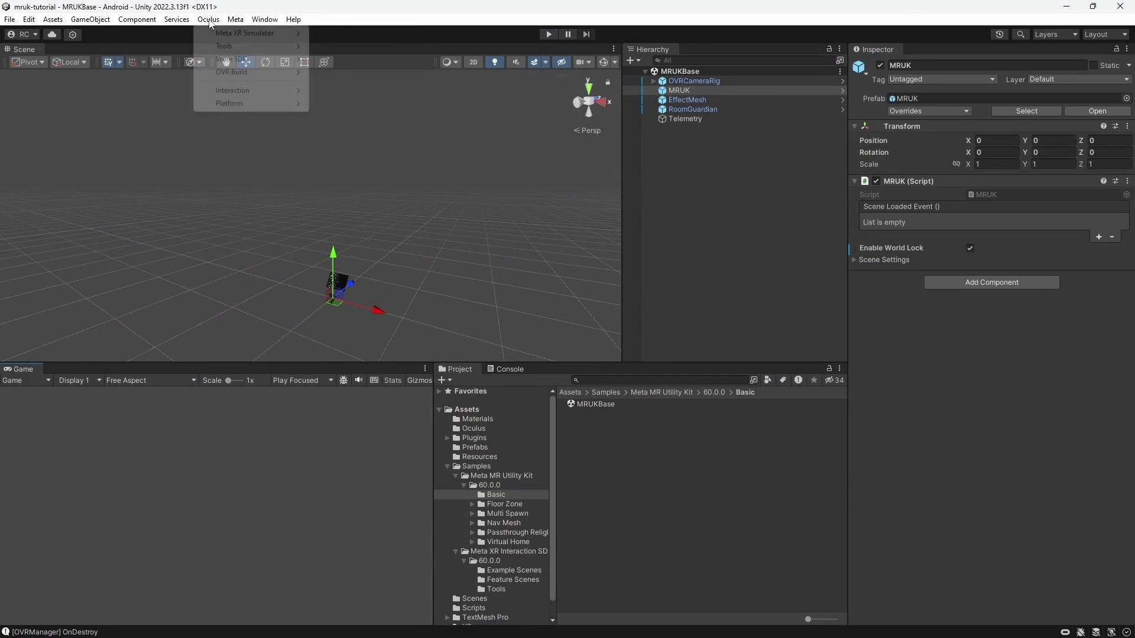
pyautogui.moveTo(257, 35)
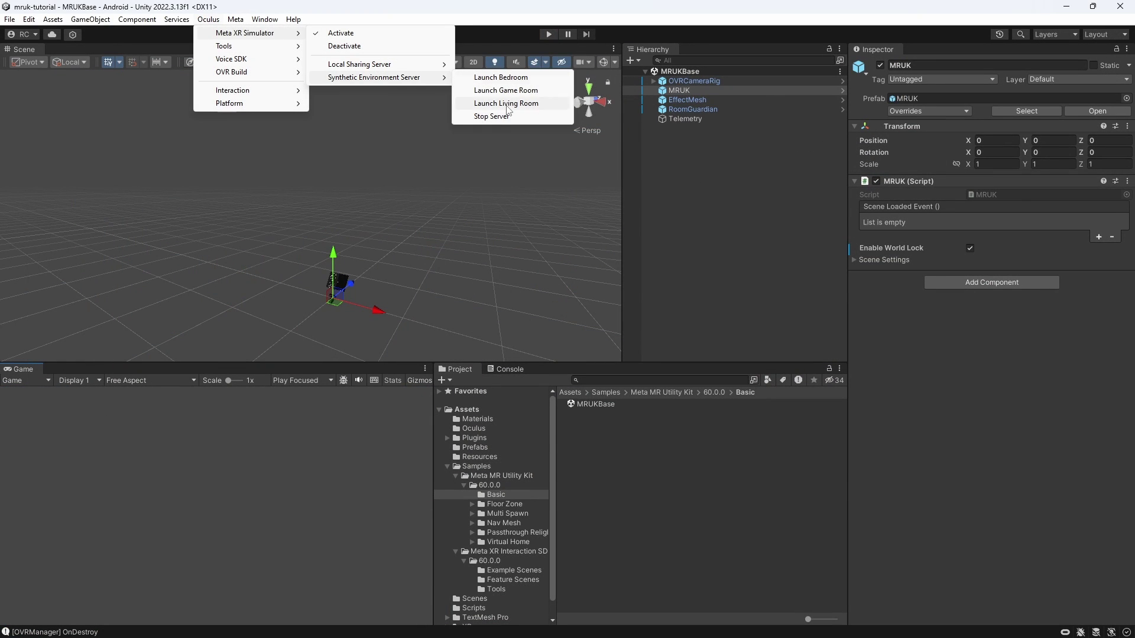
pyautogui.click(499, 118)
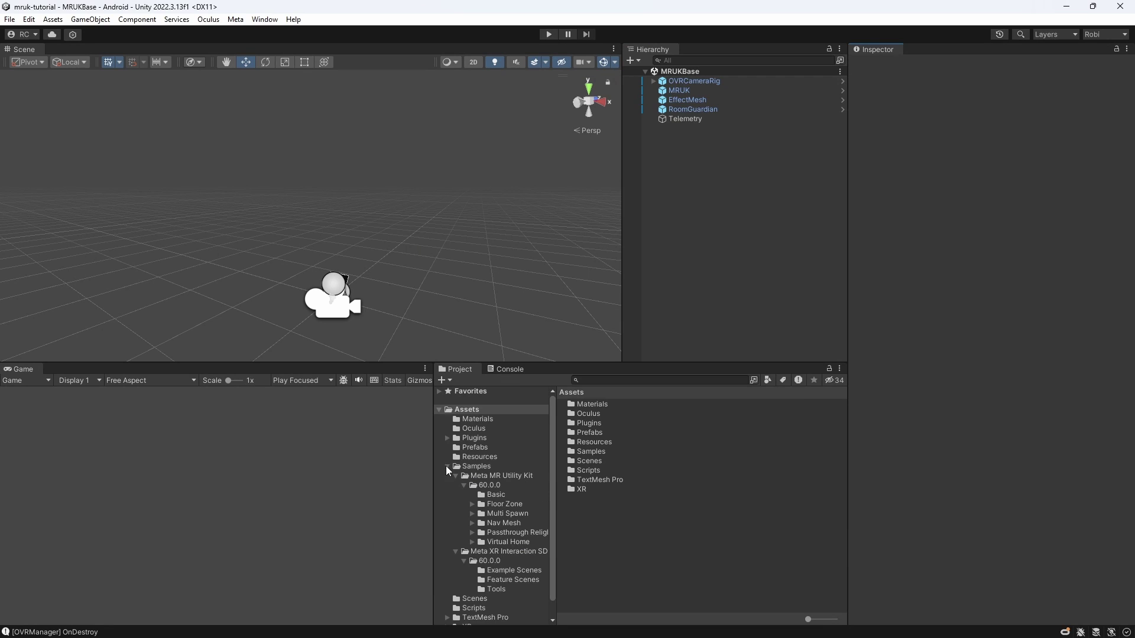
# - Browse Packages > MetaXRSimulator > data_recorders and reveal SceneDataRecorder in File Explorer
pyautogui.click(439, 410)
pyautogui.click(438, 417)
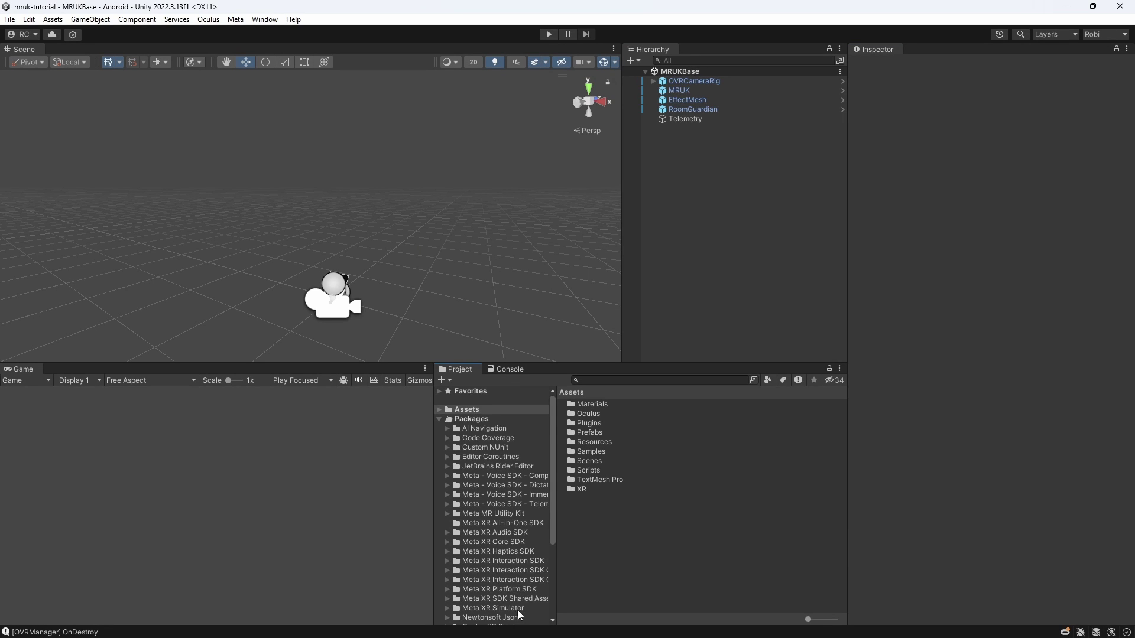
pyautogui.doubleClick(615, 422)
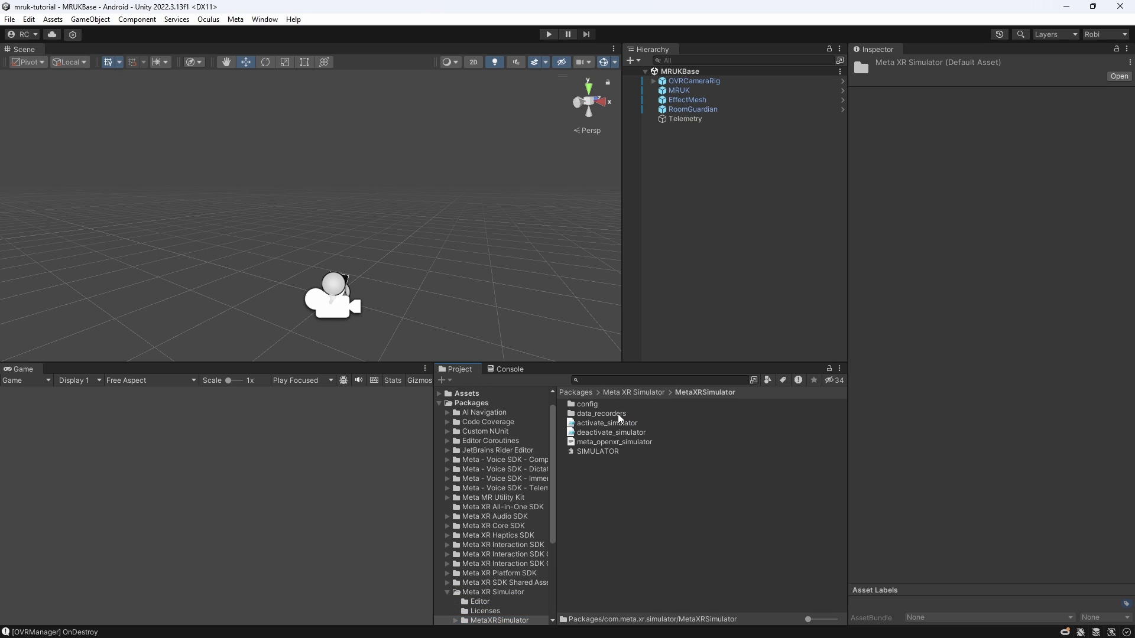
pyautogui.doubleClick(618, 413)
pyautogui.click(628, 405)
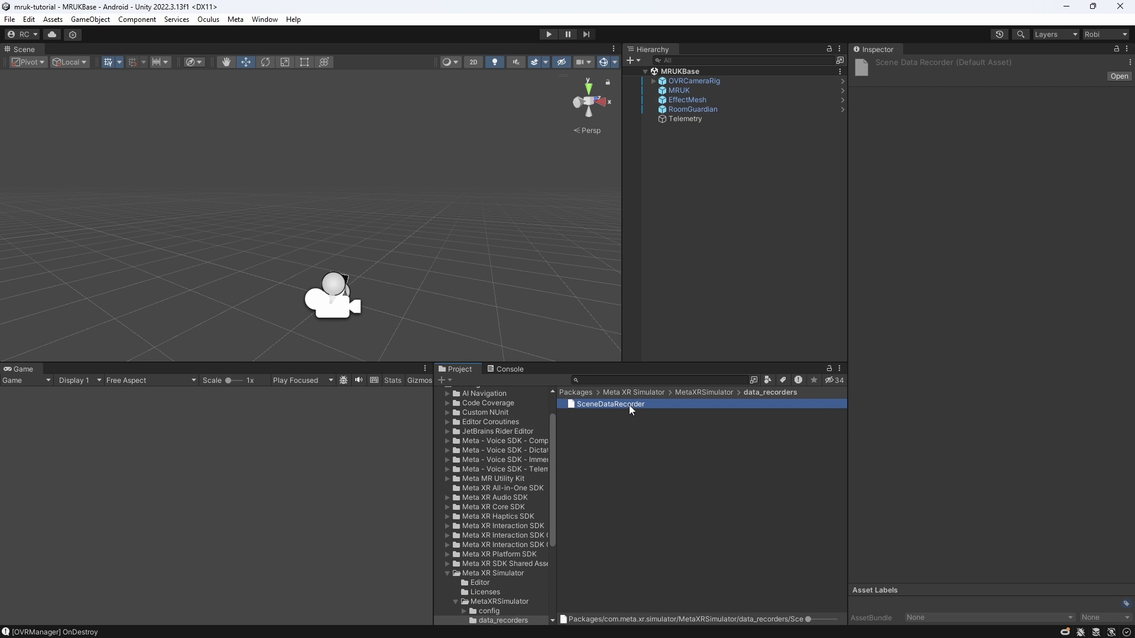
pyautogui.rightClick(629, 405)
pyautogui.click(689, 76)
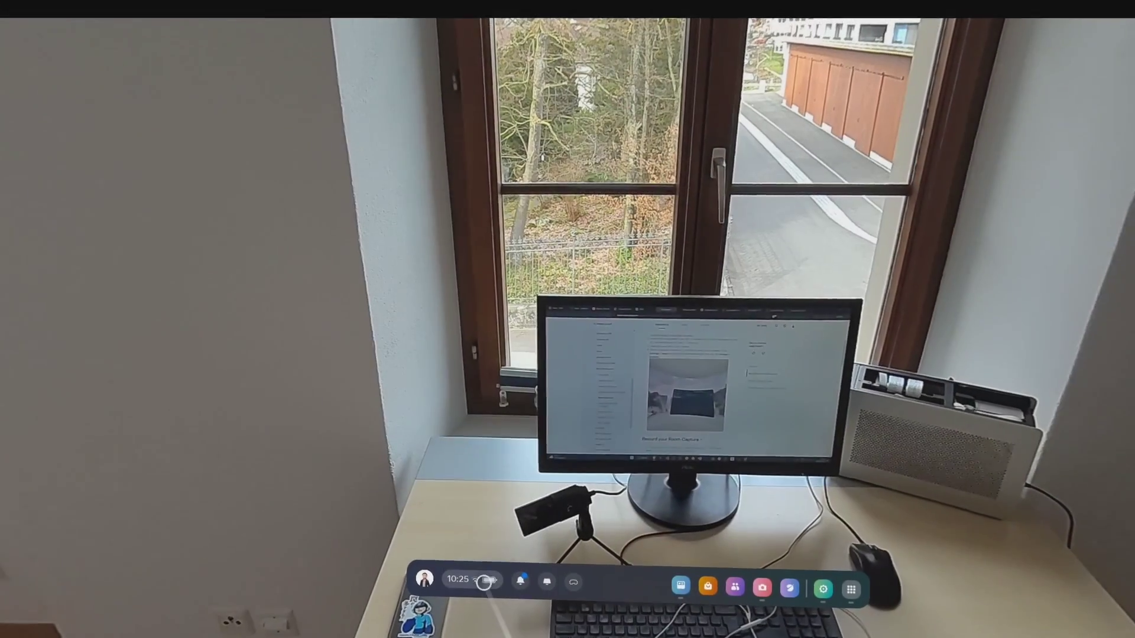
# - Check SceneDataRecorder Sample's permissions under Settings > Apps > Installed apps, then open Library > Unknown sources
pyautogui.click(478, 589)
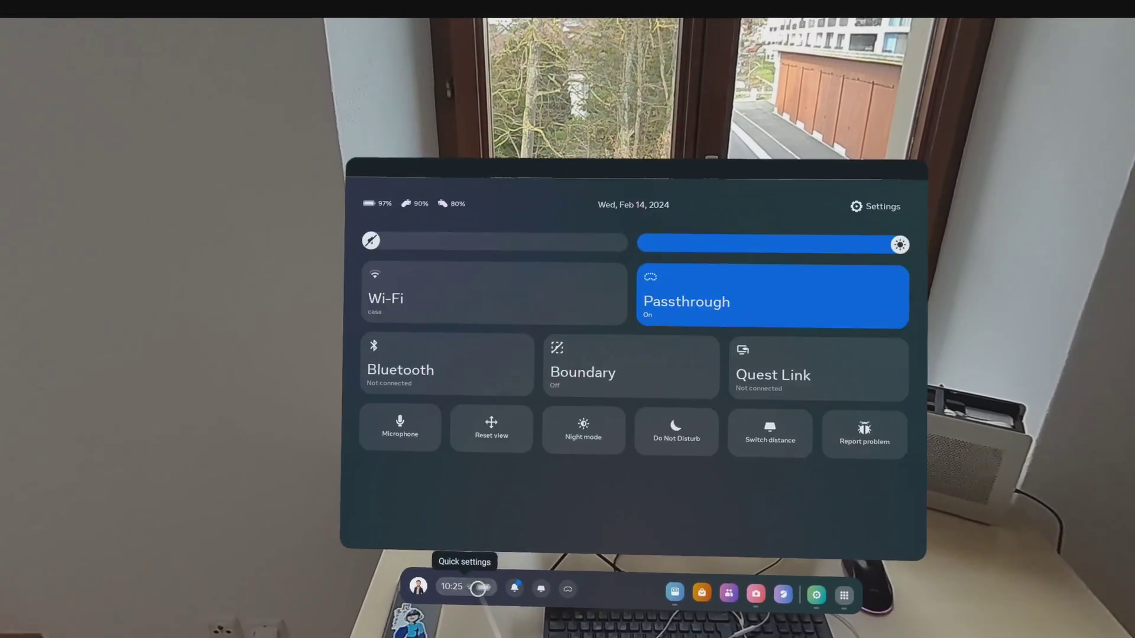
pyautogui.click(875, 206)
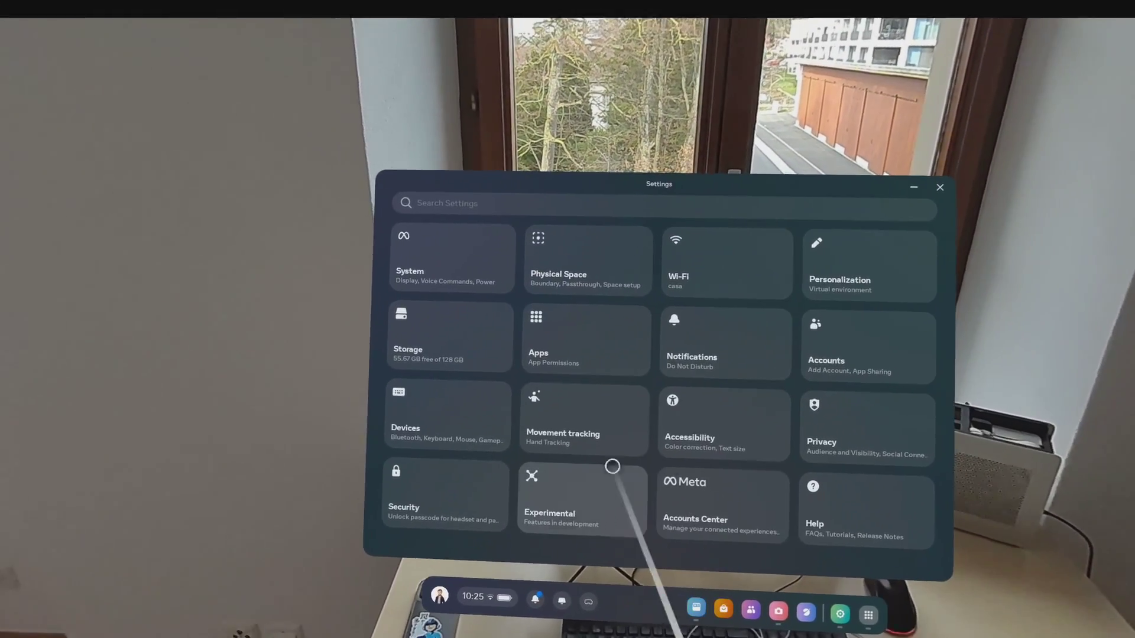
pyautogui.click(615, 346)
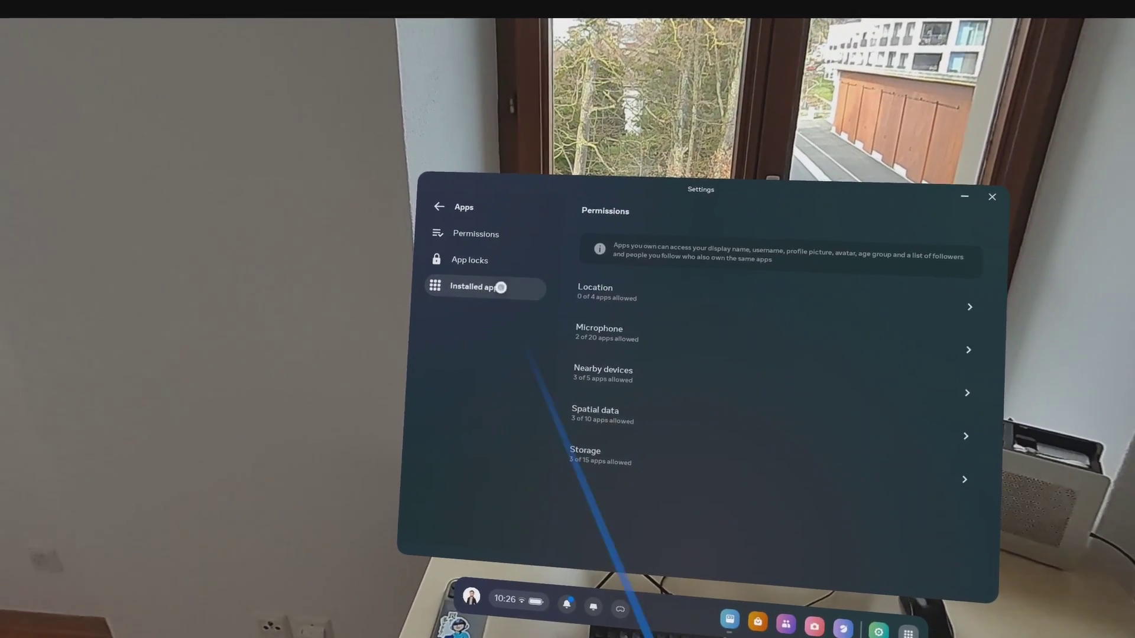
pyautogui.click(500, 287)
pyautogui.scroll(-10, 750, 347)
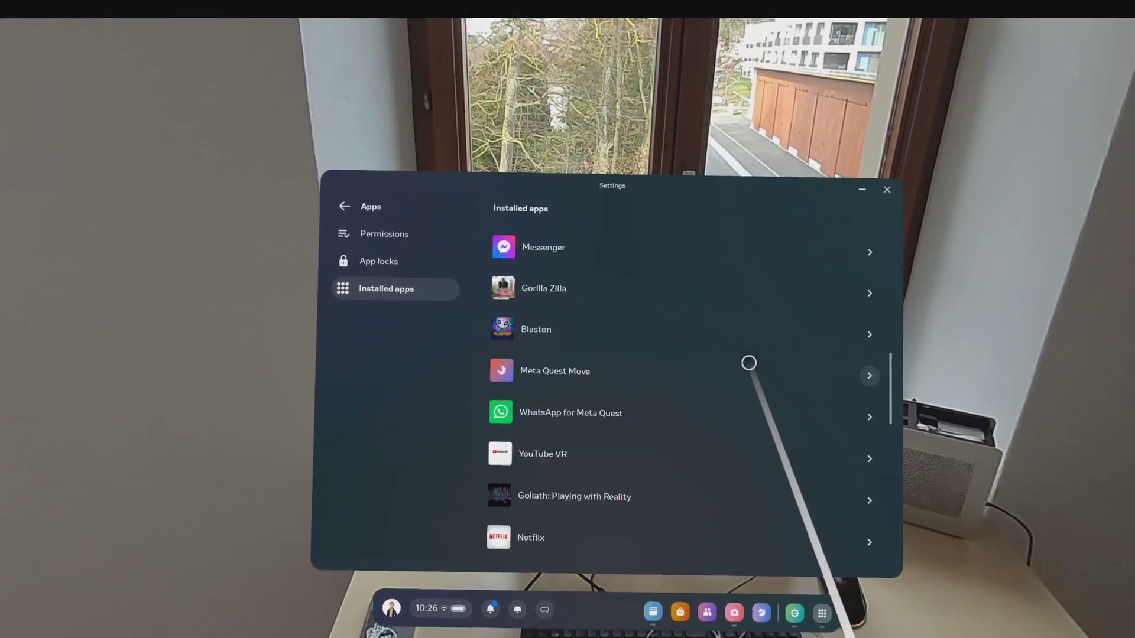
pyautogui.scroll(-5, 749, 363)
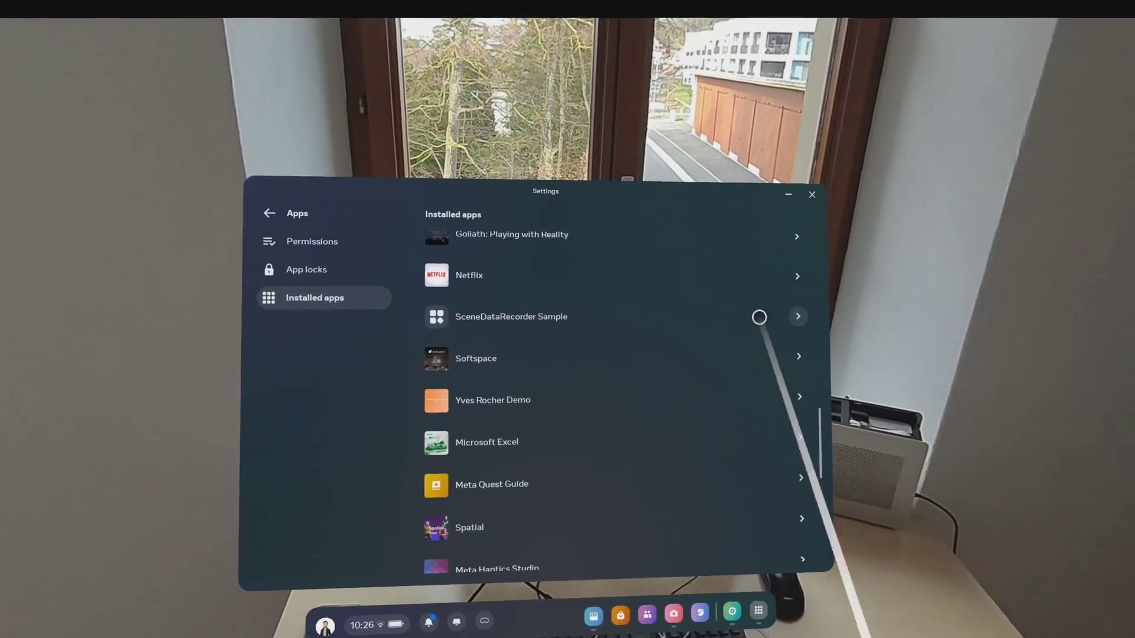
pyautogui.click(786, 316)
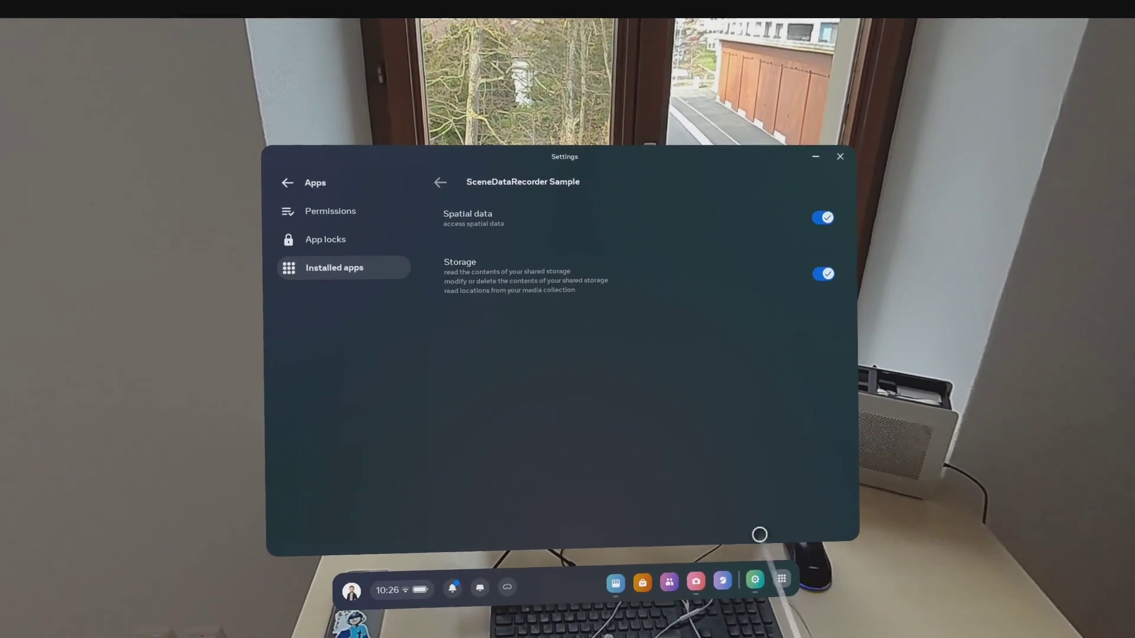
pyautogui.click(781, 579)
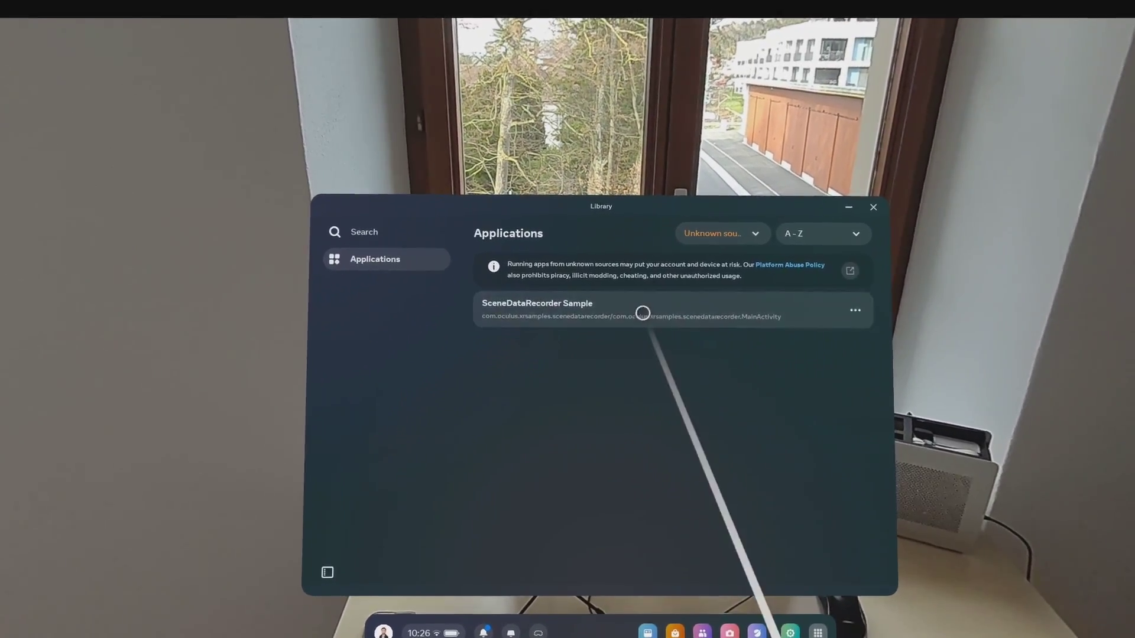
# - Launch SceneDataRecorder Sample and add a first furniture outline to the room scan
pyautogui.click(642, 312)
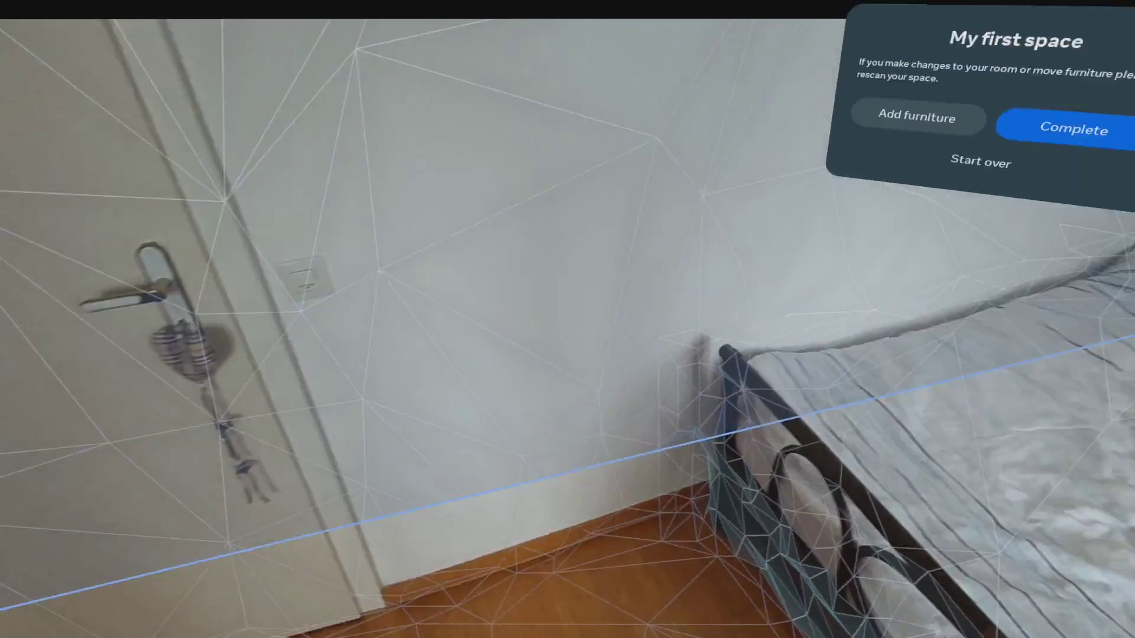
pyautogui.click(532, 219)
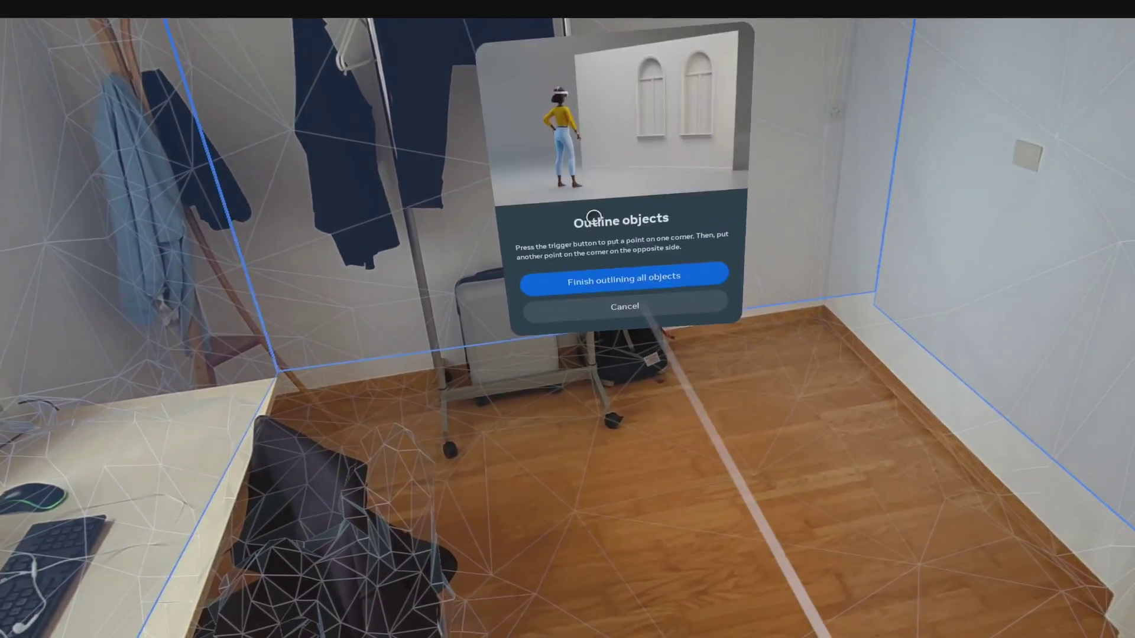
pyautogui.click(662, 280)
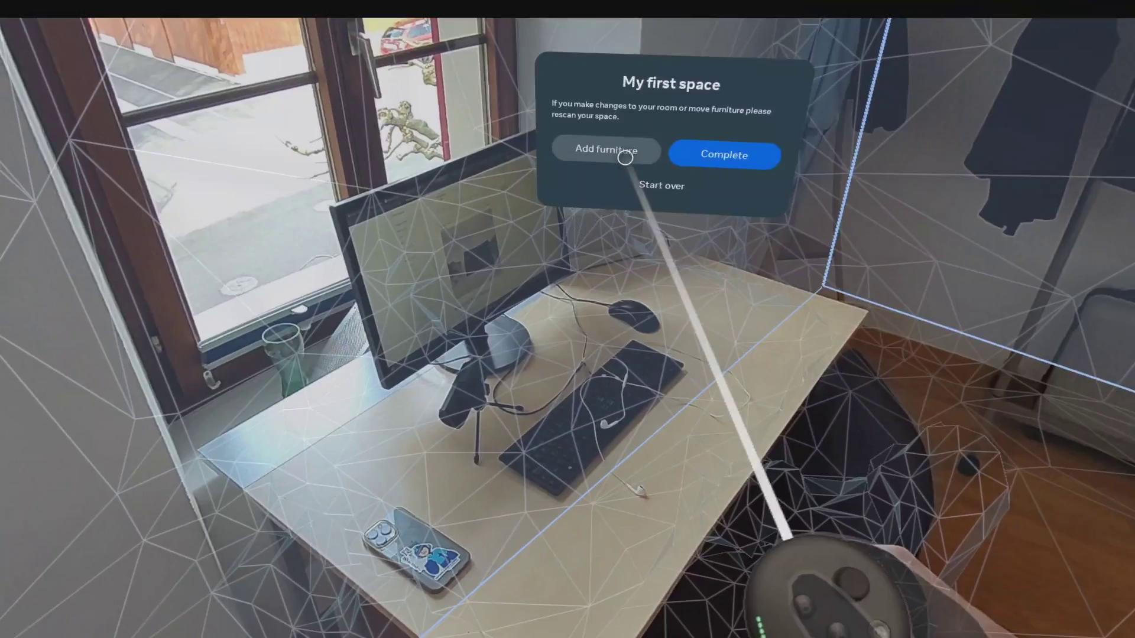
# - Add more furniture, confirming the bed and nightstand outlines
pyautogui.click(590, 152)
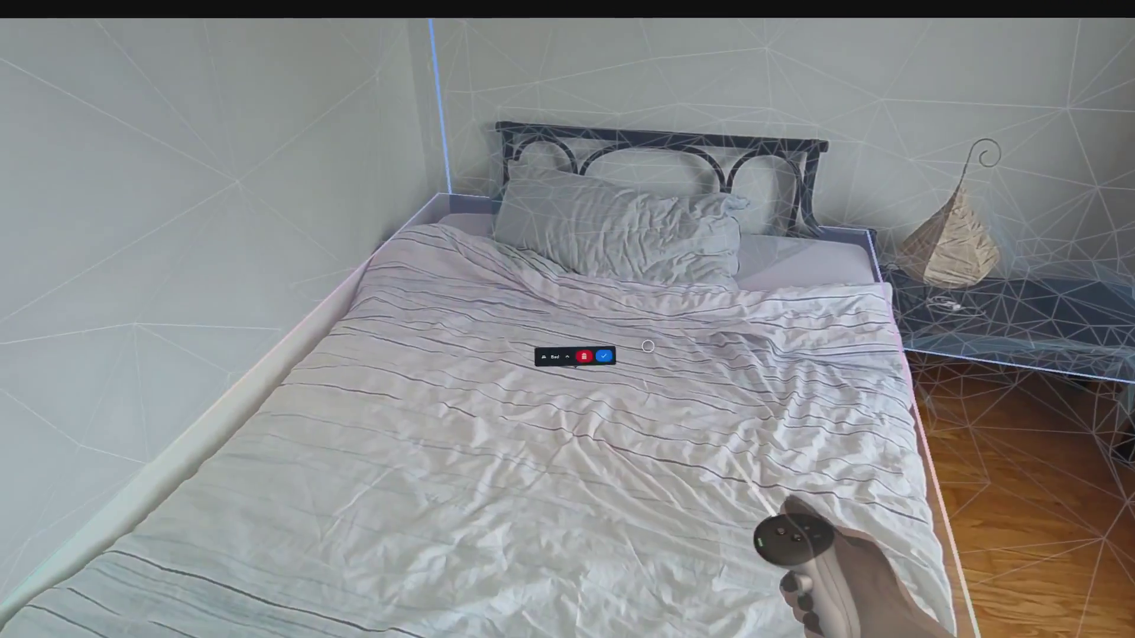
pyautogui.click(707, 351)
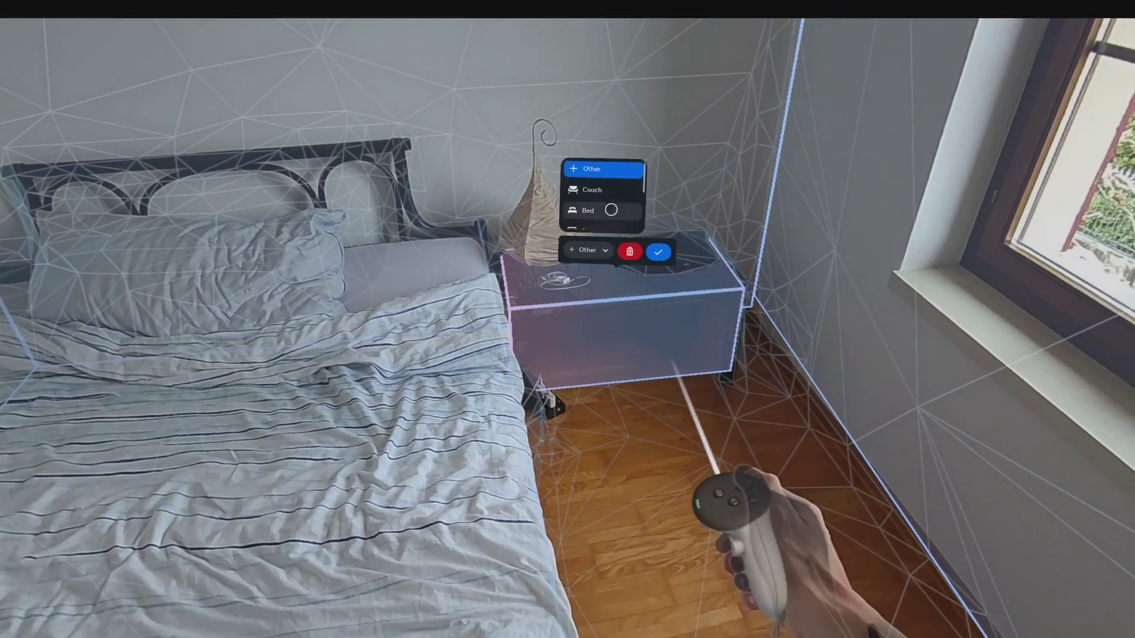
pyautogui.click(591, 168)
pyautogui.click(658, 253)
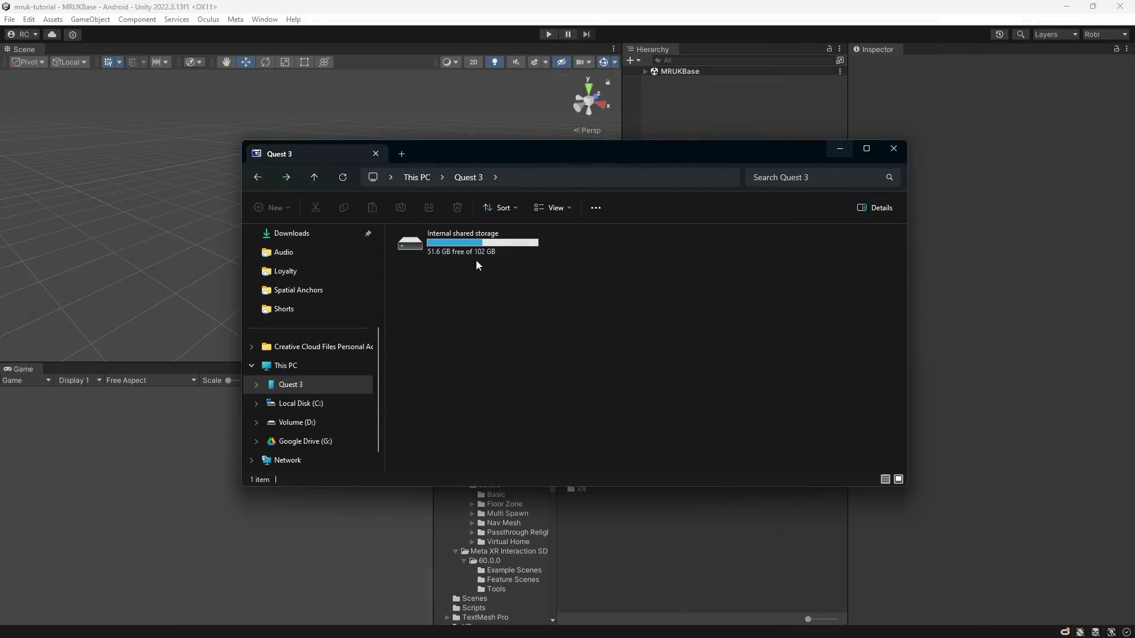
# - Copy scene_anchors_empty_room.json from the Quest 3's internal shared storage into D:\BlackWhaleStudio
pyautogui.doubleClick(474, 246)
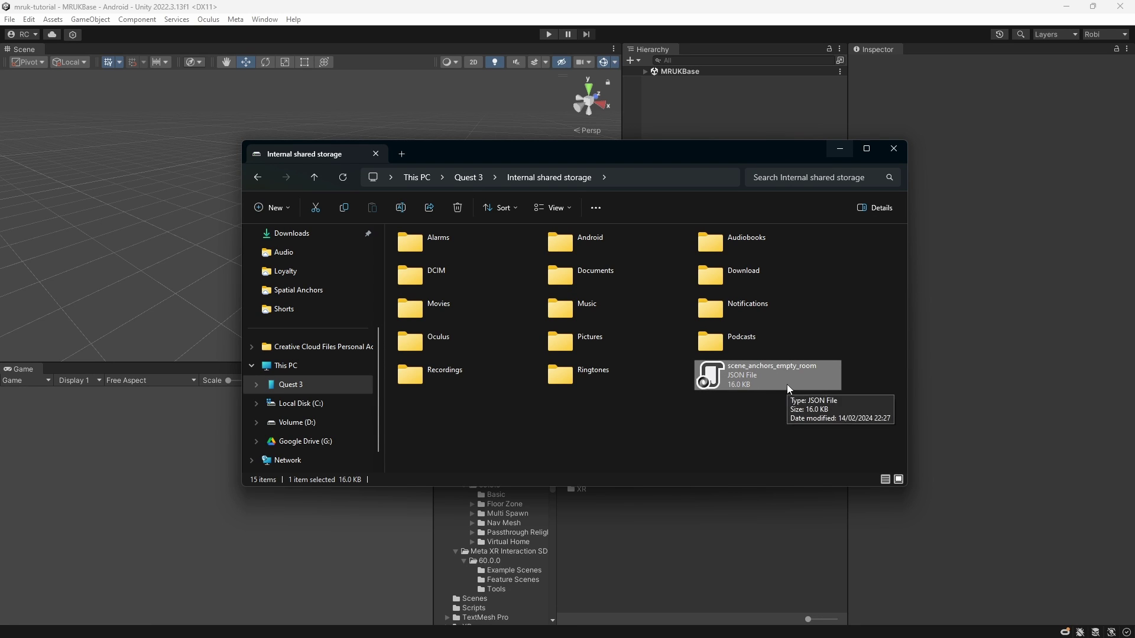
pyautogui.hotkey('ctrl', 'c')
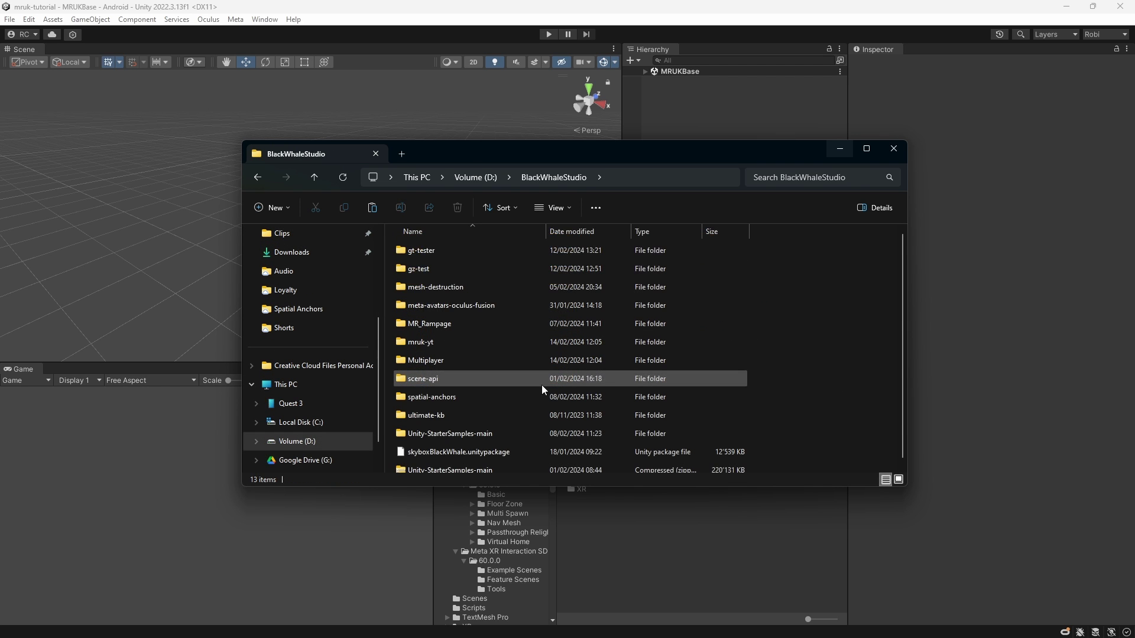
pyautogui.hotkey('ctrl', 'v')
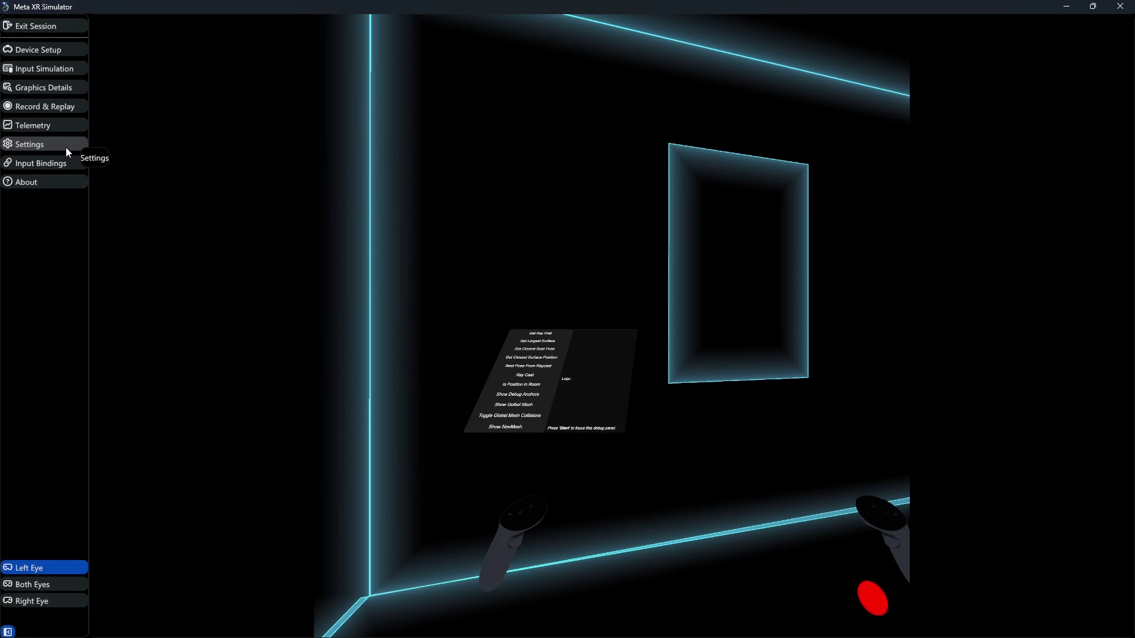
# - Enable Local Scene (JSON) and load D:\BlackWhaleStudio\scene_anchors_empty_room.json in the simulator settings
pyautogui.click(66, 146)
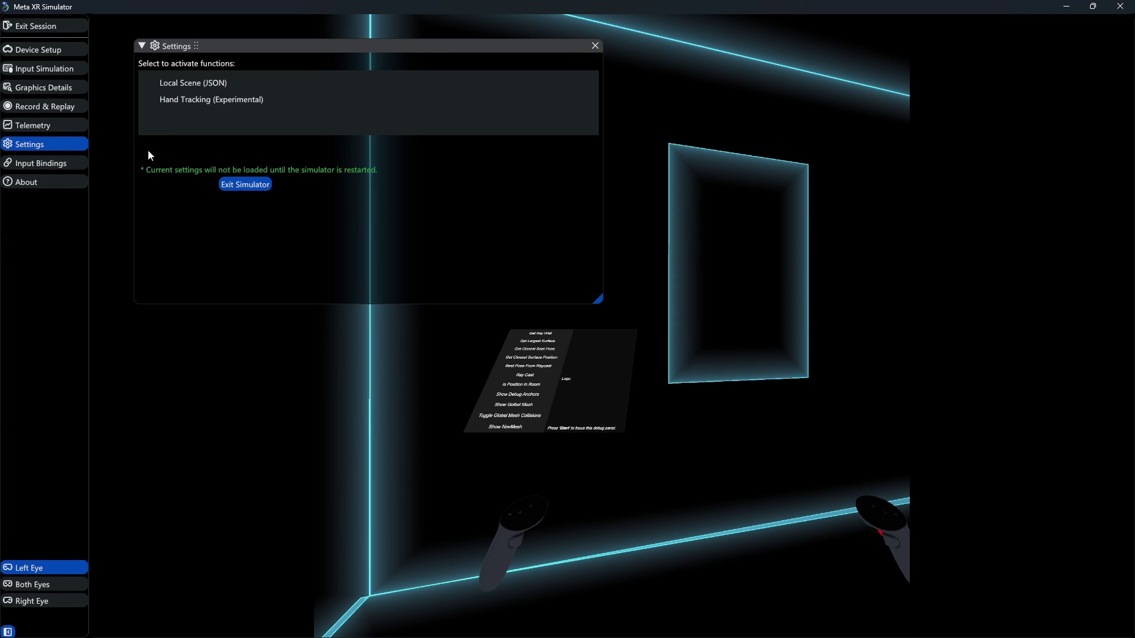
pyautogui.click(151, 84)
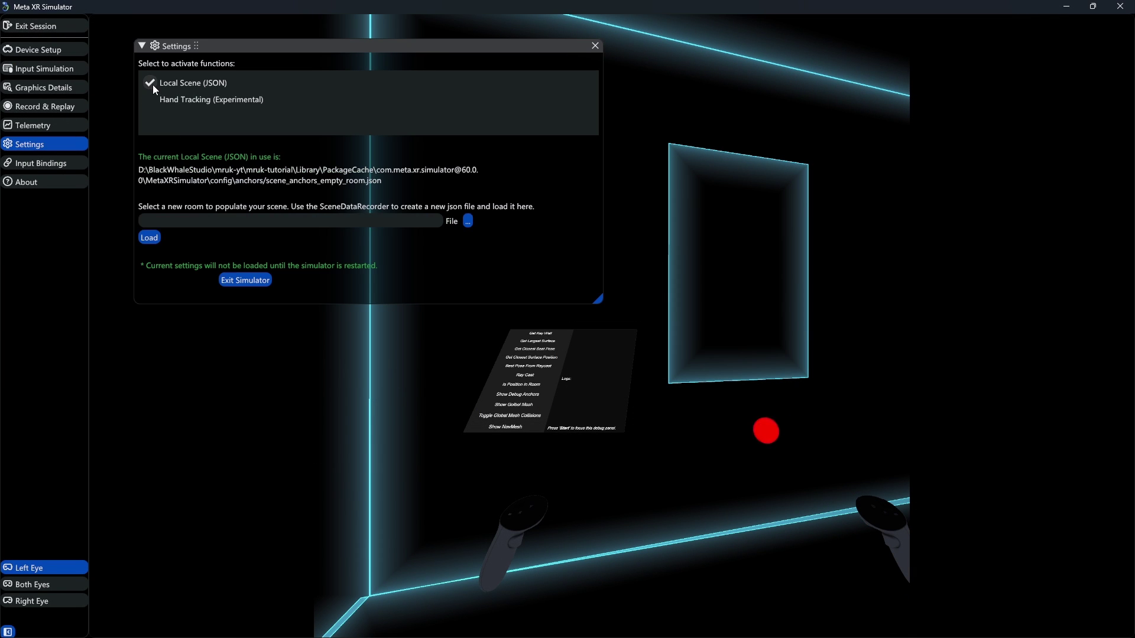
pyautogui.click(468, 221)
pyautogui.scroll(1, 286, 198)
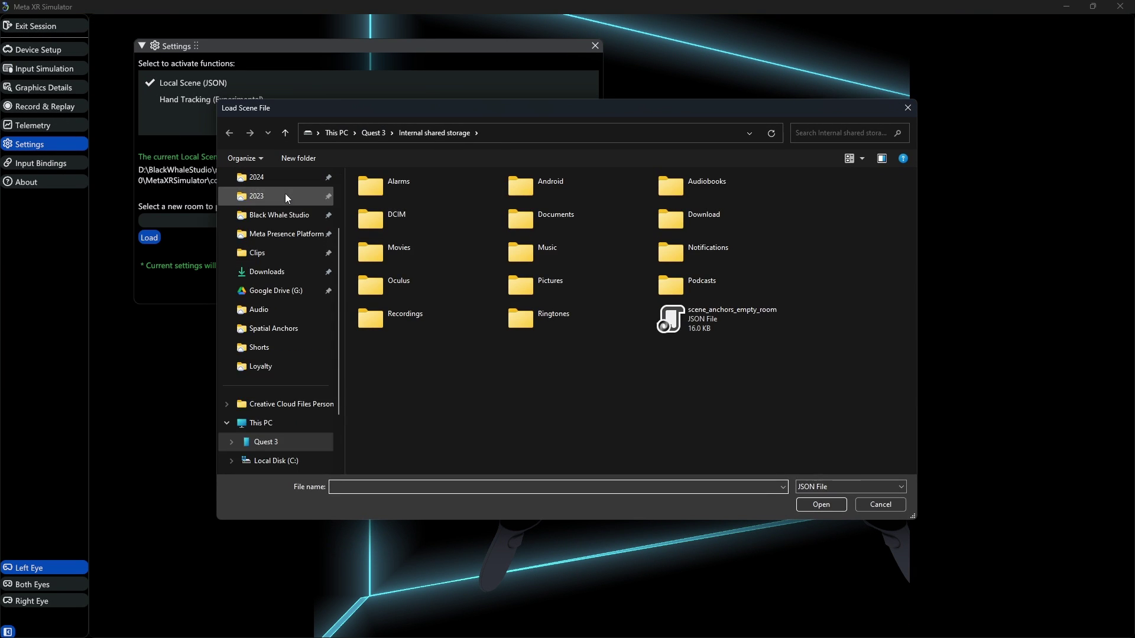
pyautogui.click(285, 217)
pyautogui.scroll(1, 286, 220)
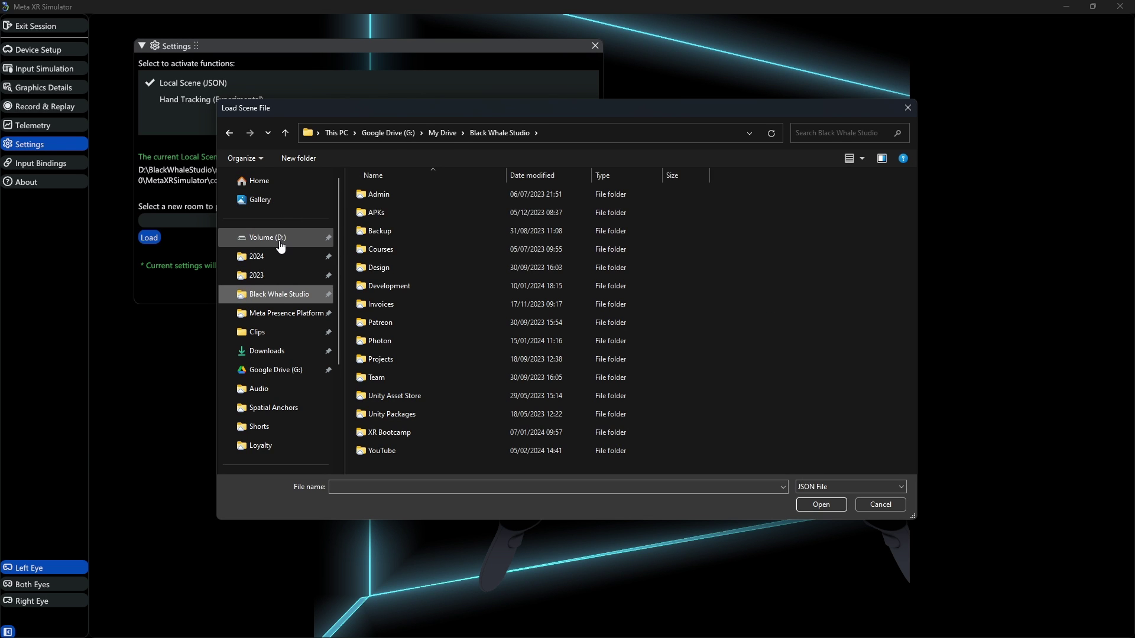
pyautogui.click(280, 242)
pyautogui.doubleClick(406, 193)
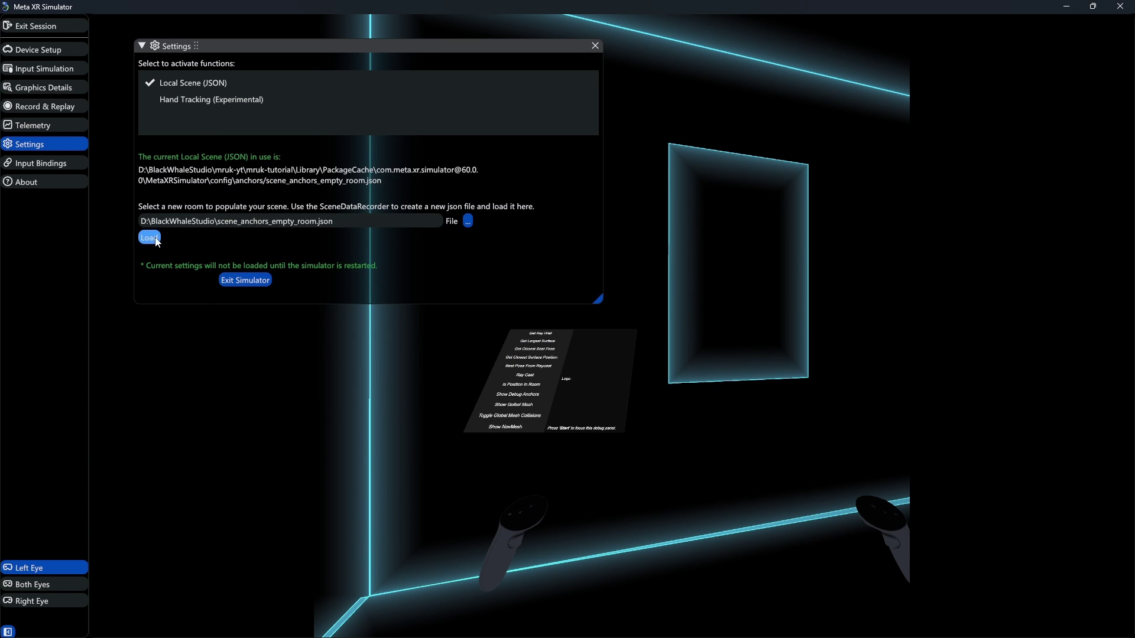
pyautogui.click(156, 239)
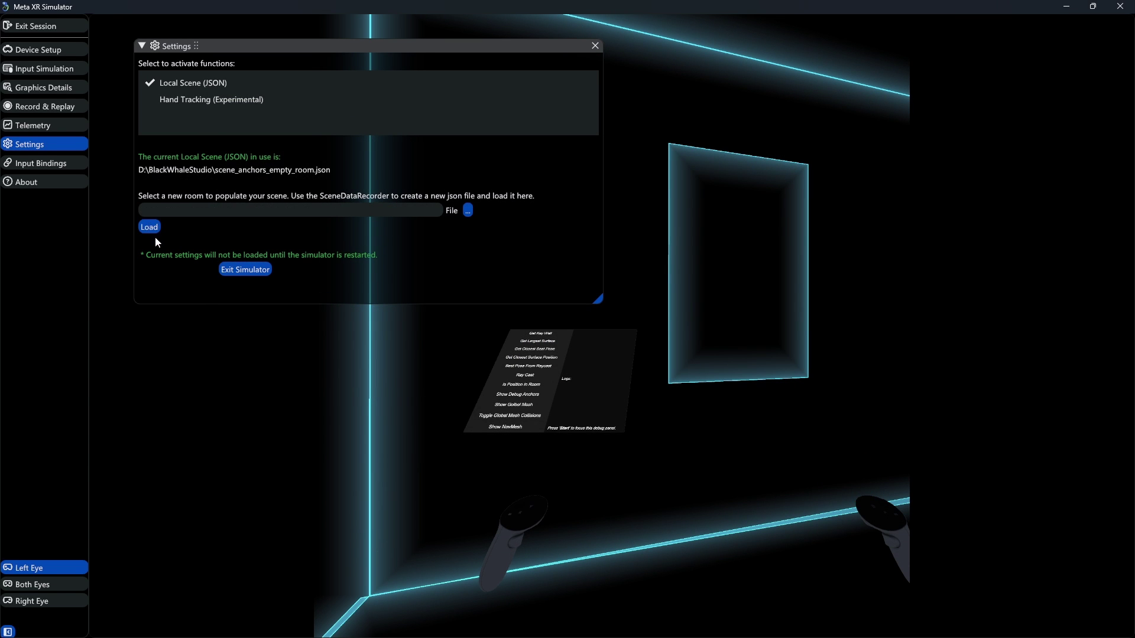
# - Exit and relaunch the simulator, then look around the furnished room toward the far wall
pyautogui.click(263, 271)
pyautogui.click(548, 33)
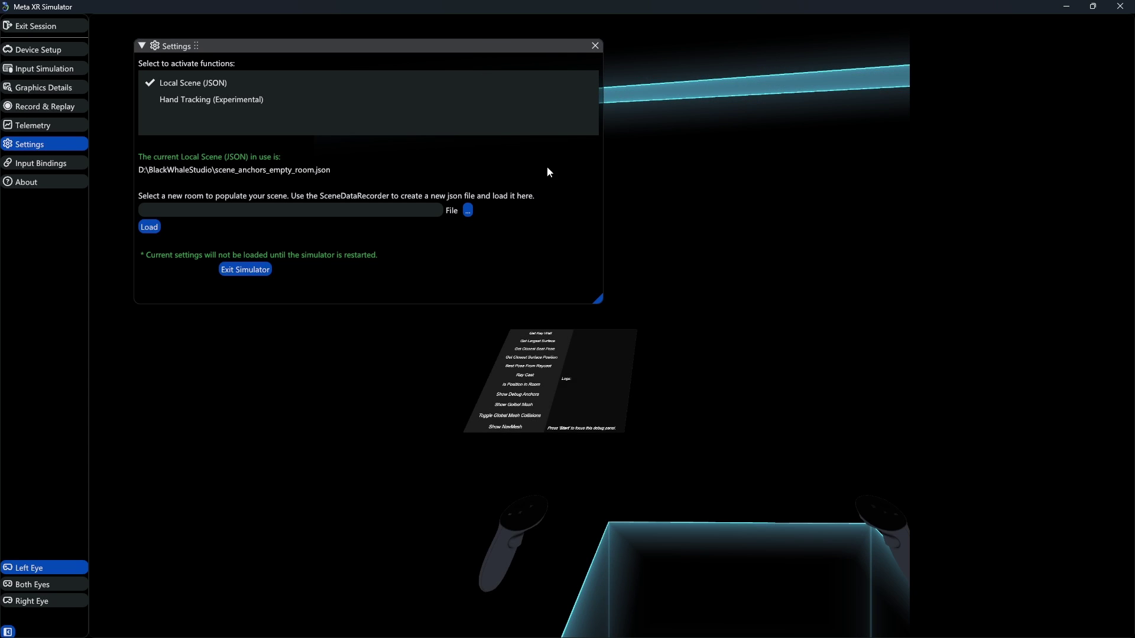
pyautogui.moveTo(813, 412); pyautogui.dragTo(511, 169, button='right')
pyautogui.click(595, 46)
pyautogui.moveTo(595, 53); pyautogui.dragTo(719, 223, button='right')
# - Duplicate the room JSON, rename the copy scene_anchors_empty_room2, and open it in Visual Studio
pyautogui.hotkey('ctrl', 'c')
pyautogui.hotkey('ctrl', 'v')
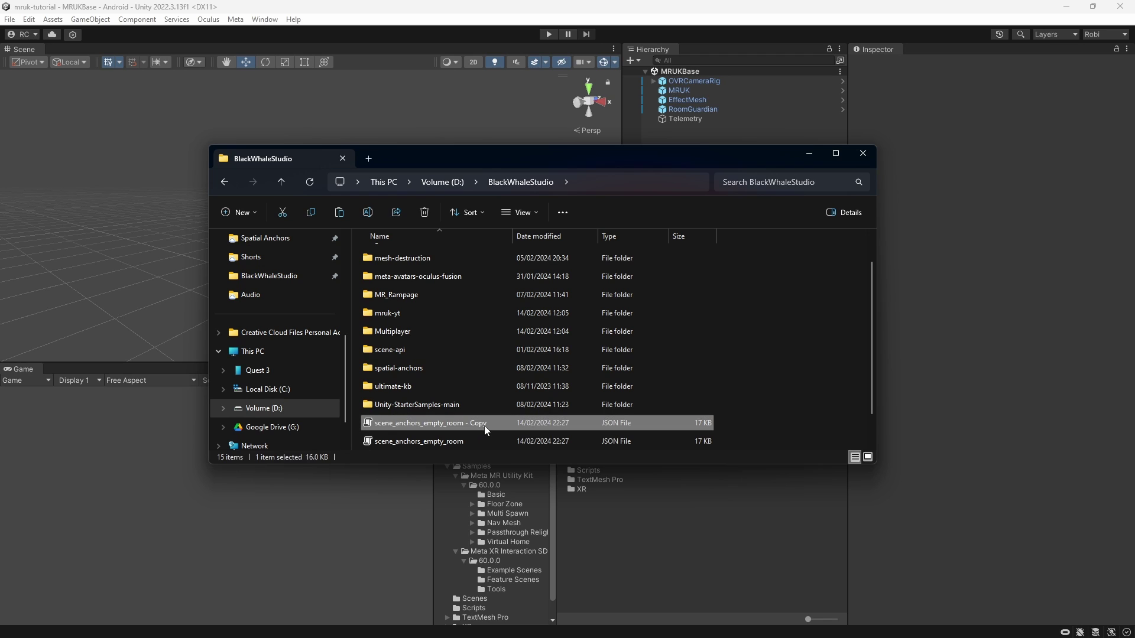
pyautogui.click(485, 424)
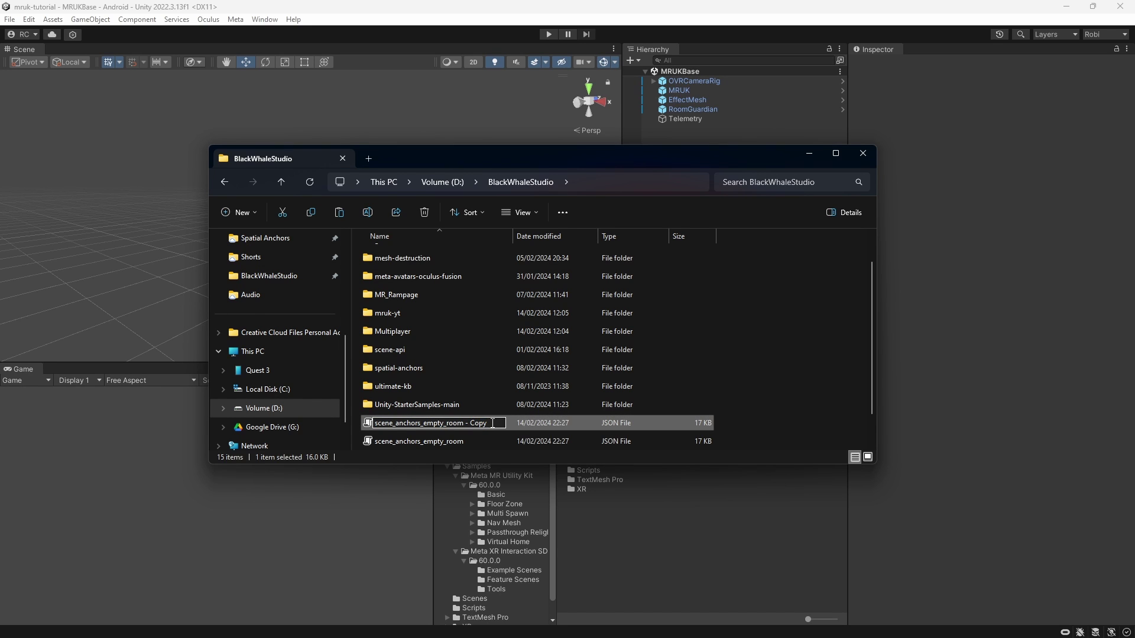
pyautogui.press('BackSpace')
pyautogui.press('BackSpace')
pyautogui.press('BackSpace')
pyautogui.press('BackSpace')
pyautogui.press('BackSpace')
pyautogui.write('2')
pyautogui.press('Return')
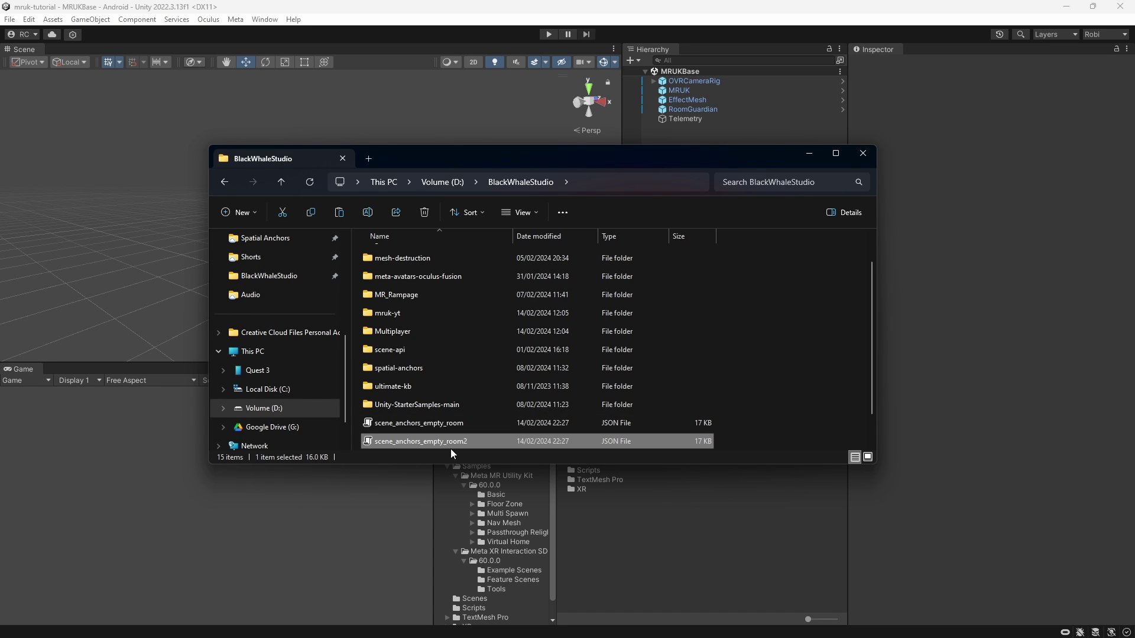
pyautogui.doubleClick(448, 443)
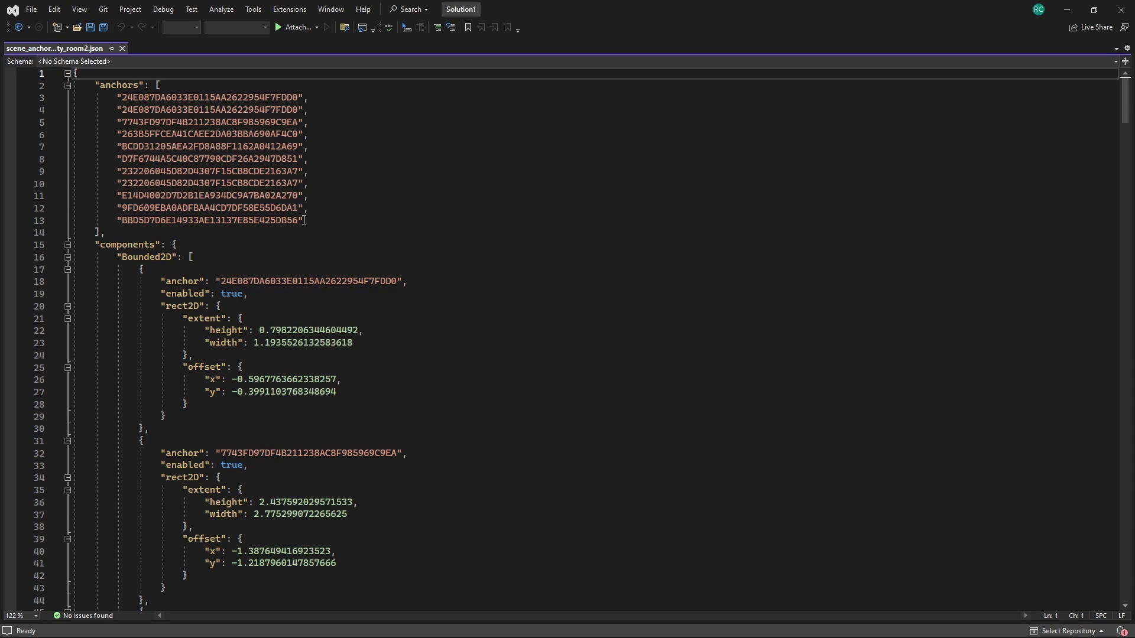
# - Append anchor ID BBD5D7D6E14933AE13137E85E425D123 after the last anchor, reformat the JSON, and save
pyautogui.moveTo(304, 220); pyautogui.dragTo(123, 220)
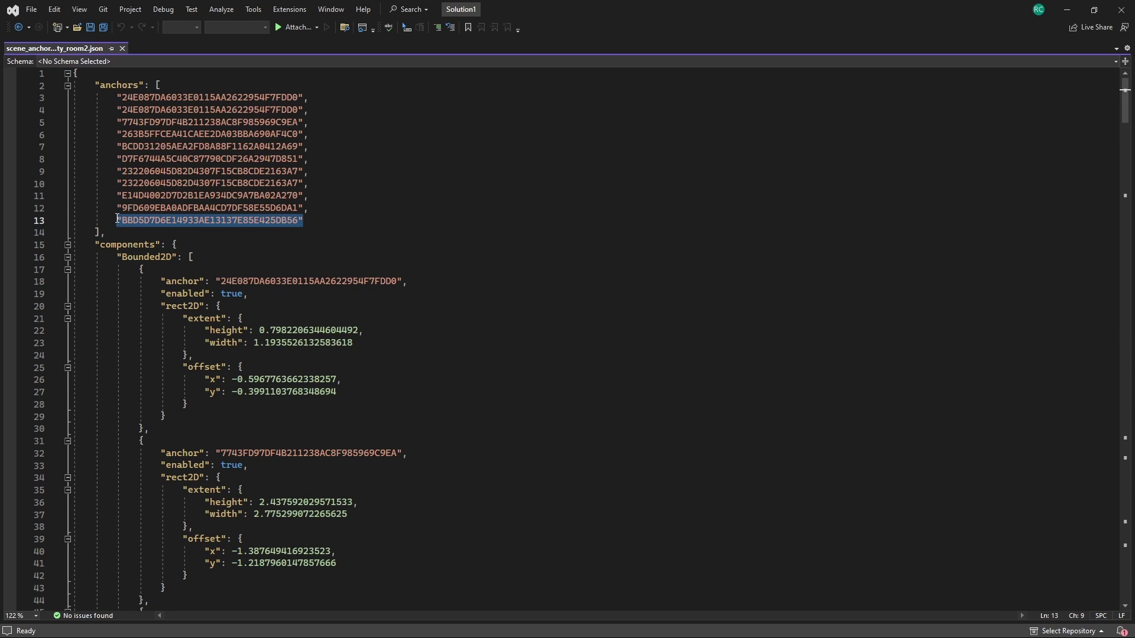
pyautogui.click(304, 225)
pyautogui.write(',')
pyautogui.press('Return')
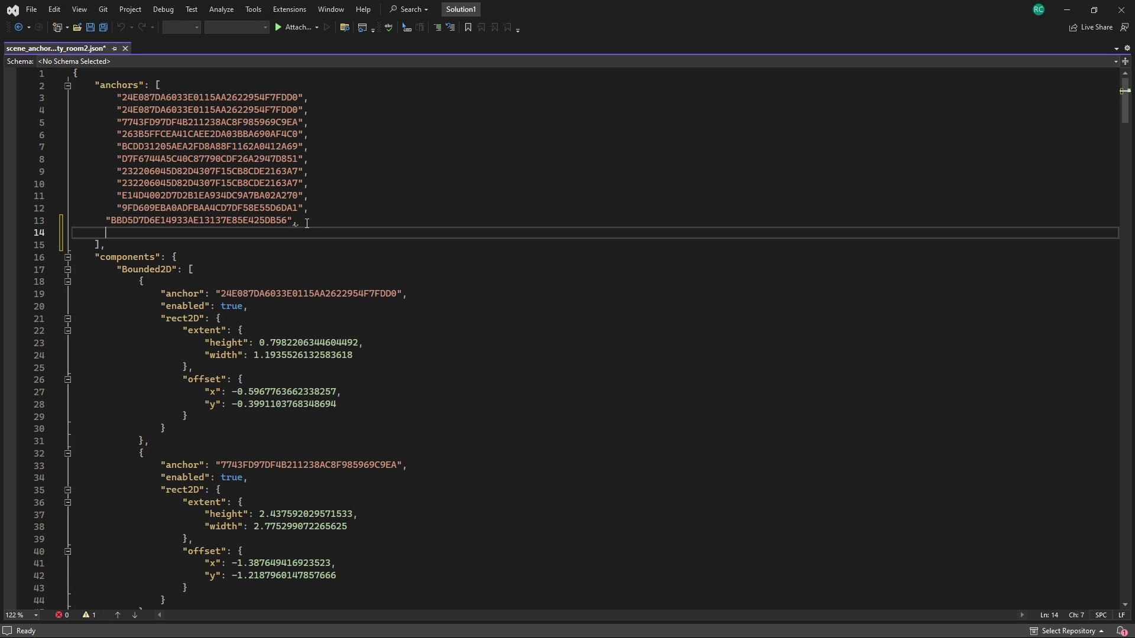
pyautogui.hotkey('ctrl', 'k')
pyautogui.hotkey('ctrl', 'd')
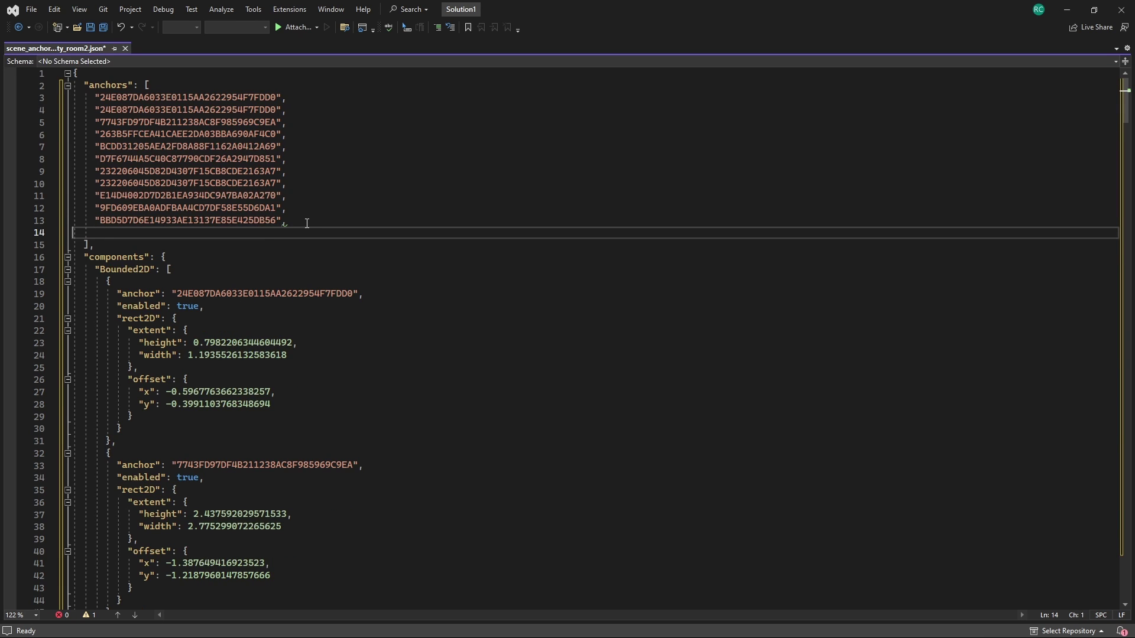
pyautogui.hotkey('ctrl', 'v')
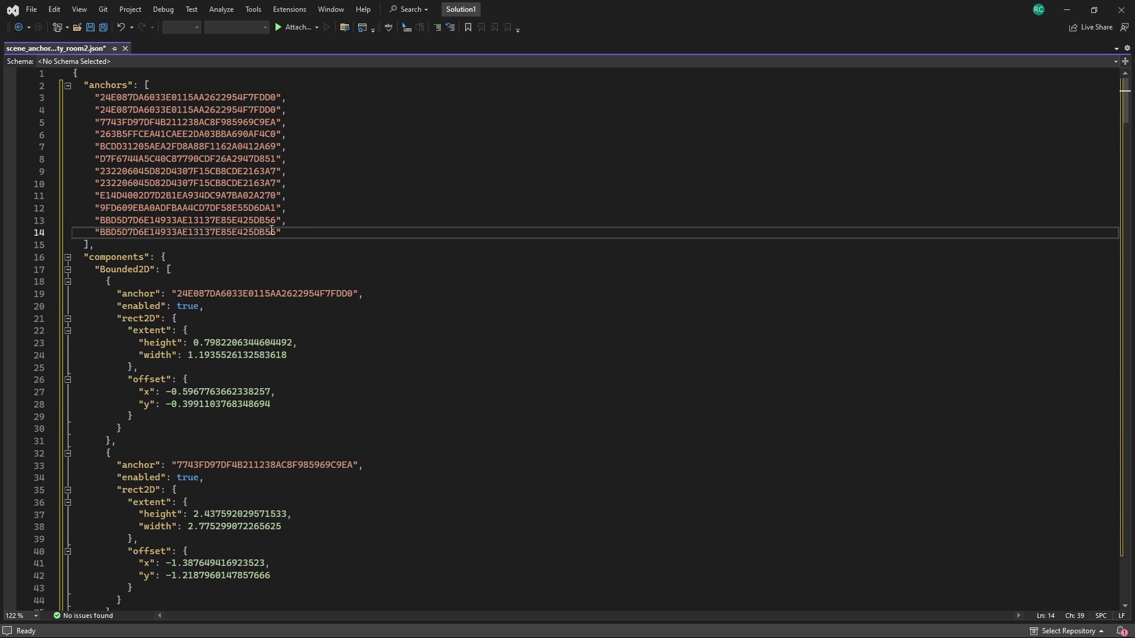
pyautogui.press('BackSpace')
pyautogui.press('BackSpace')
pyautogui.press('BackSpace')
pyautogui.write('123')
pyautogui.hotkey('ctrl', 's')
# - Scroll down to inspect the Bounded2D section
pyautogui.scroll(-1, 236, 234)
pyautogui.doubleClick(125, 232)
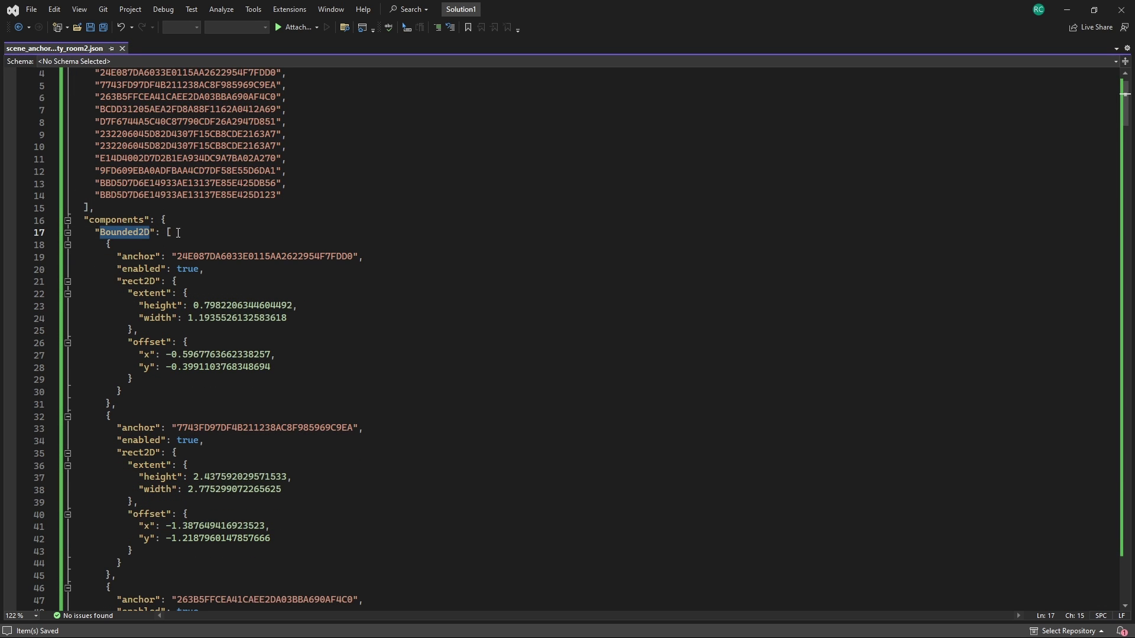
pyautogui.click(190, 234)
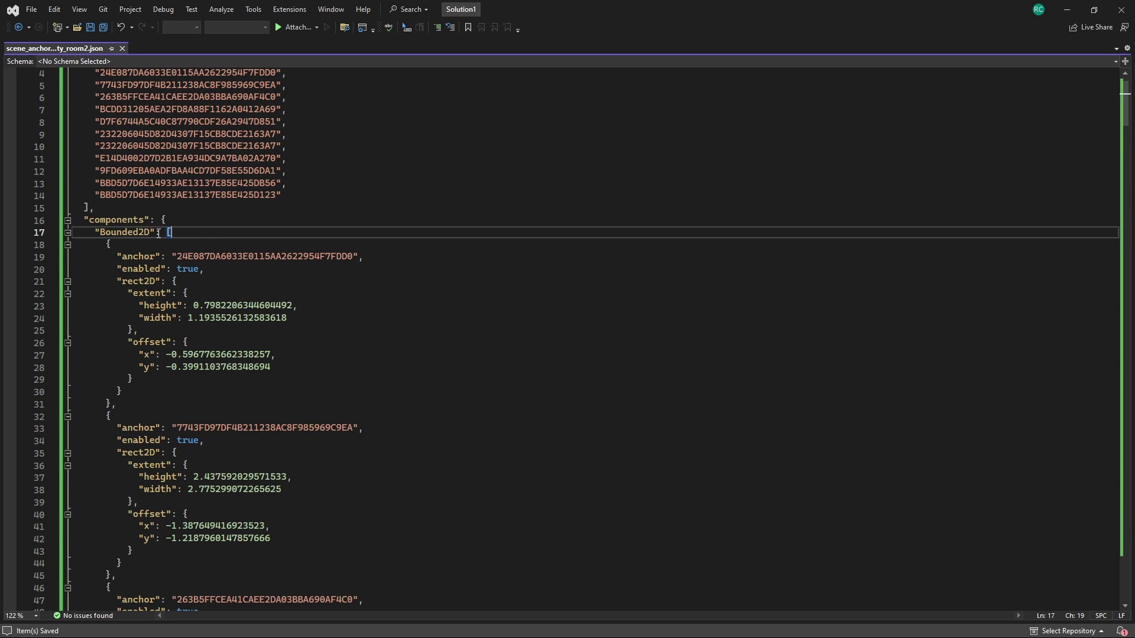
# - Find the first Bounded3D object, paste a copy below it, and swap in the new anchor ID
pyautogui.hotkey('ctrl', 'f')
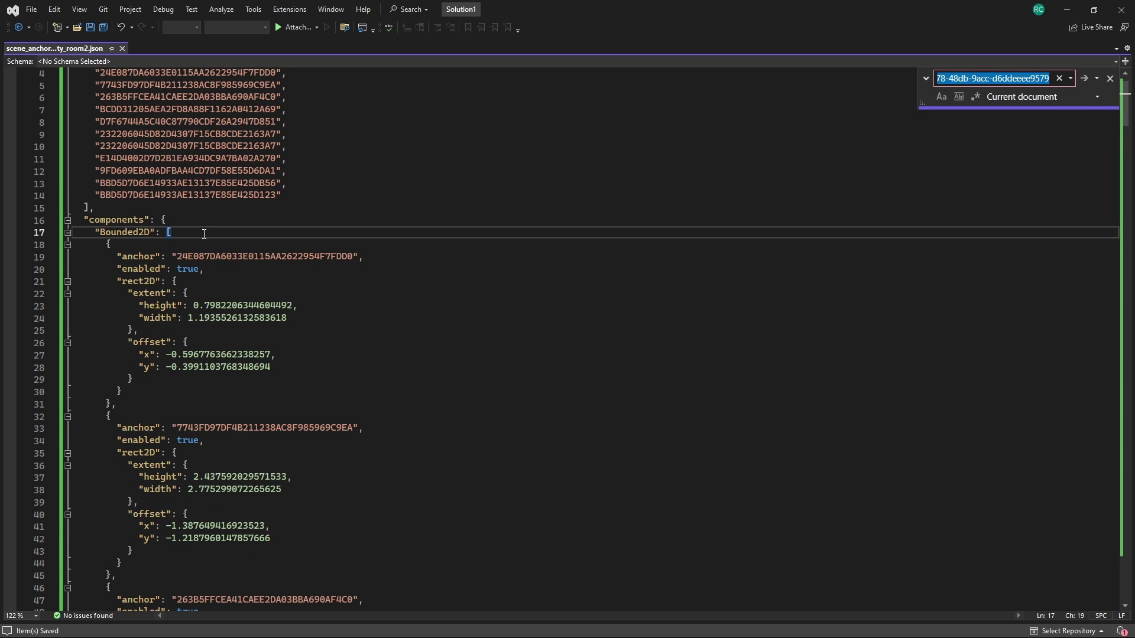
pyautogui.write('bounded3d')
pyautogui.scroll(-3, 164, 293)
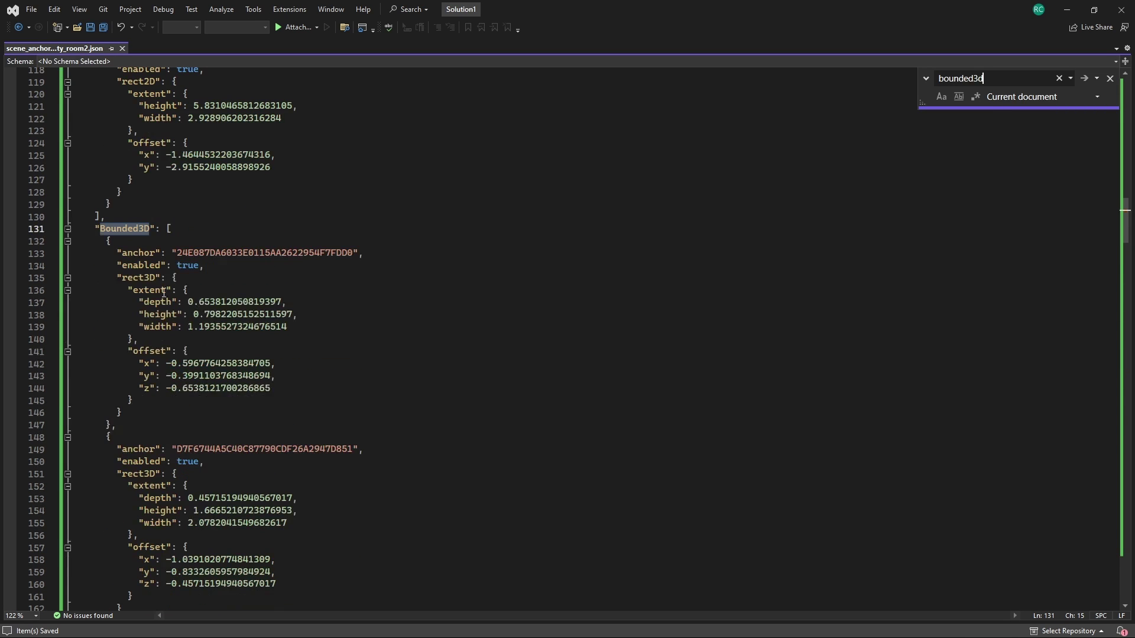
pyautogui.moveTo(135, 424); pyautogui.dragTo(107, 241)
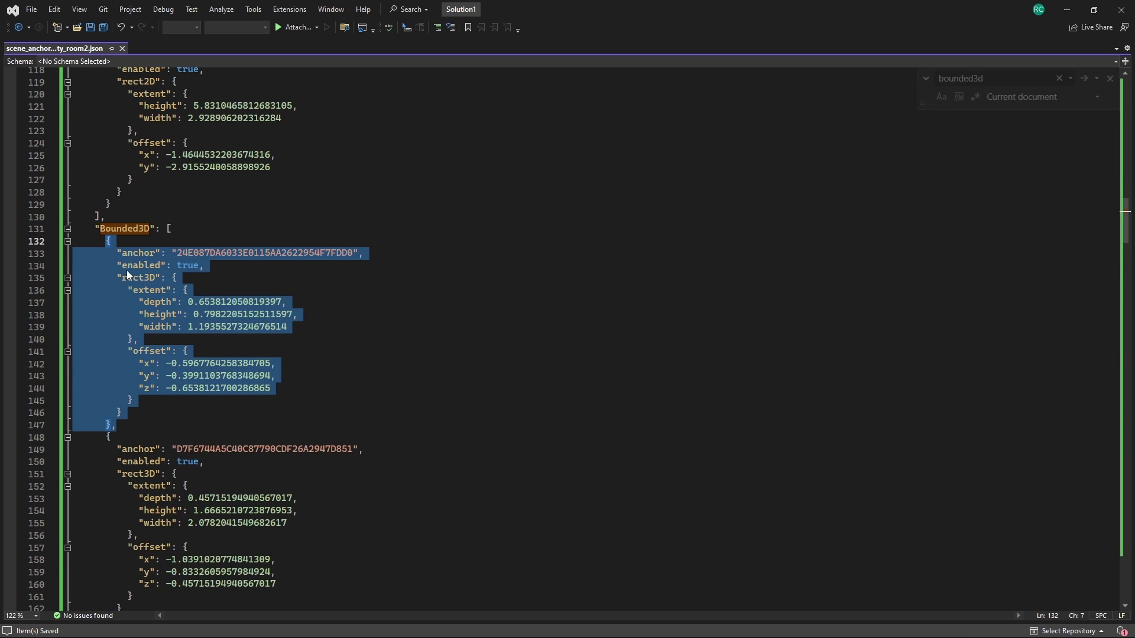
pyautogui.hotkey('ctrl', 'c')
pyautogui.click(144, 433)
pyautogui.press('Return')
pyautogui.hotkey('ctrl', 'v')
pyautogui.scroll(-5, 143, 433)
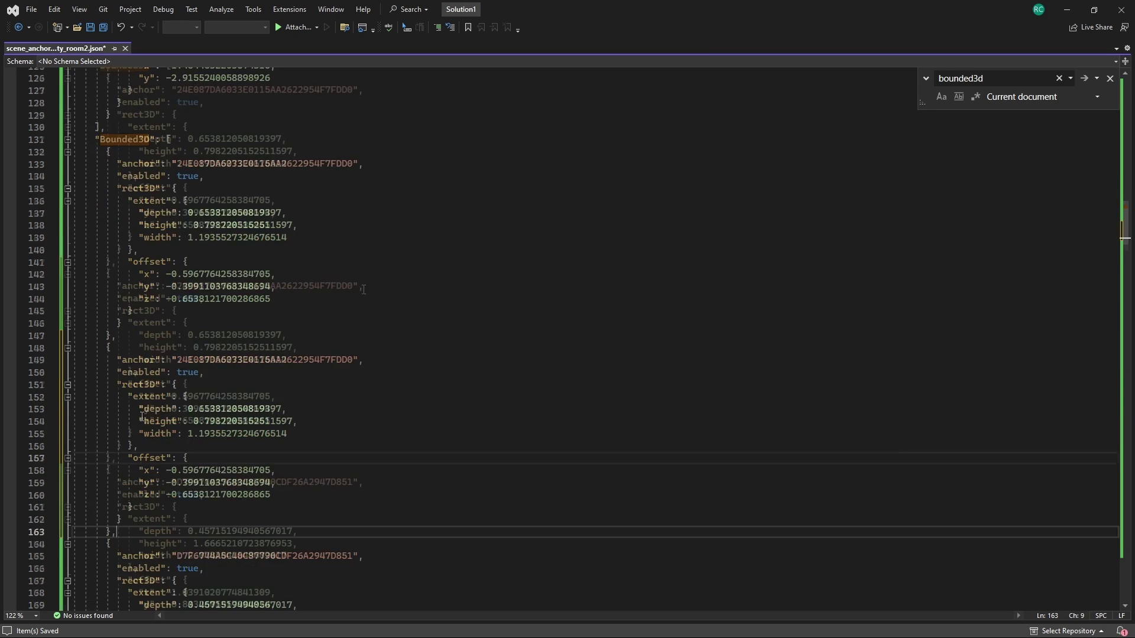
pyautogui.moveTo(357, 286); pyautogui.dragTo(178, 286)
pyautogui.hotkey('ctrl', 'v')
pyautogui.press('Down')
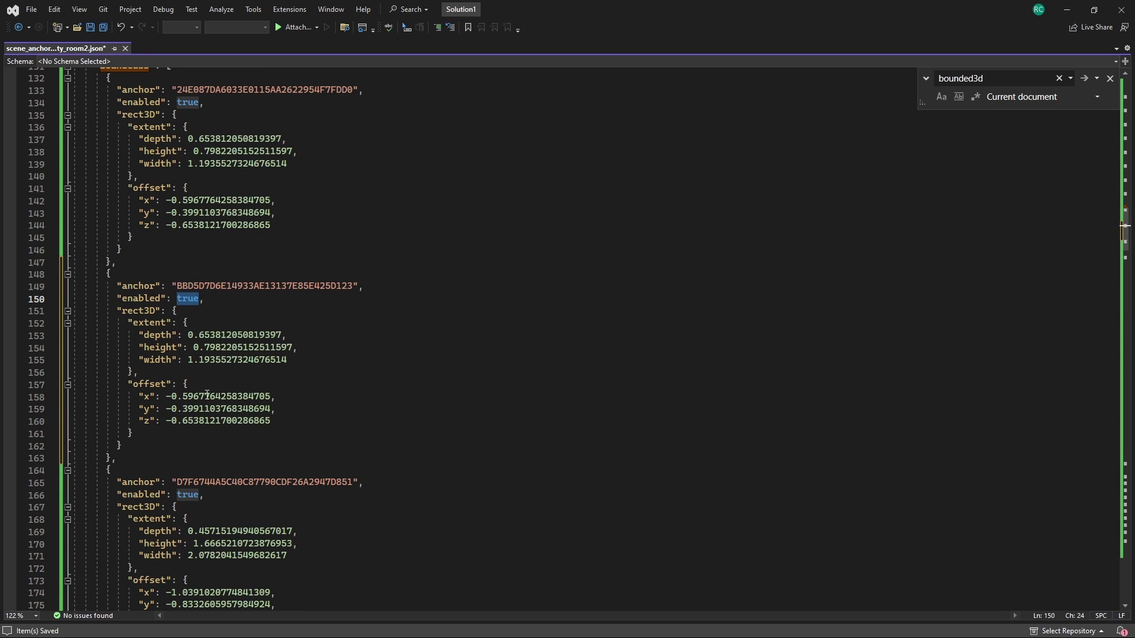
# - Change the copy's extent to height 0.2, depth 0.8 and width 1.0, and select offset y
pyautogui.click(209, 340)
pyautogui.moveTo(204, 347); pyautogui.dragTo(293, 346)
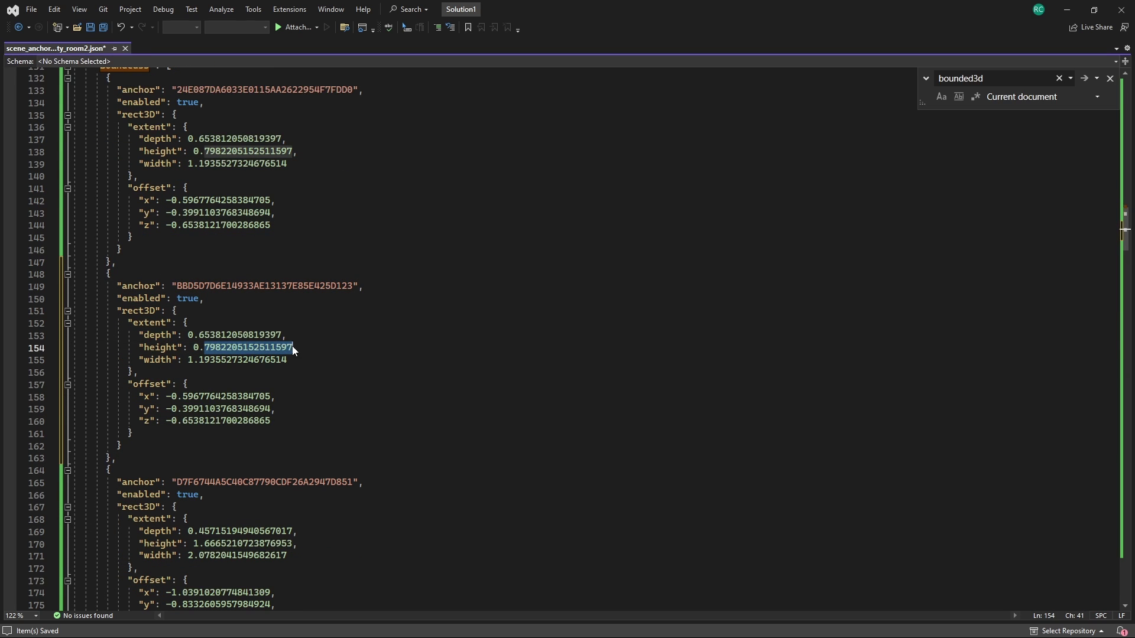
pyautogui.write('2,')
pyautogui.moveTo(200, 335); pyautogui.dragTo(281, 335)
pyautogui.write('8,')
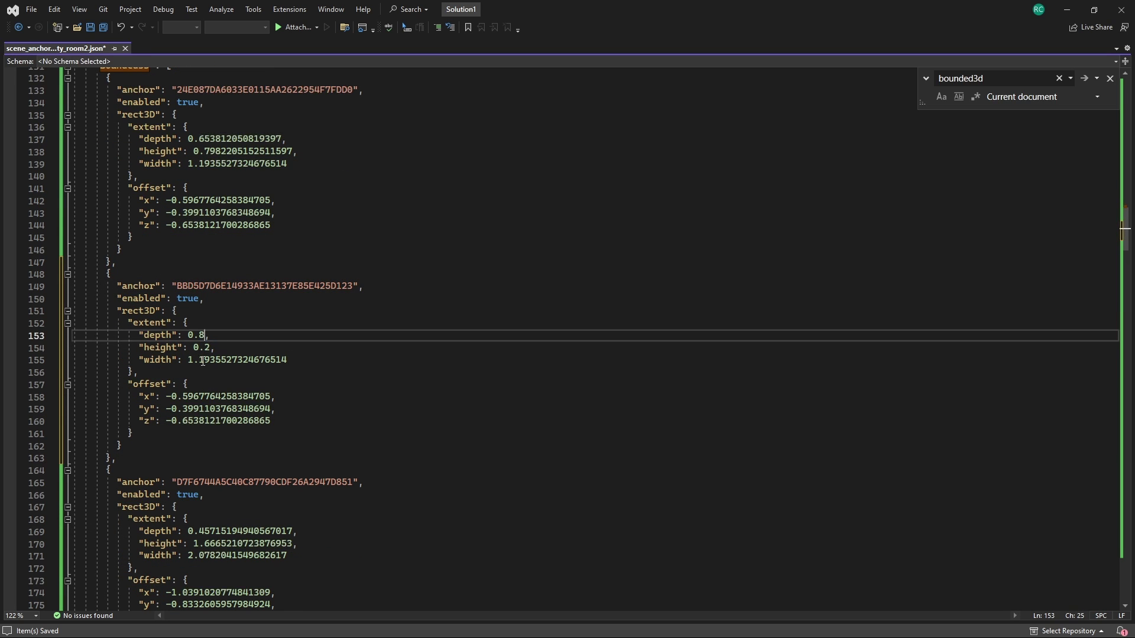
pyautogui.moveTo(200, 360); pyautogui.dragTo(288, 359)
pyautogui.write('0')
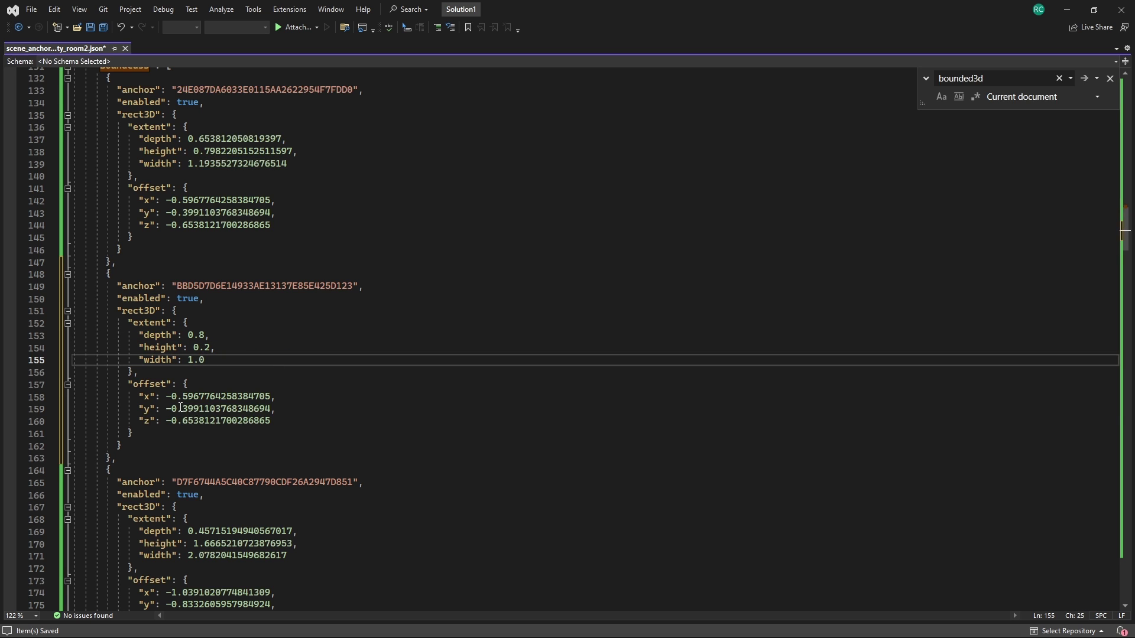
pyautogui.moveTo(181, 408)
pyautogui.mouseDown()
pyautogui.moveTo(272, 409)
pyautogui.moveTo(183, 396)
pyautogui.mouseUp()
# - Finish the new Bounded3D offset values, with y at -0.5, and save the file
pyautogui.write('5,')
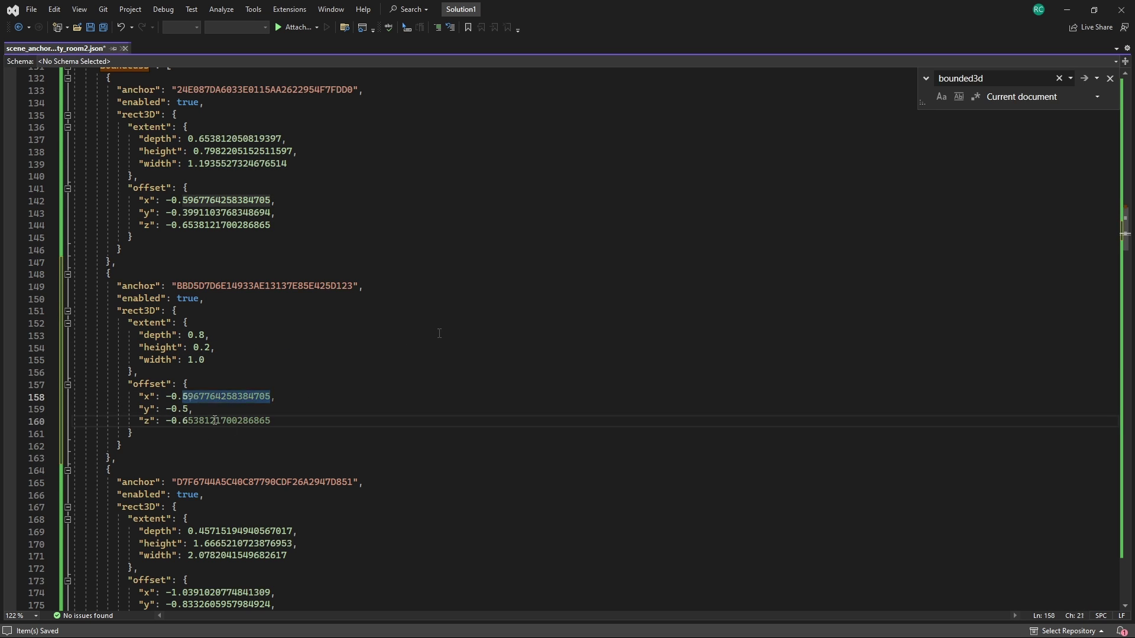
pyautogui.write('5')
pyautogui.doubleClick(215, 420)
pyautogui.write('5')
pyautogui.hotkey('ctrl', 's')
# - Find the first Locatable object, paste a copy below it with a new anchor ID, and save
pyautogui.hotkey('ctrl', 'f')
pyautogui.write('locata')
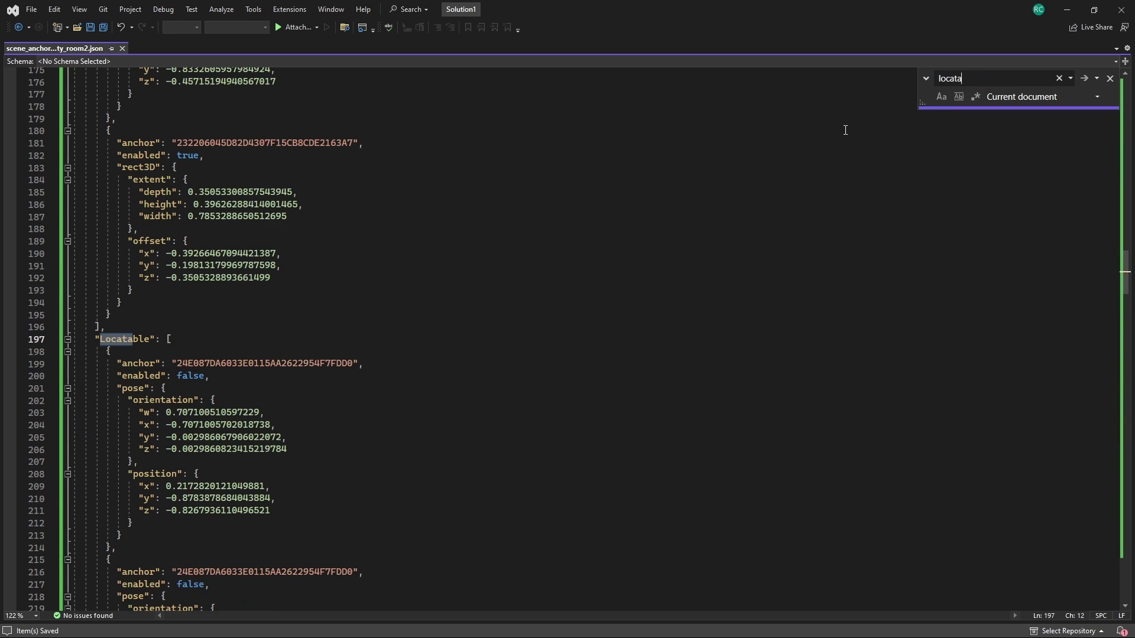
pyautogui.scroll(-2, 222, 366)
pyautogui.moveTo(16, 476); pyautogui.dragTo(16, 284)
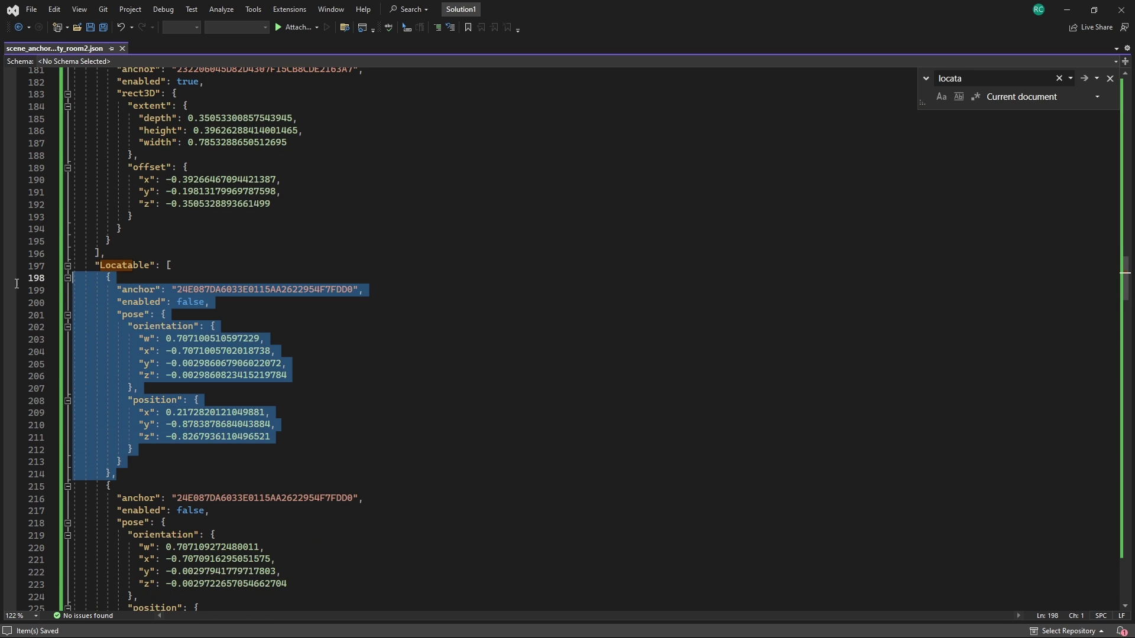
pyautogui.hotkey('ctrl', 'c')
pyautogui.click(119, 478)
pyautogui.press('Return')
pyautogui.hotkey('ctrl', 'v')
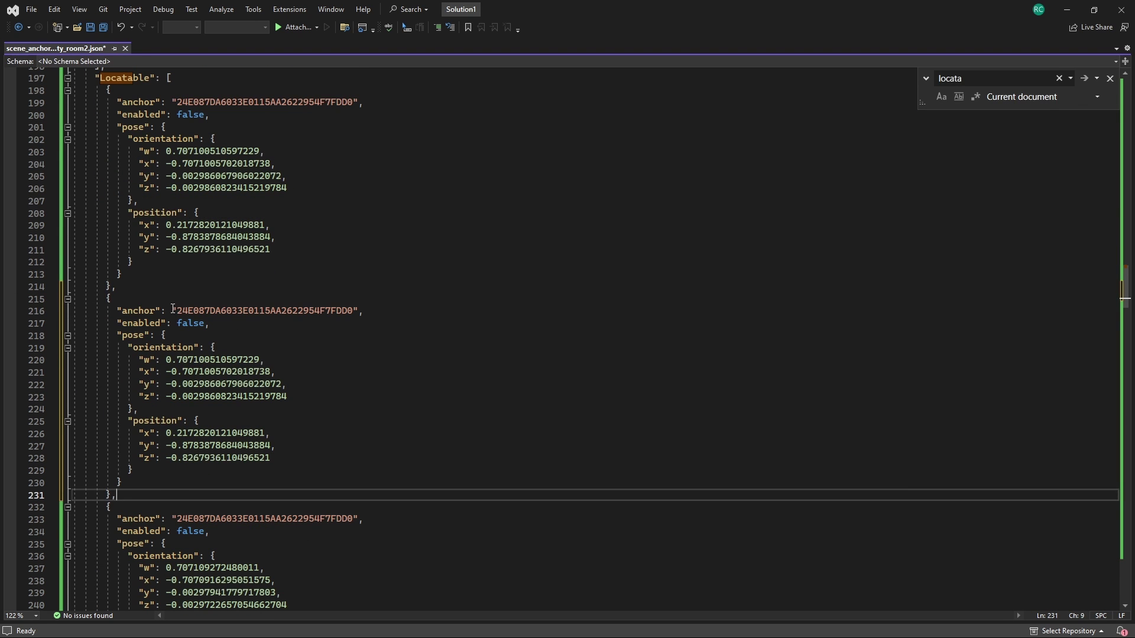
pyautogui.moveTo(174, 309); pyautogui.dragTo(360, 310)
pyautogui.hotkey('ctrl', 'v')
pyautogui.hotkey('ctrl', 's')
# - Review the RoomLayout entry's ceiling and wall anchor IDs
pyautogui.scroll(-20, 369, 314)
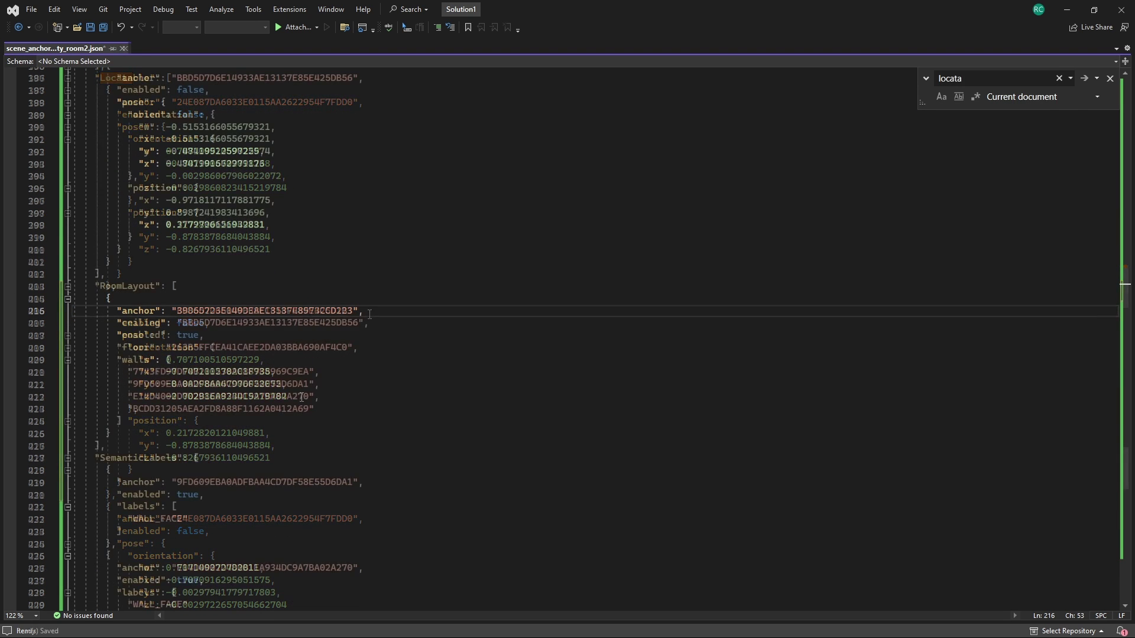
pyautogui.click(316, 408)
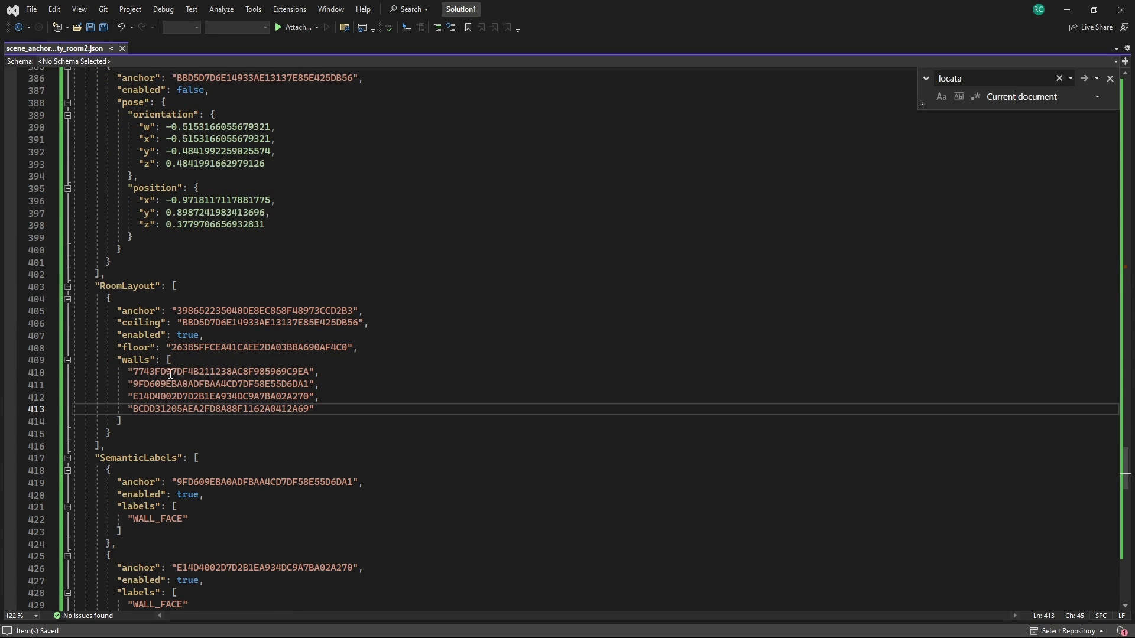
pyautogui.doubleClick(143, 287)
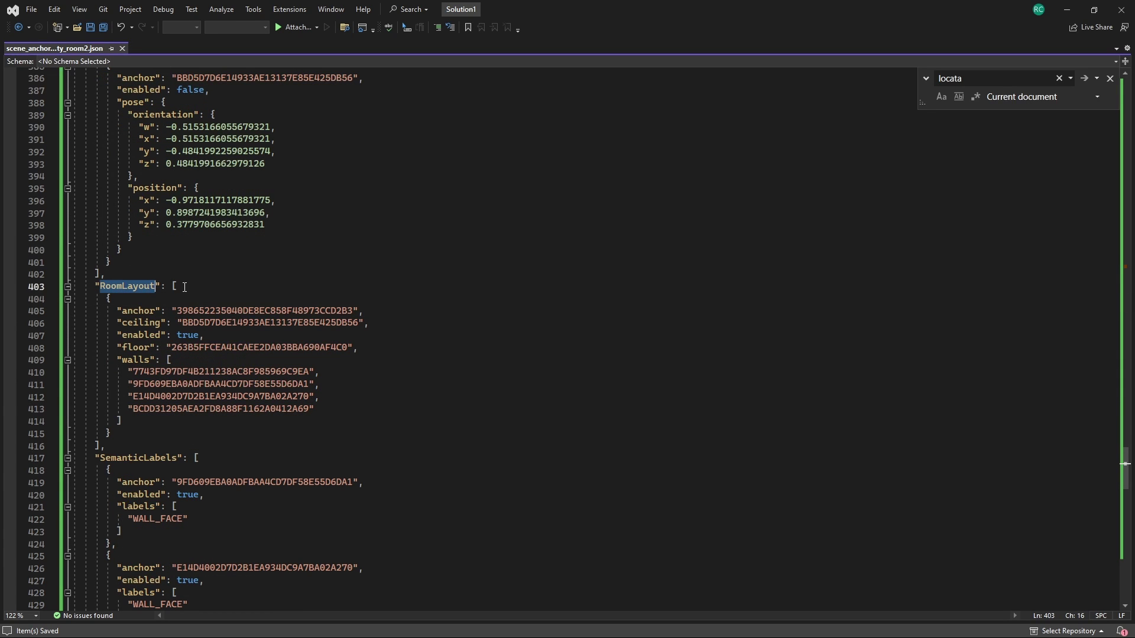
pyautogui.doubleClick(205, 322)
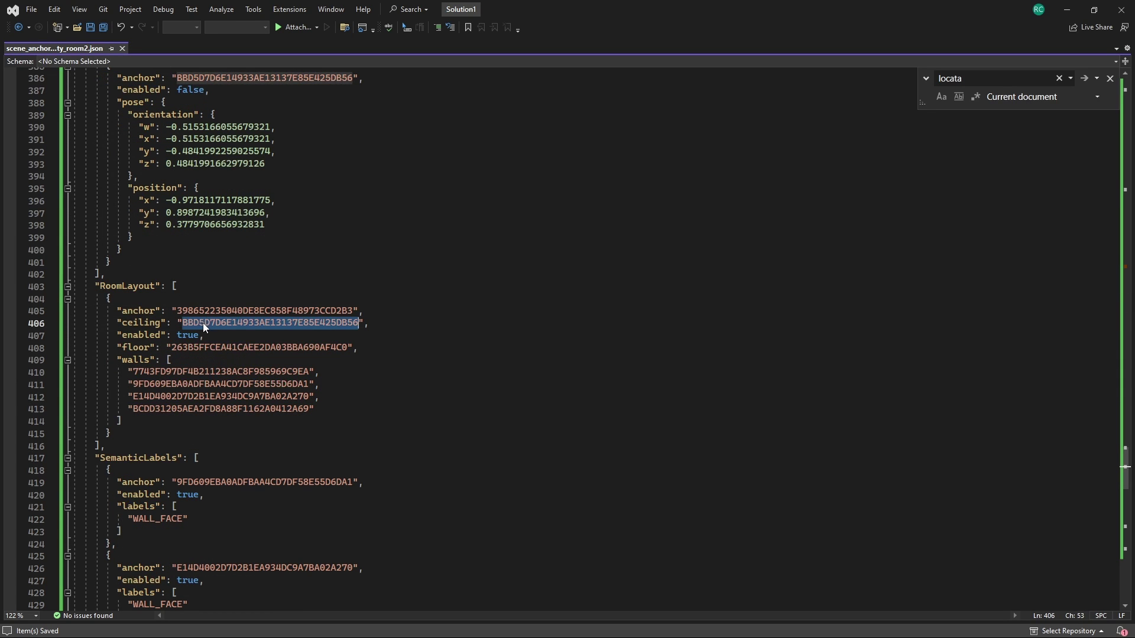
pyautogui.doubleClick(238, 373)
# - Duplicate the TABLE semantic label block with anchor BBD5D7D6E14933AE13137E85E425D123 and save
pyautogui.scroll(-2, 266, 388)
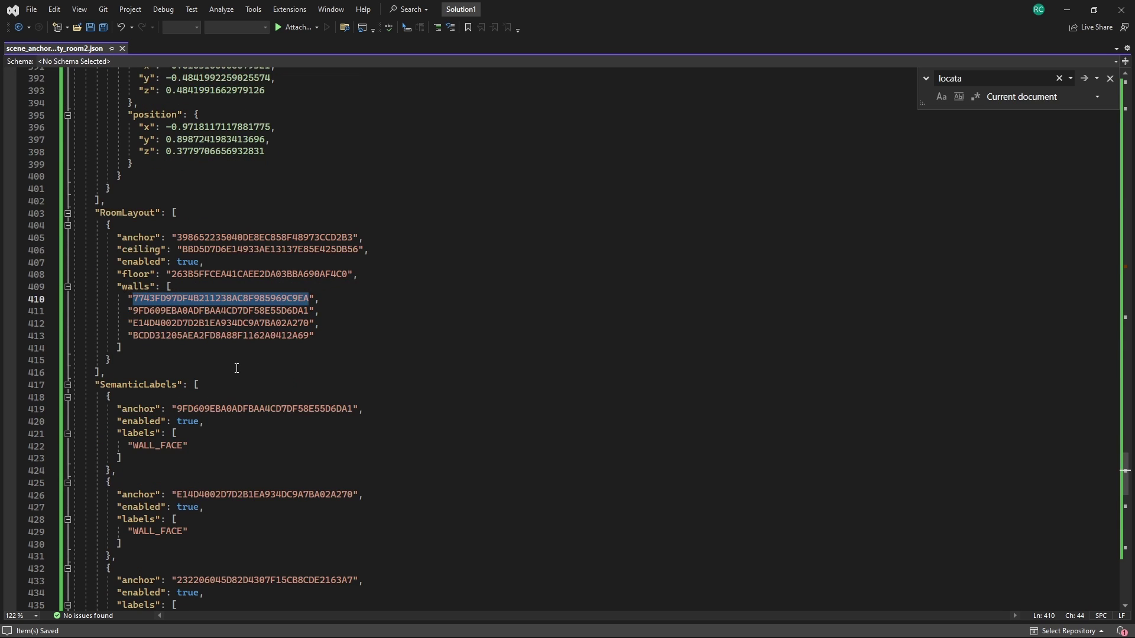
pyautogui.scroll(-4, 237, 368)
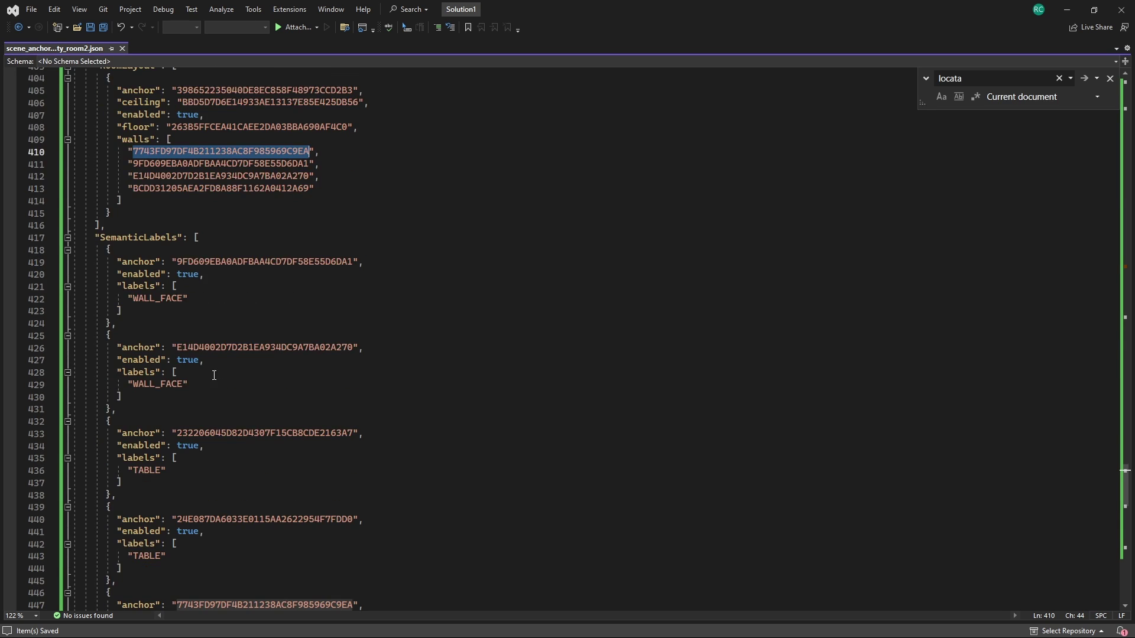
pyautogui.scroll(-1, 145, 448)
pyautogui.scroll(-1, 130, 460)
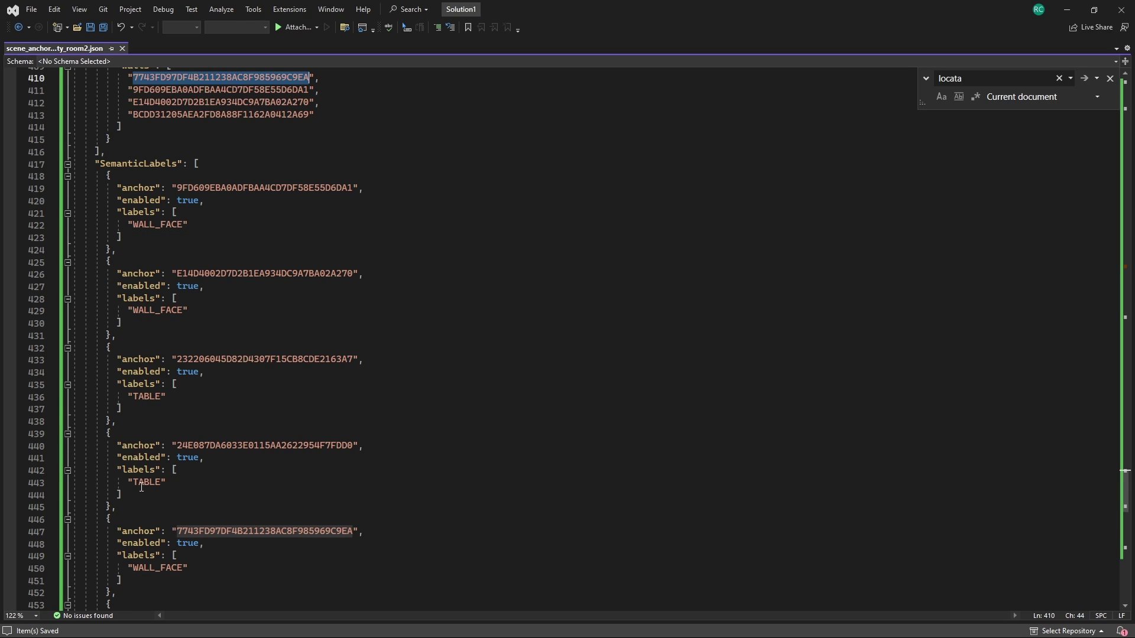
pyautogui.moveTo(118, 507); pyautogui.dragTo(110, 435)
pyautogui.click(143, 512)
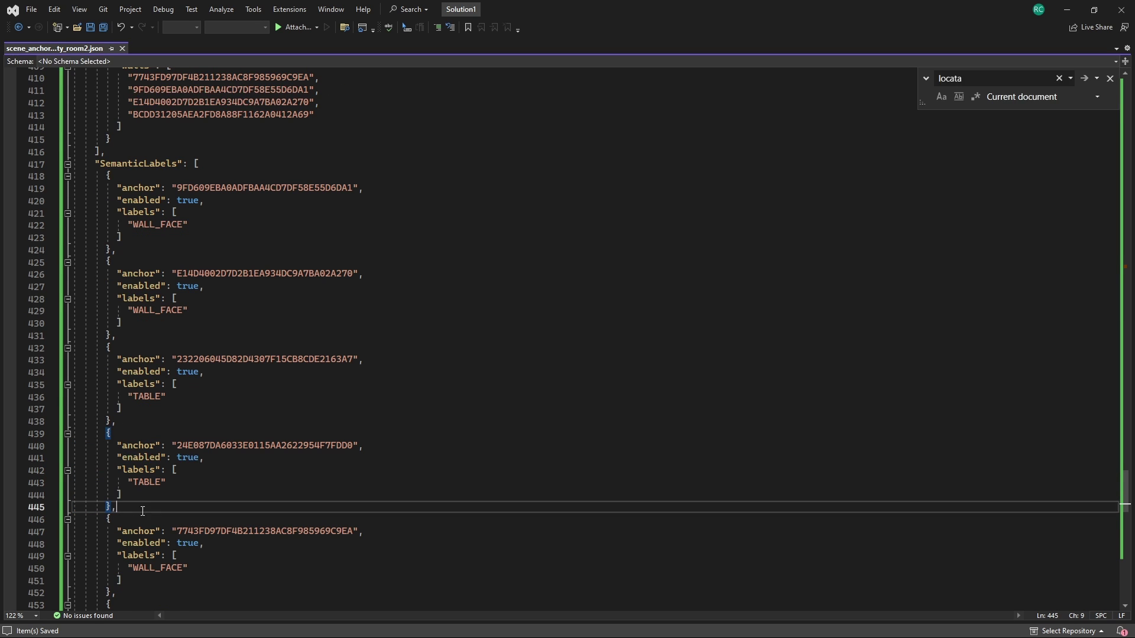
pyautogui.hotkey('ctrl', 'v')
pyautogui.scroll(-2, 177, 473)
pyautogui.doubleClick(188, 455)
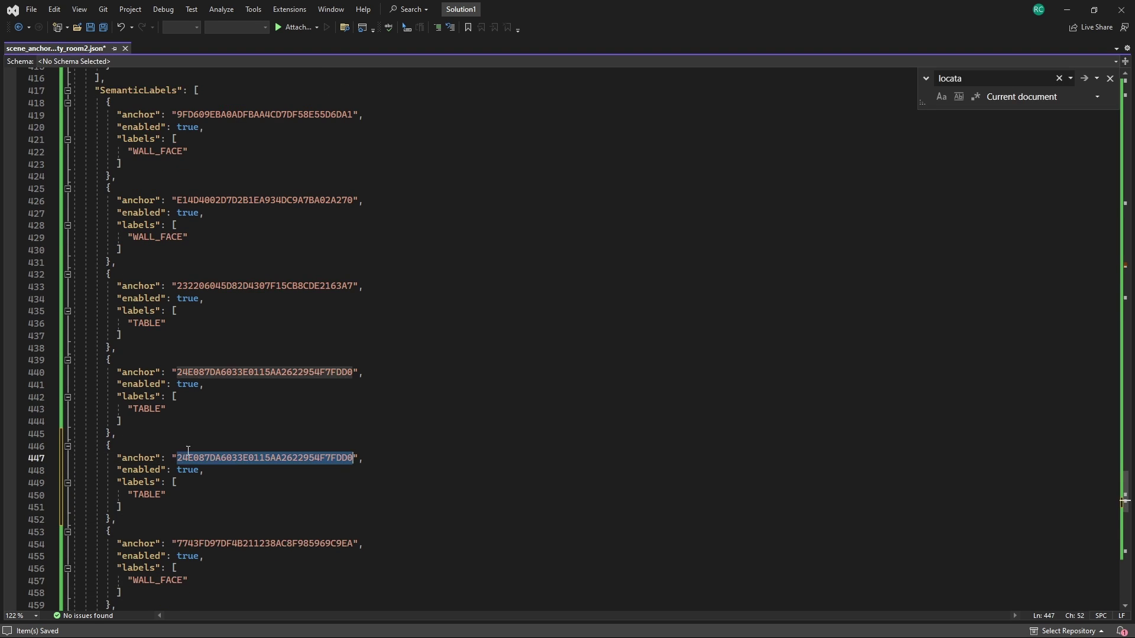
pyautogui.hotkey('ctrl', 'v')
pyautogui.click(243, 469)
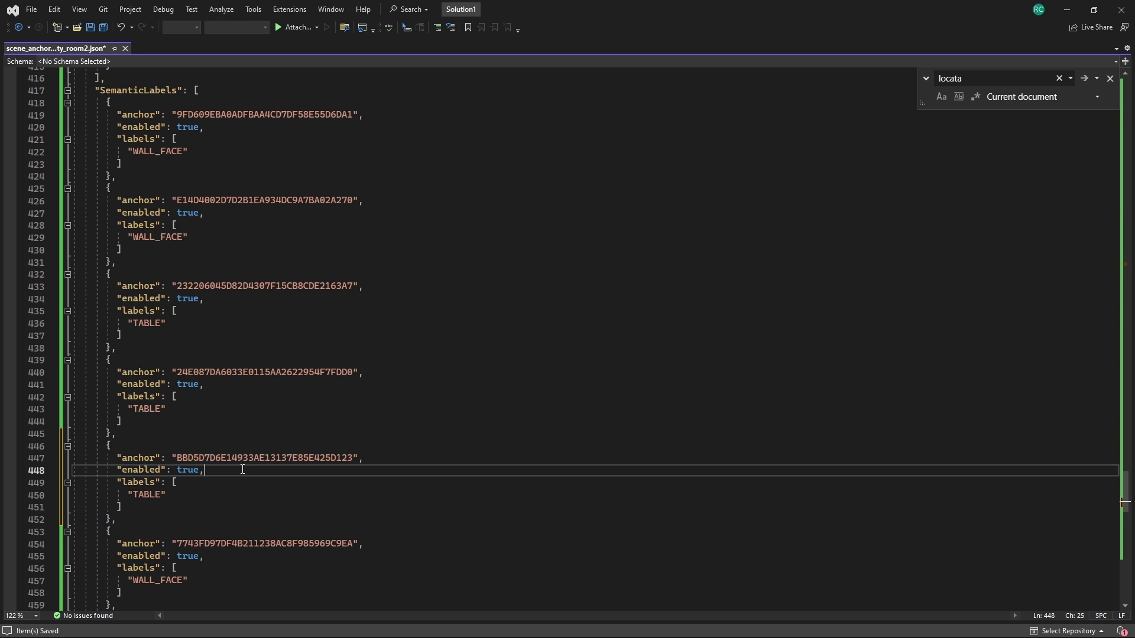
pyautogui.hotkey('ctrl', 's')
# - Append BBD5D7D6E14933AE13137E85E425D123 to the SpaceContainer spaces list
pyautogui.scroll(-2, 250, 457)
pyautogui.scroll(-15, 250, 457)
pyautogui.click(324, 471)
pyautogui.press('Return')
pyautogui.hotkey('ctrl', 'v')
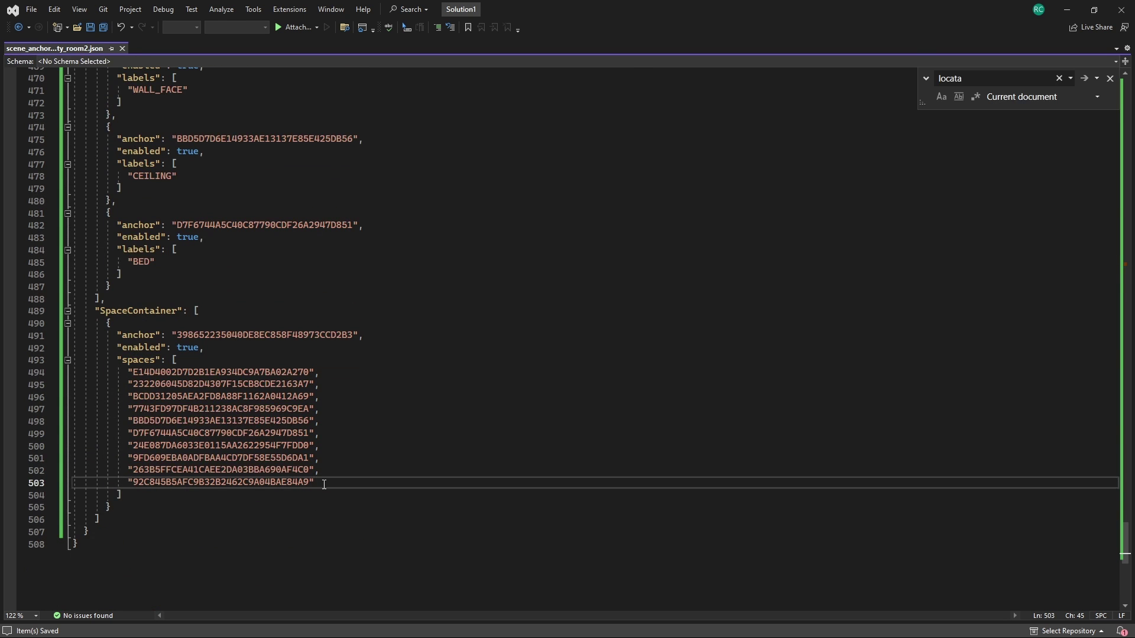
pyautogui.press('Return')
pyautogui.hotkey('ctrl', 'v')
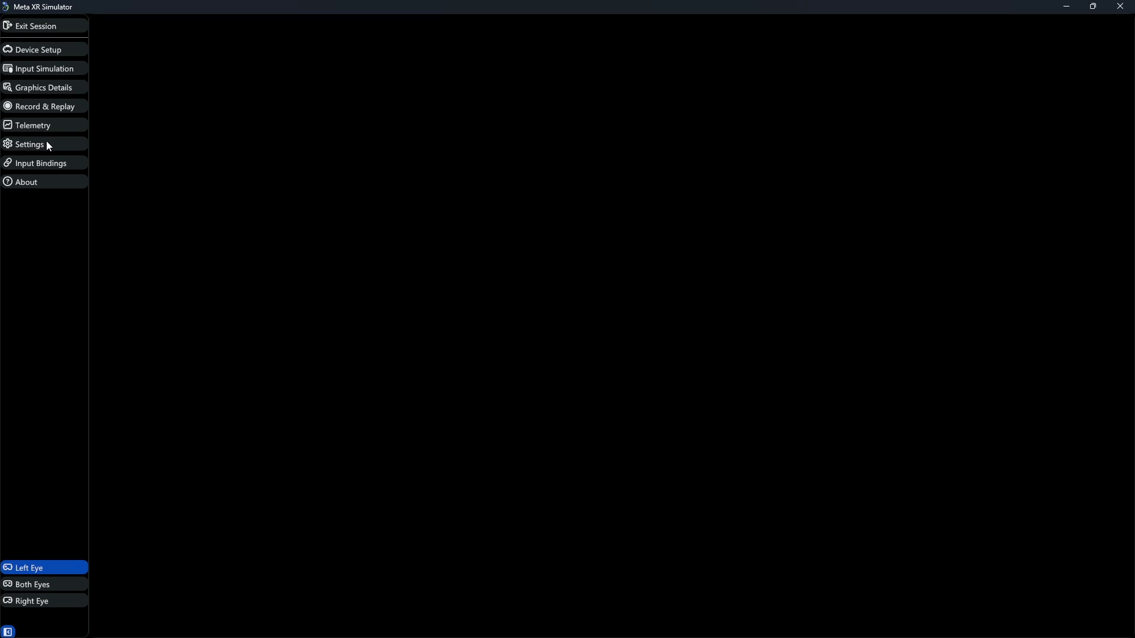
# - Load scene_anchors_empty_room2.json as the simulator's local scene
pyautogui.click(47, 144)
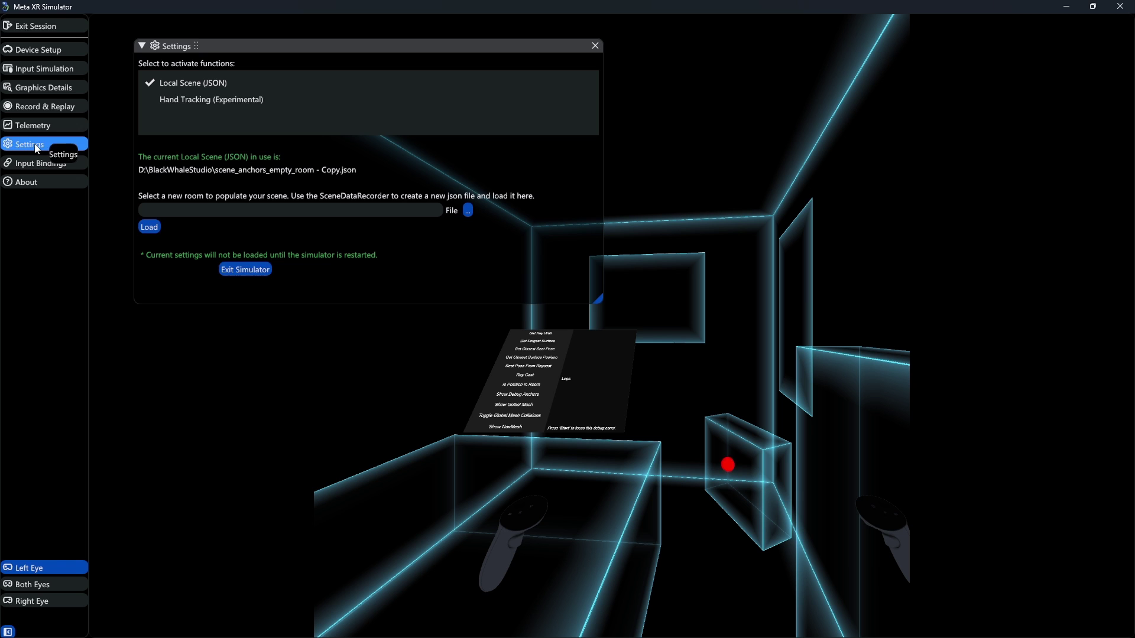
pyautogui.click(468, 210)
pyautogui.doubleClick(452, 413)
pyautogui.click(149, 228)
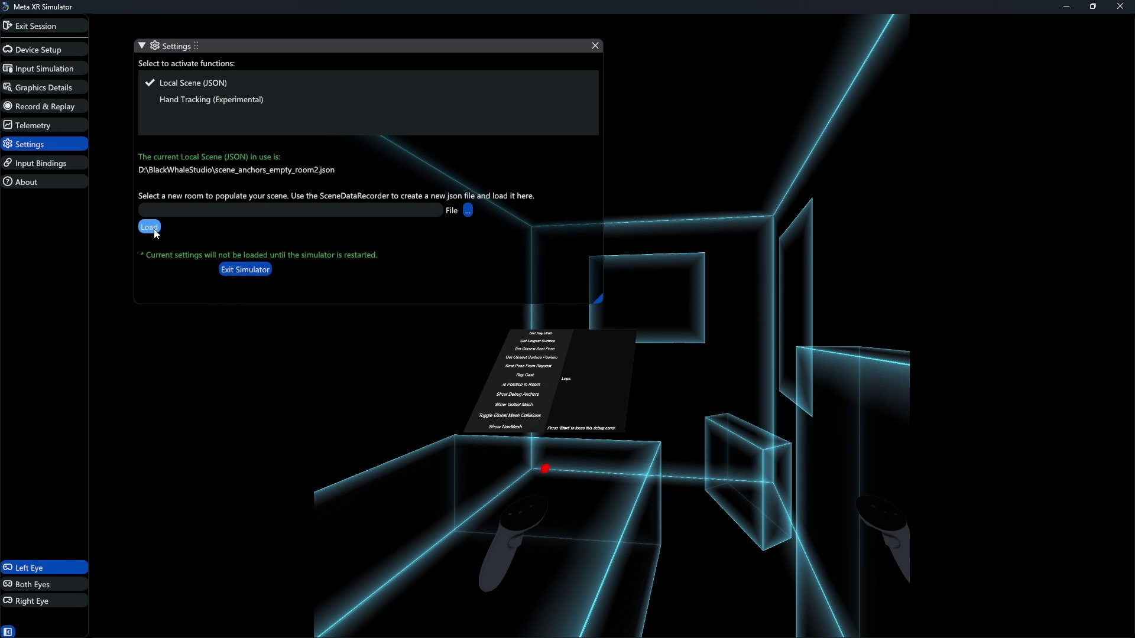
# - Exit and relaunch the simulator, then look around the new room with the added table
pyautogui.click(246, 270)
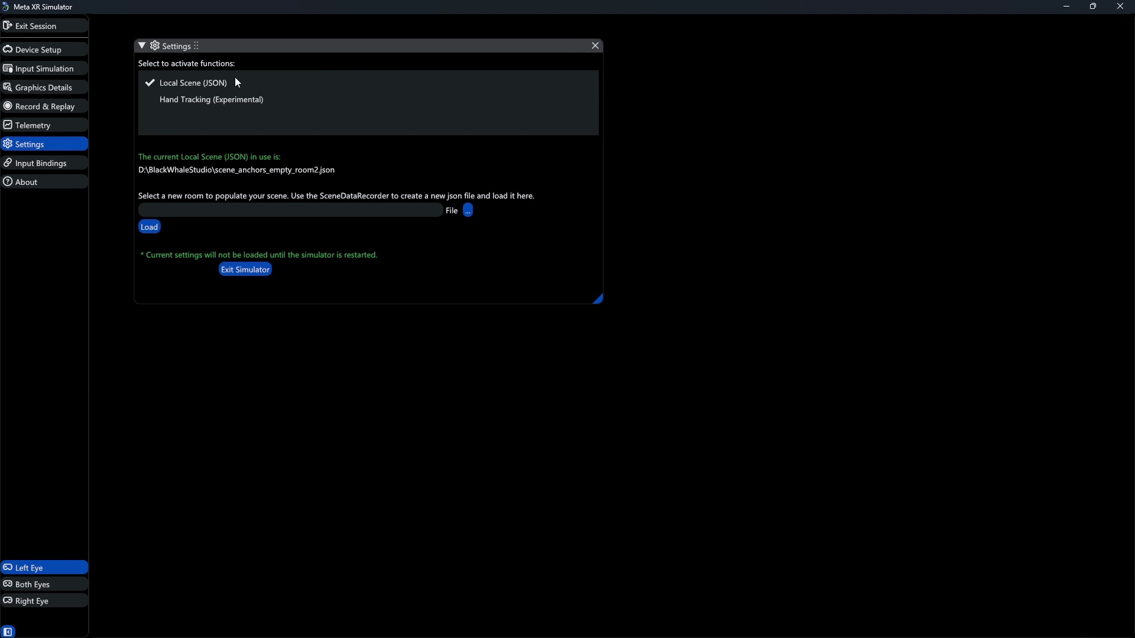
pyautogui.click(595, 46)
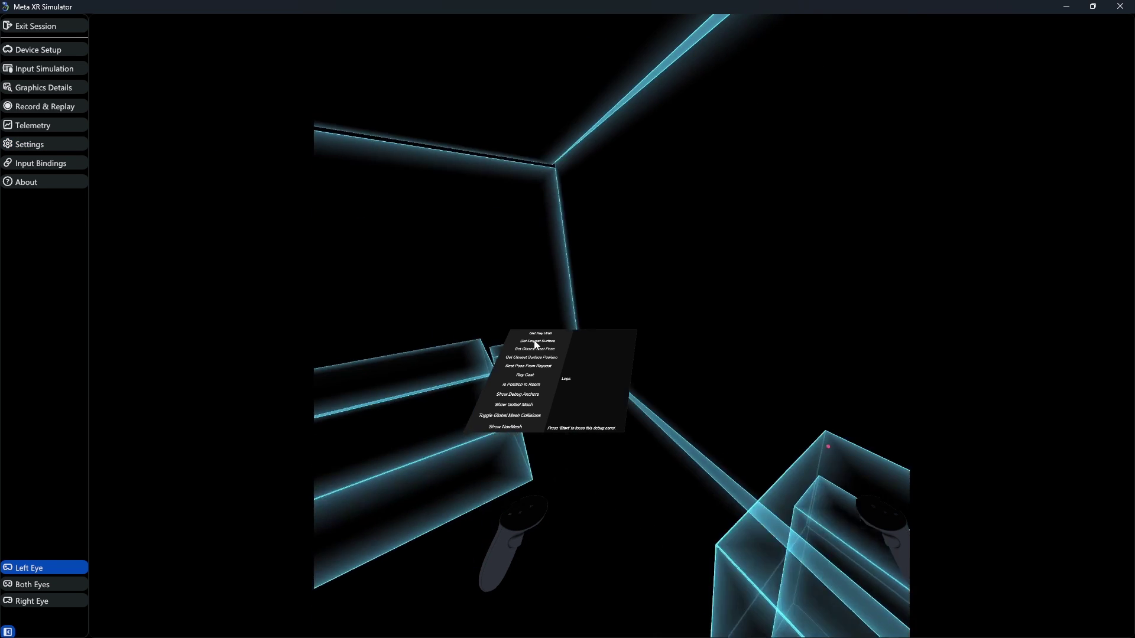
pyautogui.moveTo(558, 346); pyautogui.dragTo(700, 371, button='right')
# - Open the LocomotionExamples scene from Meta XR Interaction SDK OVR Samples 60.0.0 and select OVRCameraRig
pyautogui.doubleClick(595, 451)
pyautogui.click(614, 403)
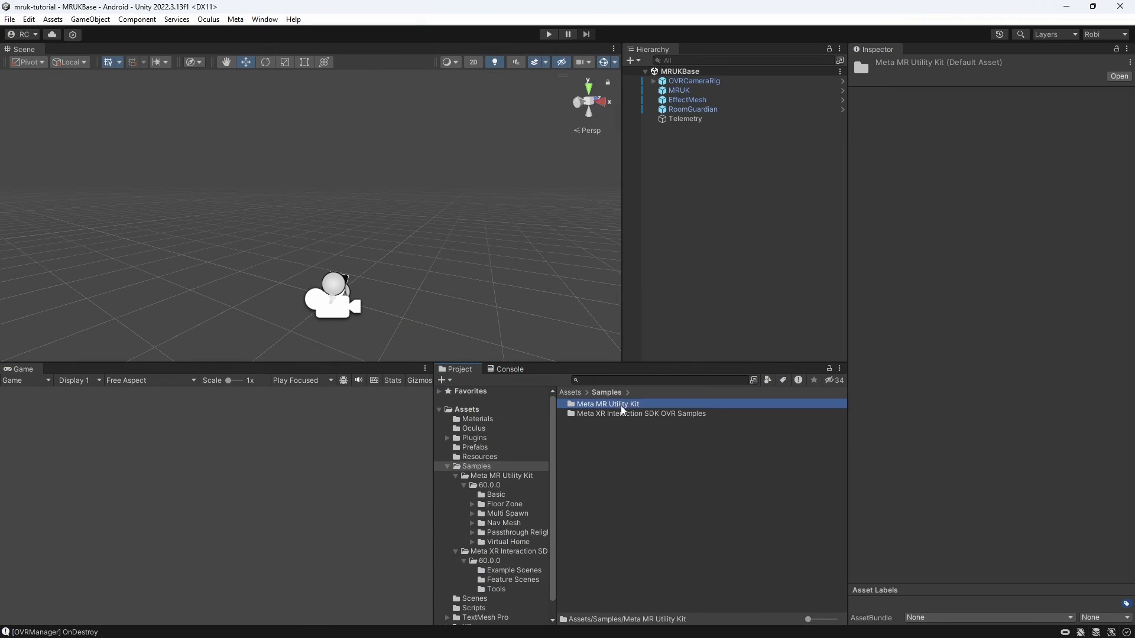
pyautogui.doubleClick(626, 413)
pyautogui.doubleClick(625, 403)
pyautogui.doubleClick(618, 406)
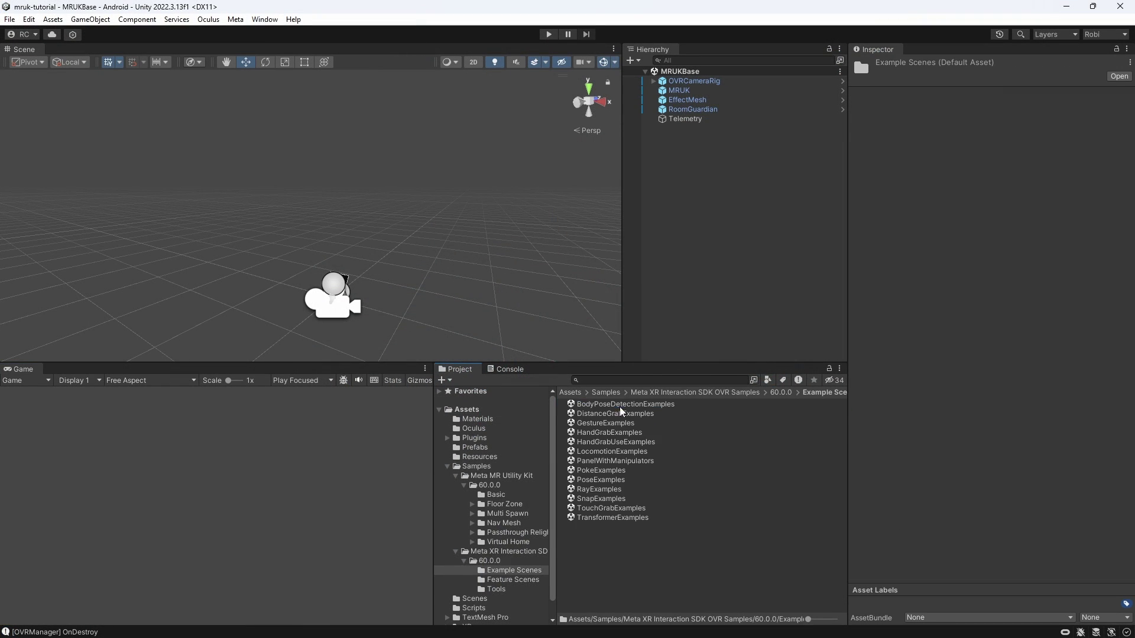
pyautogui.doubleClick(617, 453)
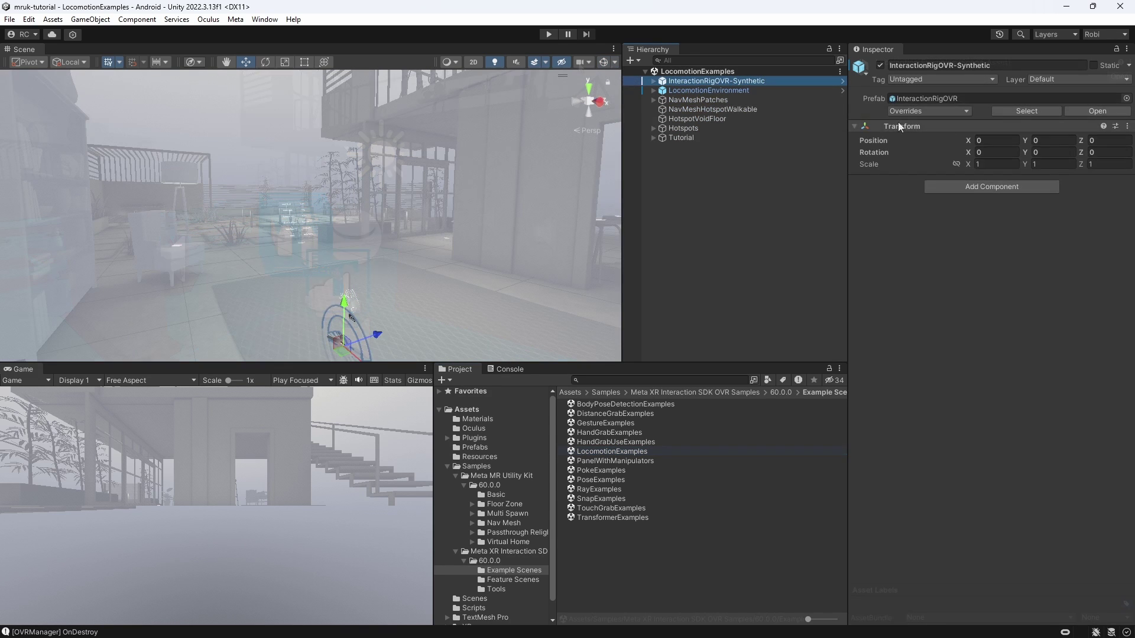
pyautogui.press('Right')
pyautogui.press('Down')
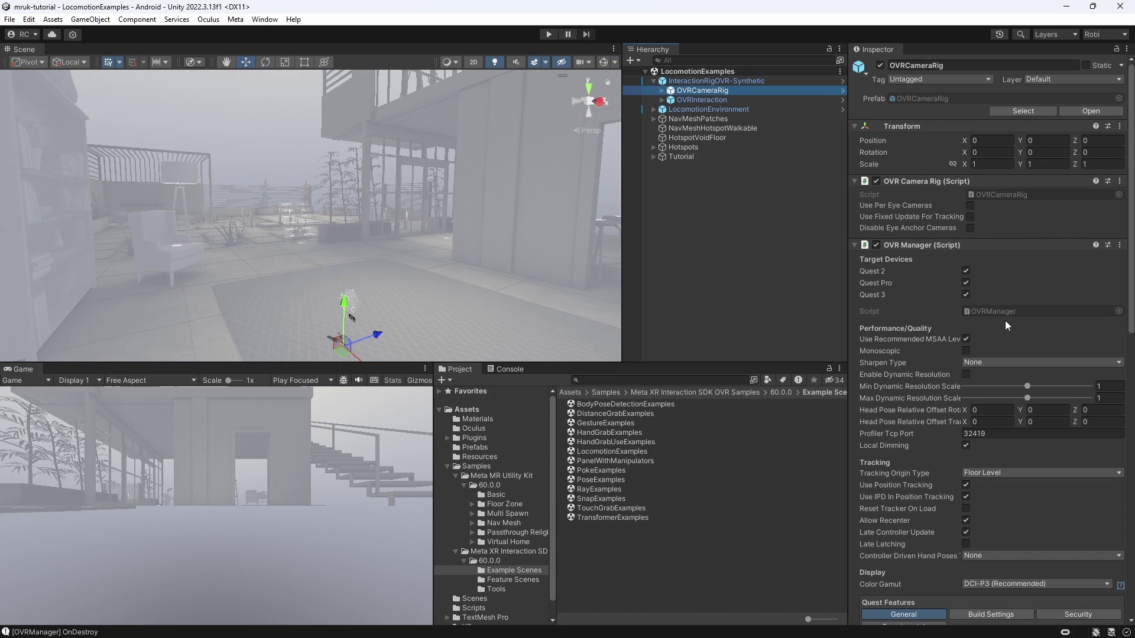
# - Set Tracking Origin Type to Stage, keeping hand tracking support at Controllers And Hands
pyautogui.scroll(-3, 991, 304)
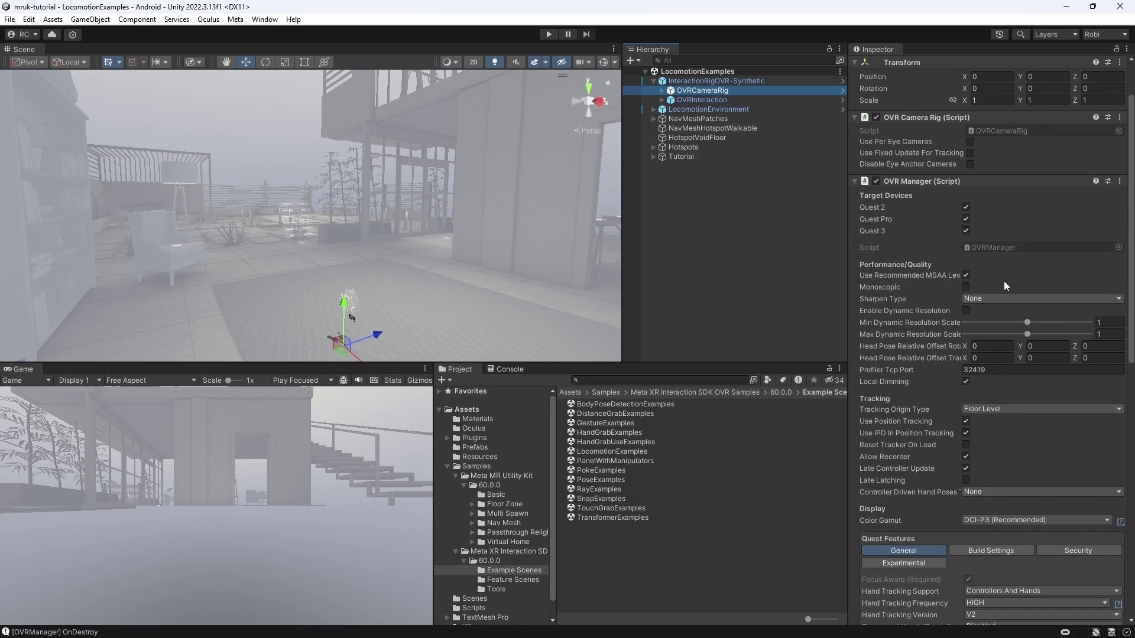
pyautogui.scroll(-3, 998, 280)
pyautogui.click(1004, 345)
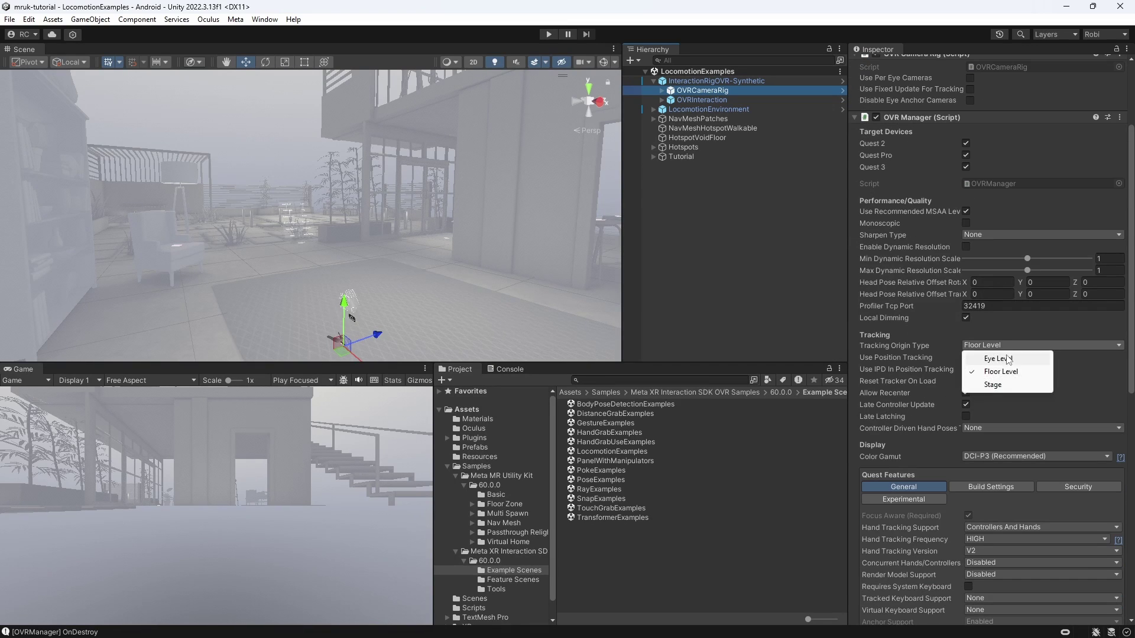
pyautogui.click(1010, 384)
pyautogui.scroll(-3, 1006, 347)
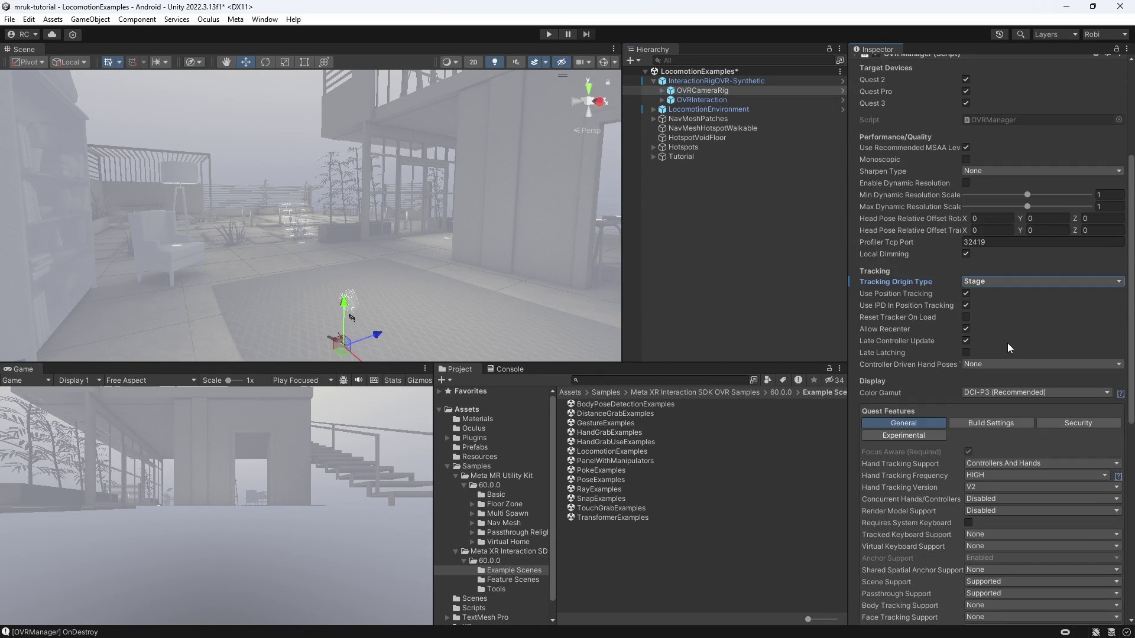
pyautogui.click(1040, 464)
pyautogui.click(1011, 476)
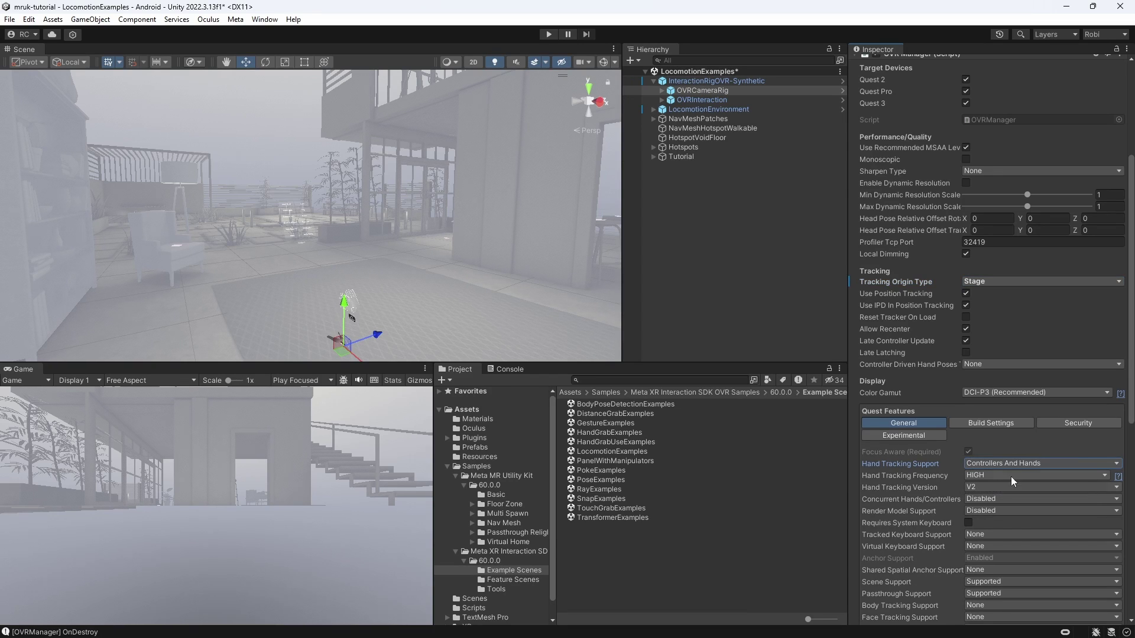
pyautogui.scroll(-4, 986, 402)
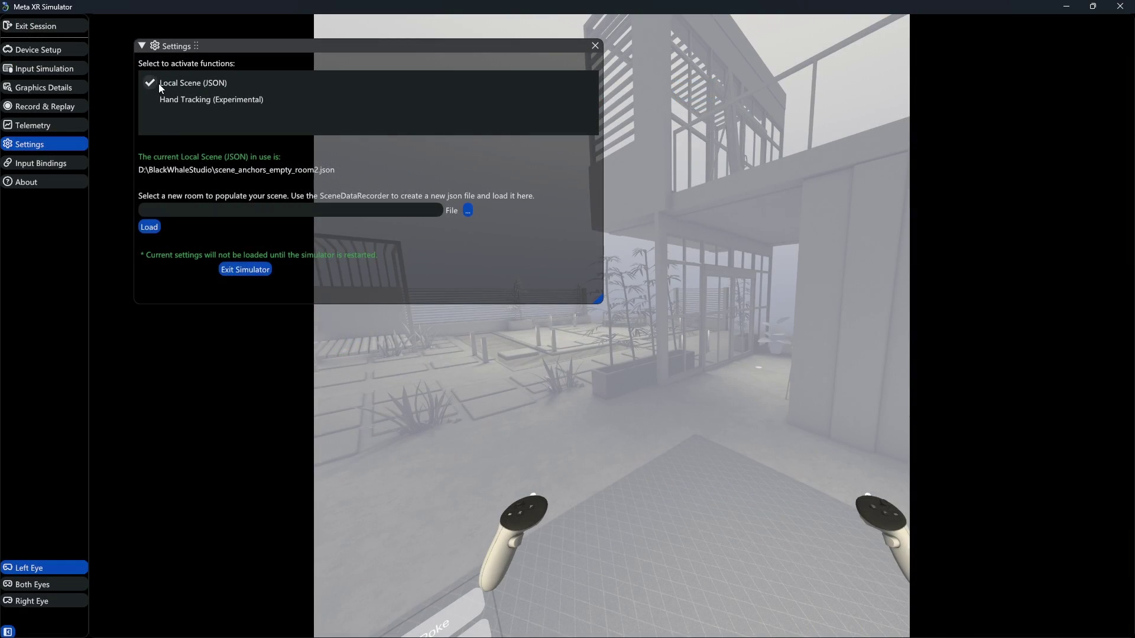
# - Disable the local JSON scene, restart the simulator, and look down at the tracked hands
pyautogui.click(155, 83)
pyautogui.click(246, 185)
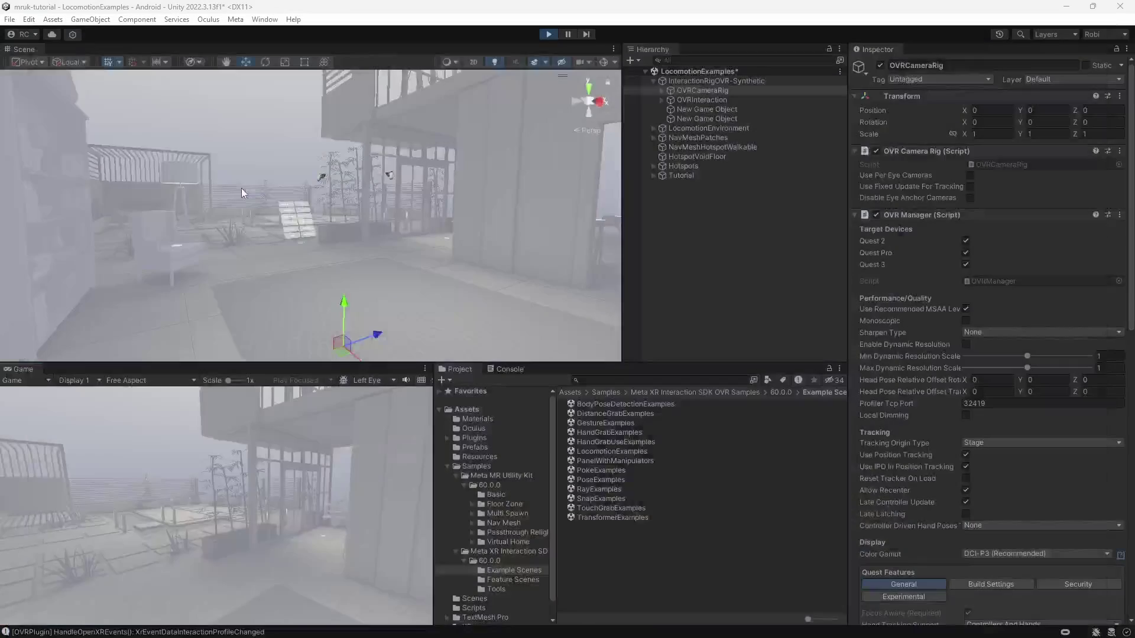
pyautogui.click(549, 35)
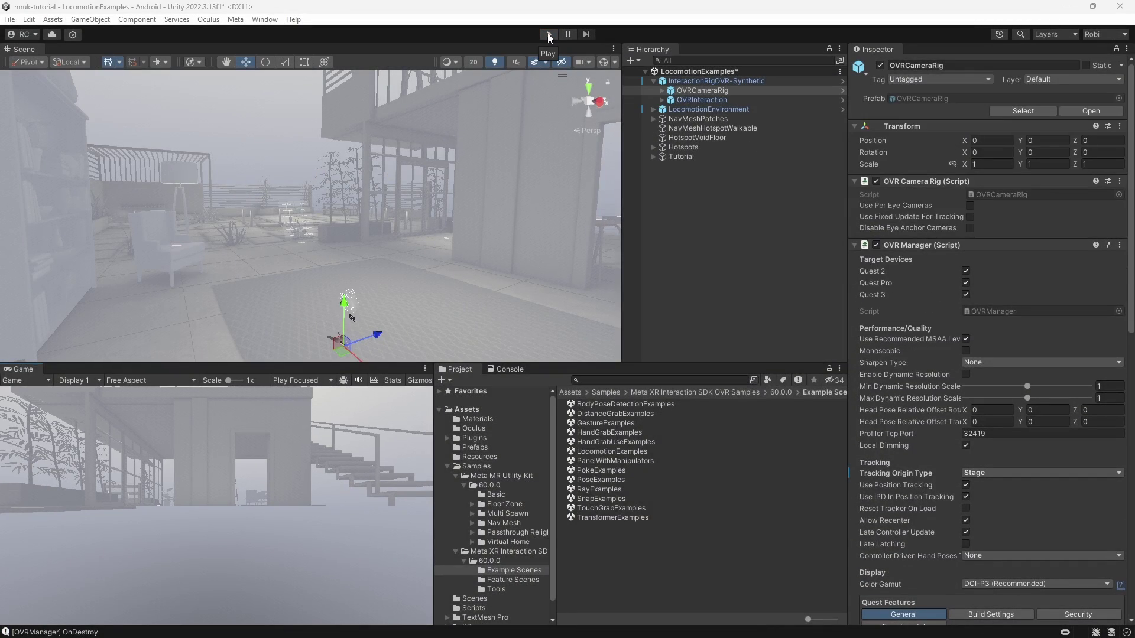
pyautogui.click(549, 35)
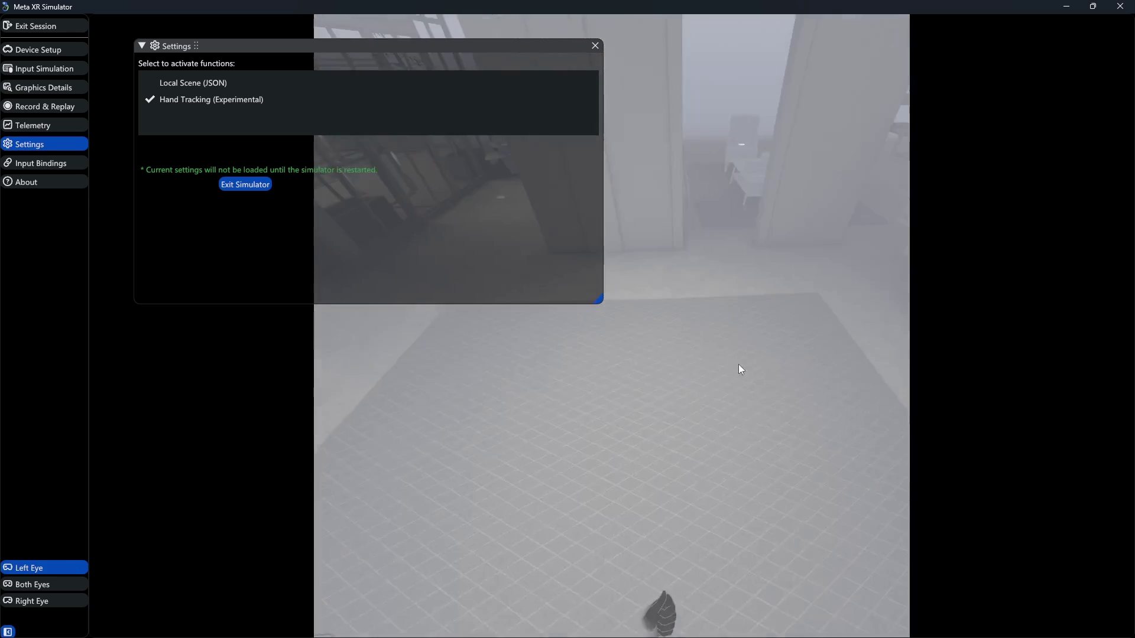
pyautogui.moveTo(739, 364); pyautogui.dragTo(625, 440, button='right')
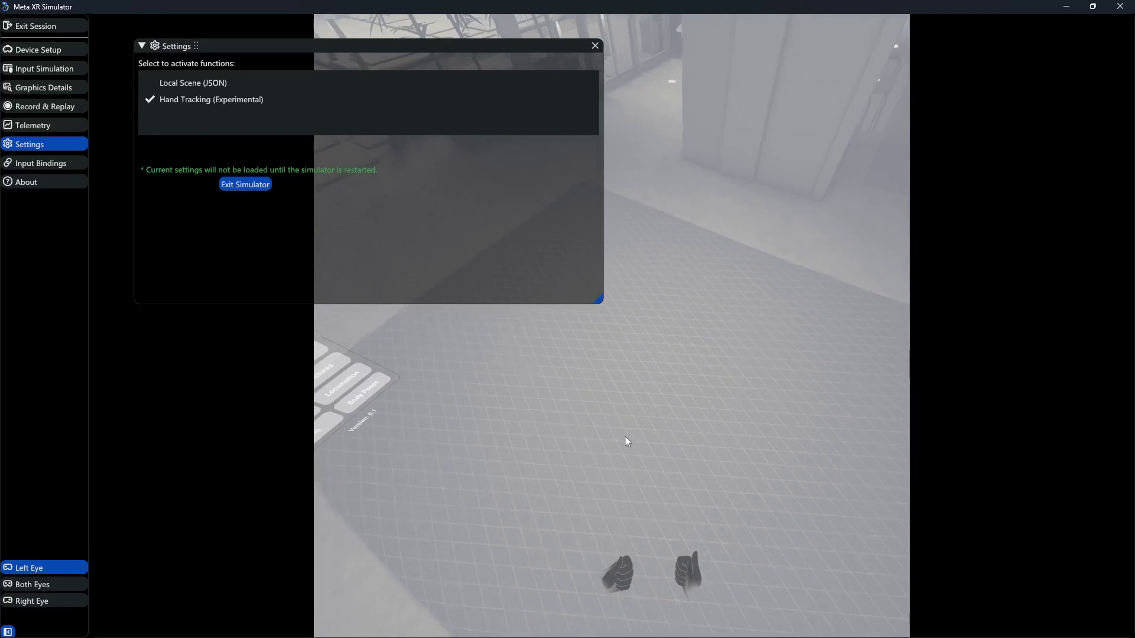
# - Select the Normcore Free multiplayer package from the purchased assets list
pyautogui.click(595, 45)
pyautogui.click(58, 50)
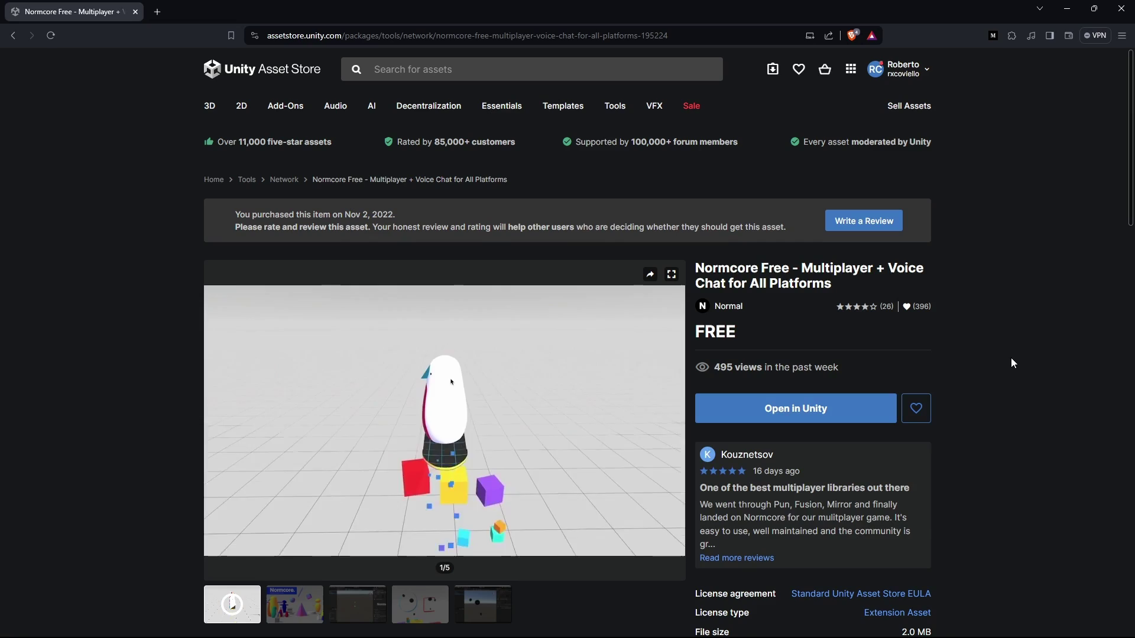
pyautogui.click(819, 414)
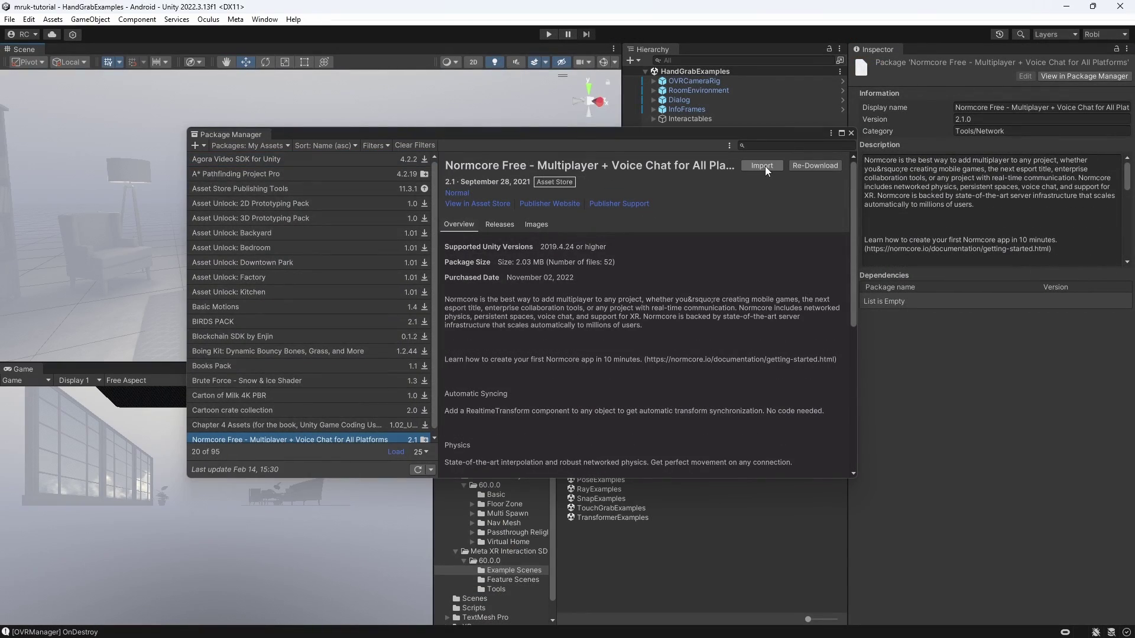
# - Import the Normcore package into the project, then create a Normcore application named XRSim
pyautogui.click(761, 166)
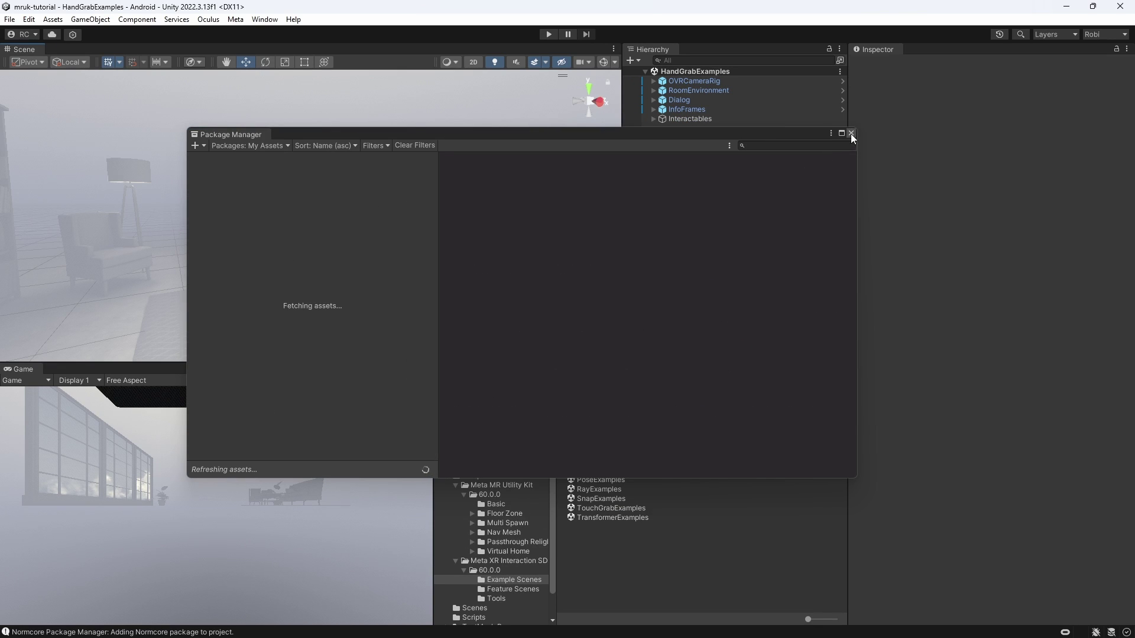
pyautogui.click(850, 132)
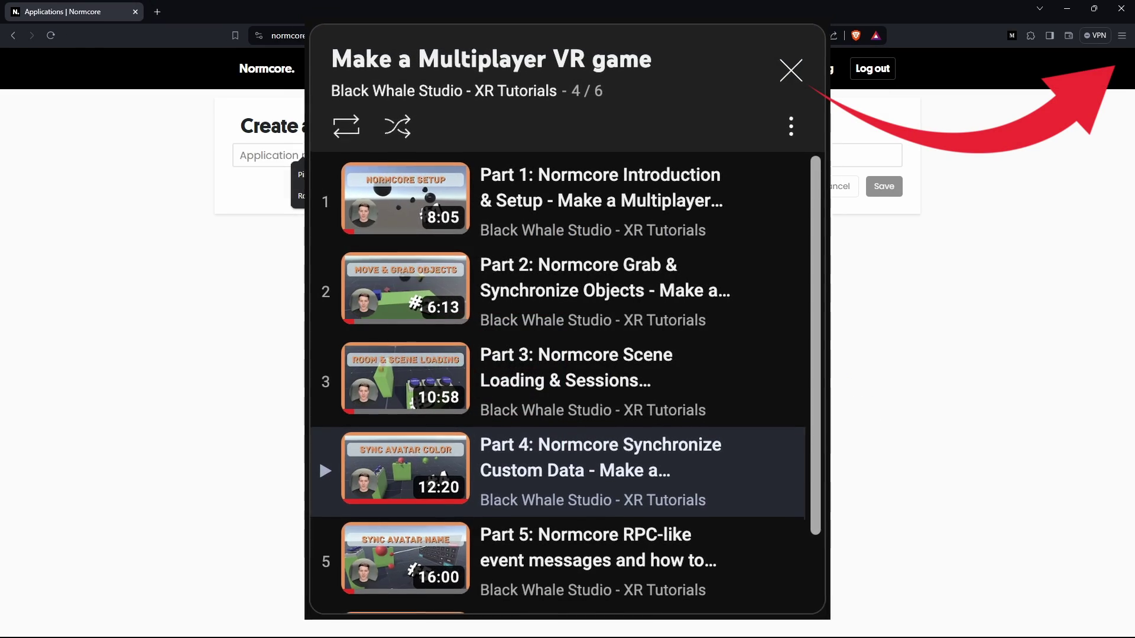
pyautogui.write('XRSim')
pyautogui.press('Return')
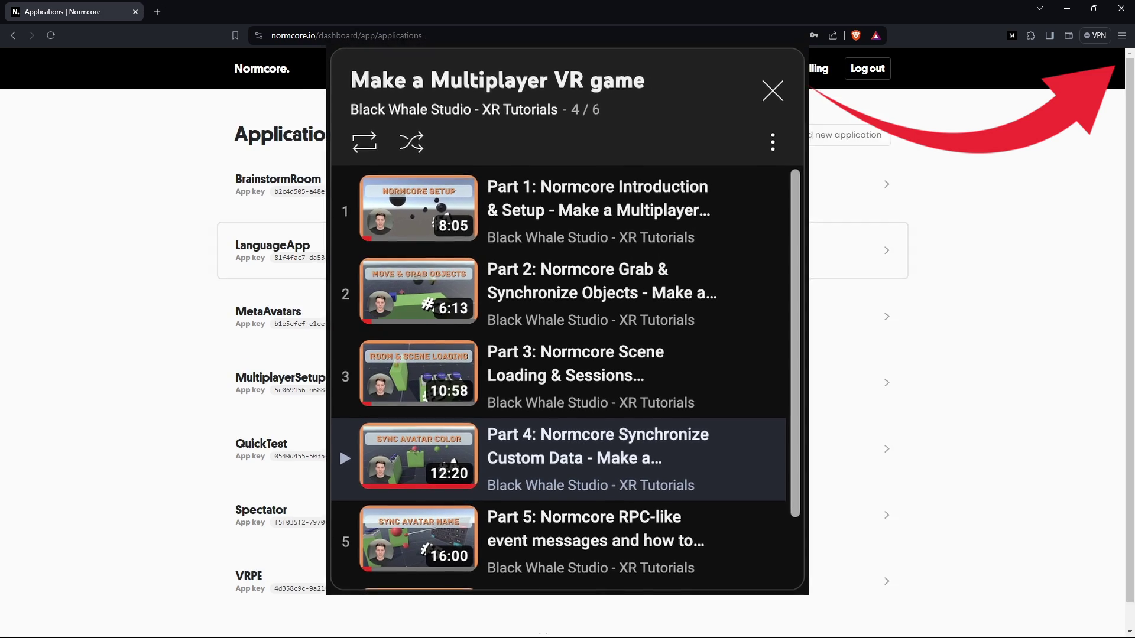
pyautogui.scroll(-4, 275, 354)
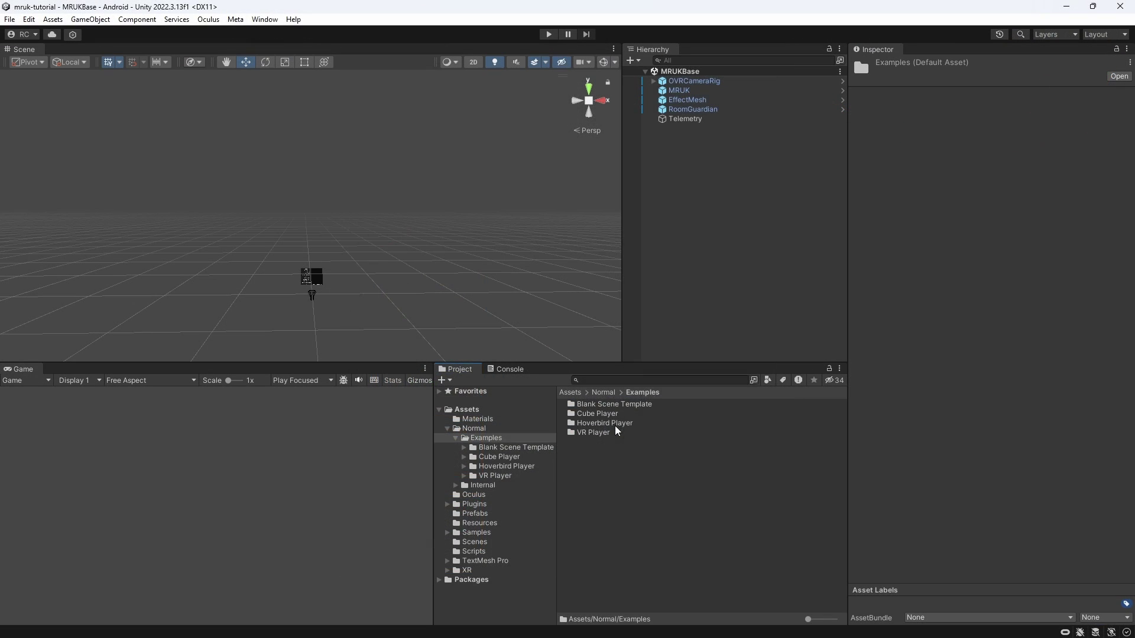
# - Open the Realtime + VR Player example scene and paste the Normcore app key into App Key
pyautogui.doubleClick(614, 433)
pyautogui.click(624, 443)
pyautogui.doubleClick(612, 442)
pyautogui.click(1040, 308)
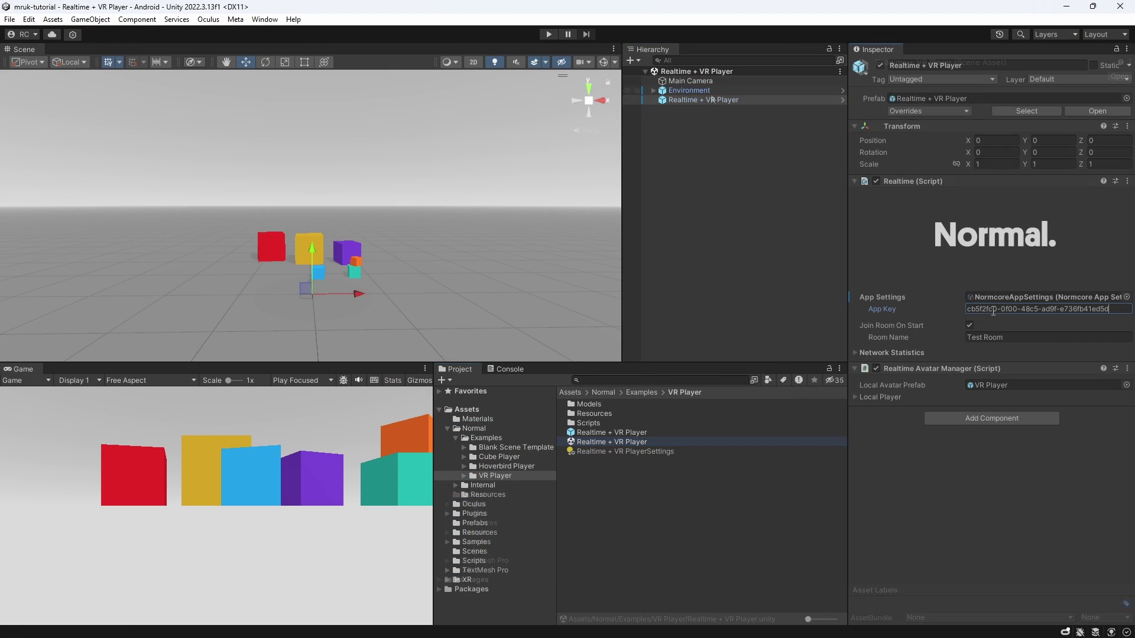
# - Play the scene and place a narrower simulator window on the right of the screen
pyautogui.click(548, 35)
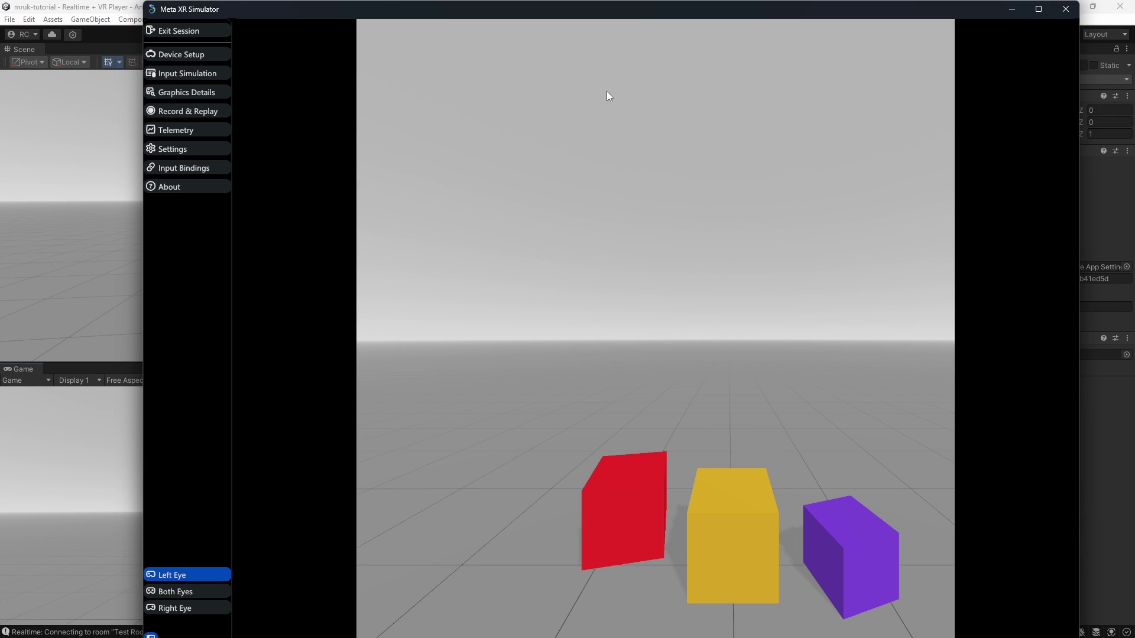
pyautogui.moveTo(139, 102); pyautogui.dragTo(393, 102)
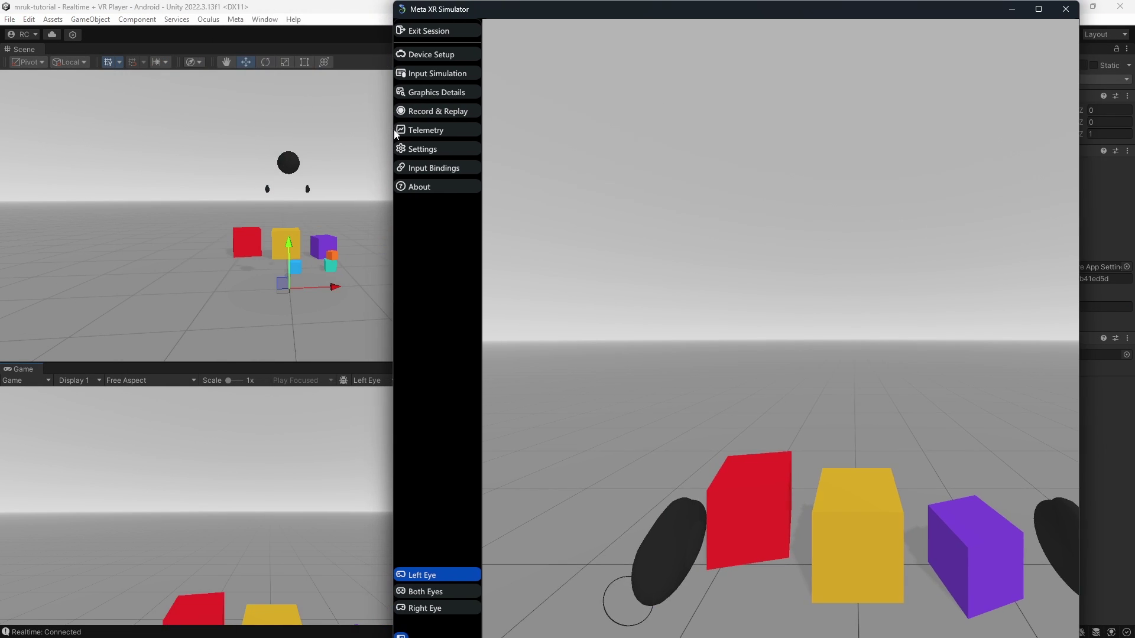
pyautogui.moveTo(690, 16); pyautogui.dragTo(756, 21)
pyautogui.press('a')
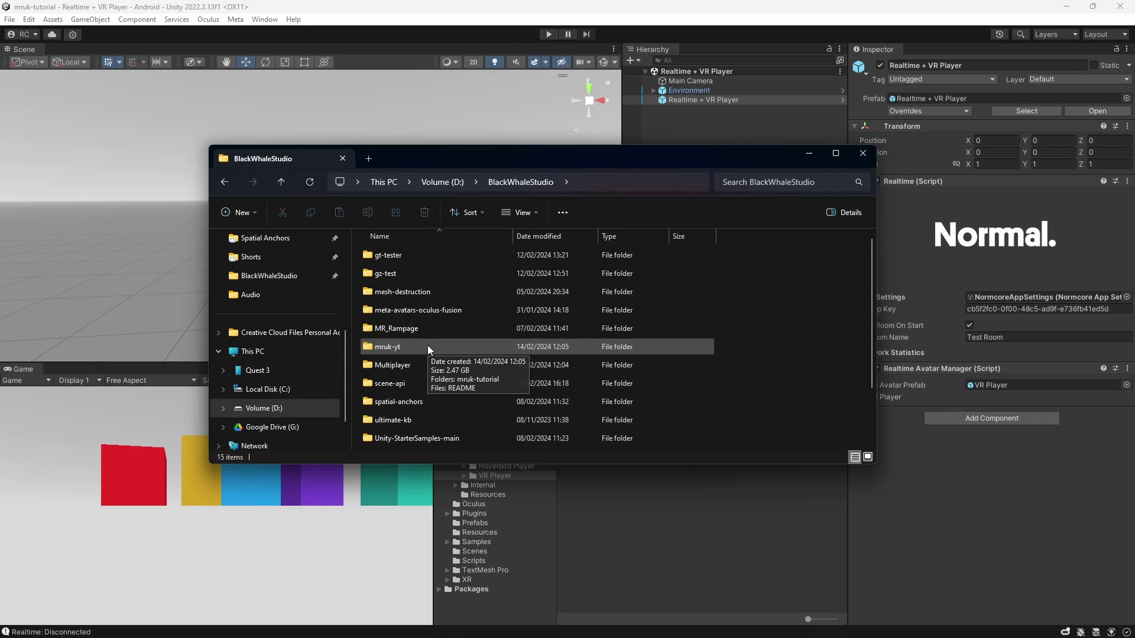
# - Copy the mruk-yt project into the Multiplayer folder, skipping the locked file, and name it mruk-yt-clone
pyautogui.click(427, 346)
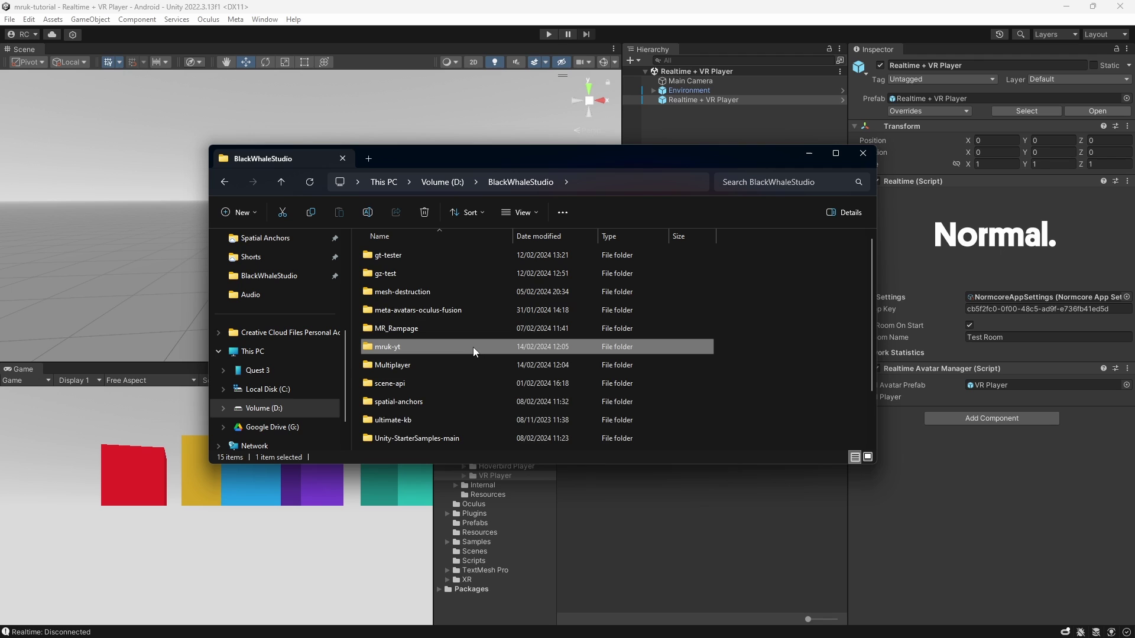
pyautogui.scroll(-2, 470, 351)
pyautogui.doubleClick(423, 297)
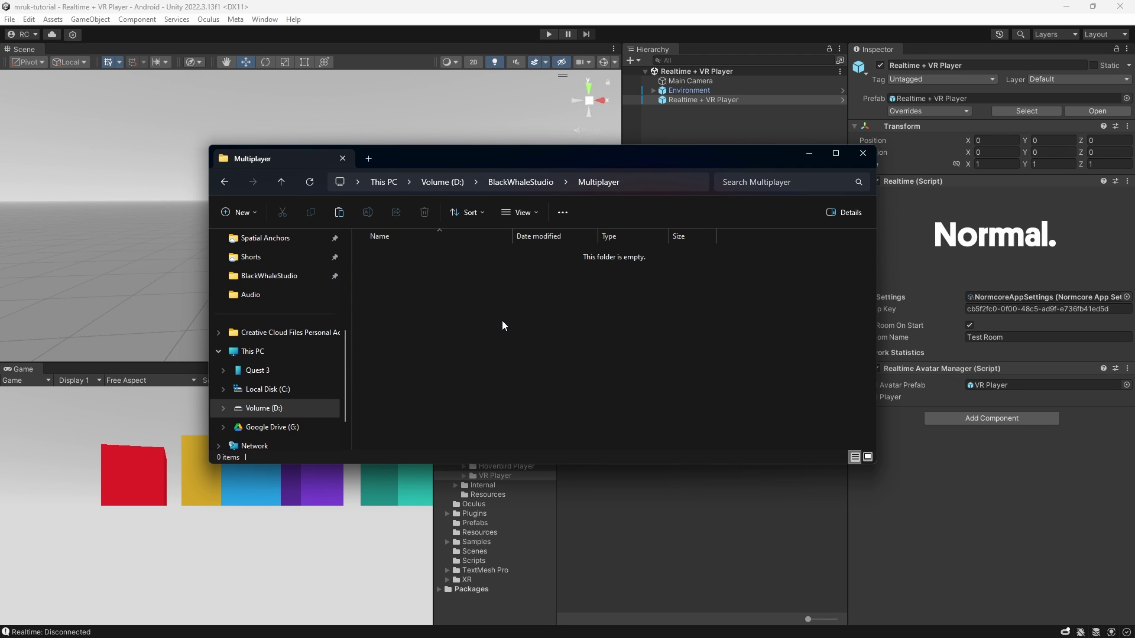
pyautogui.hotkey('ctrl', 'v')
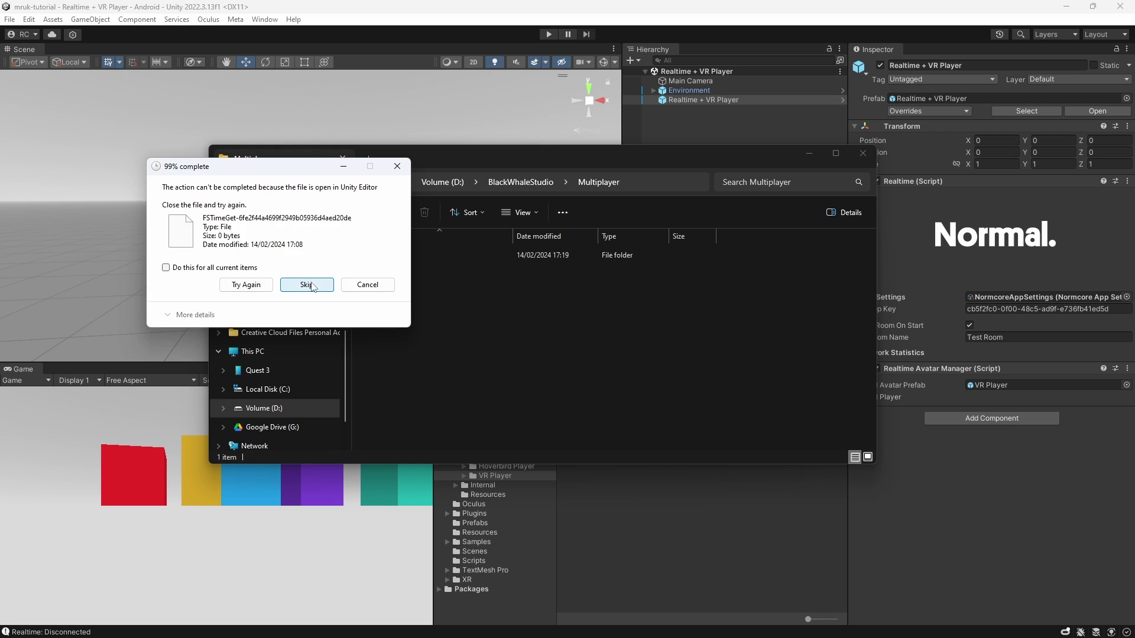
pyautogui.click(309, 284)
pyautogui.click(407, 255)
# - Add mruk-yt-clone\mruk-tutorial-clone to Unity Hub as a project from disk
pyautogui.doubleClick(407, 256)
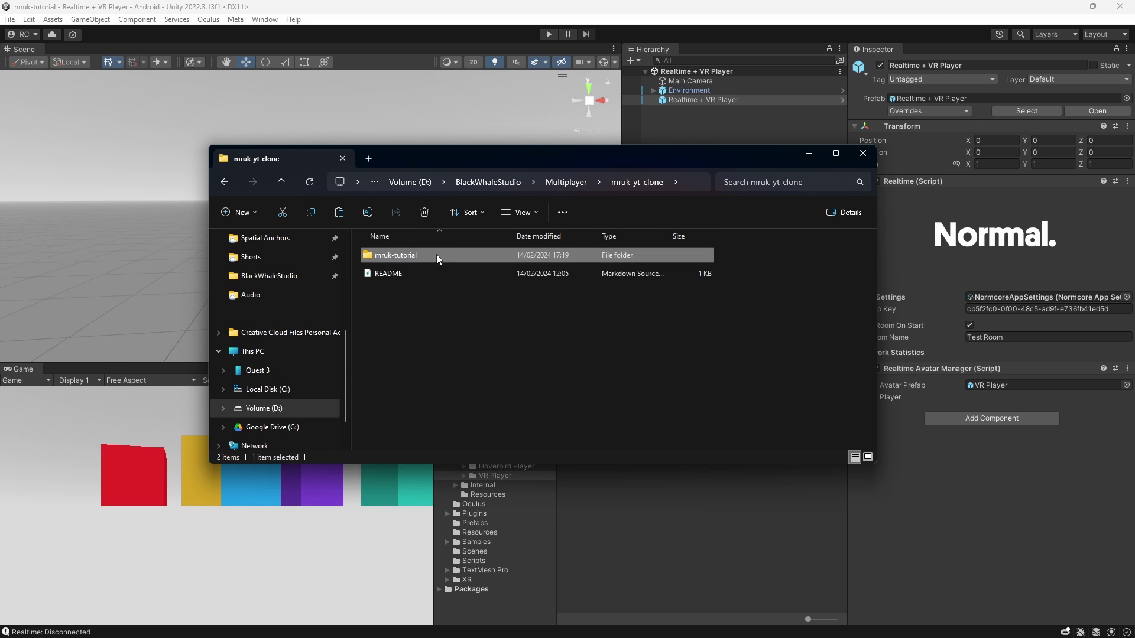
pyautogui.click(434, 256)
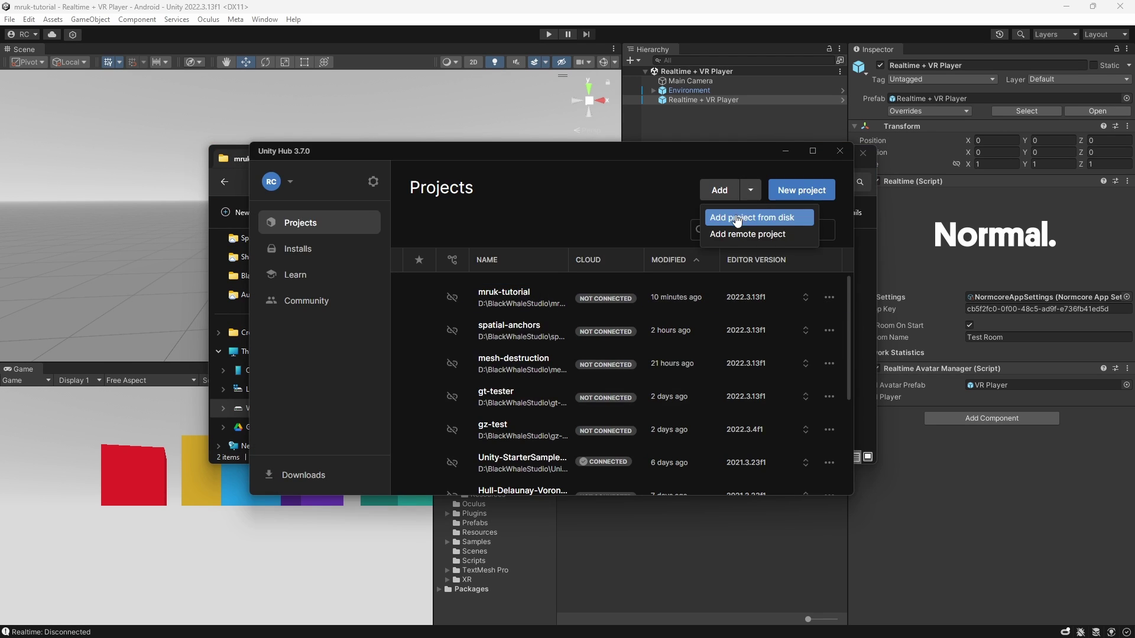
pyautogui.click(759, 218)
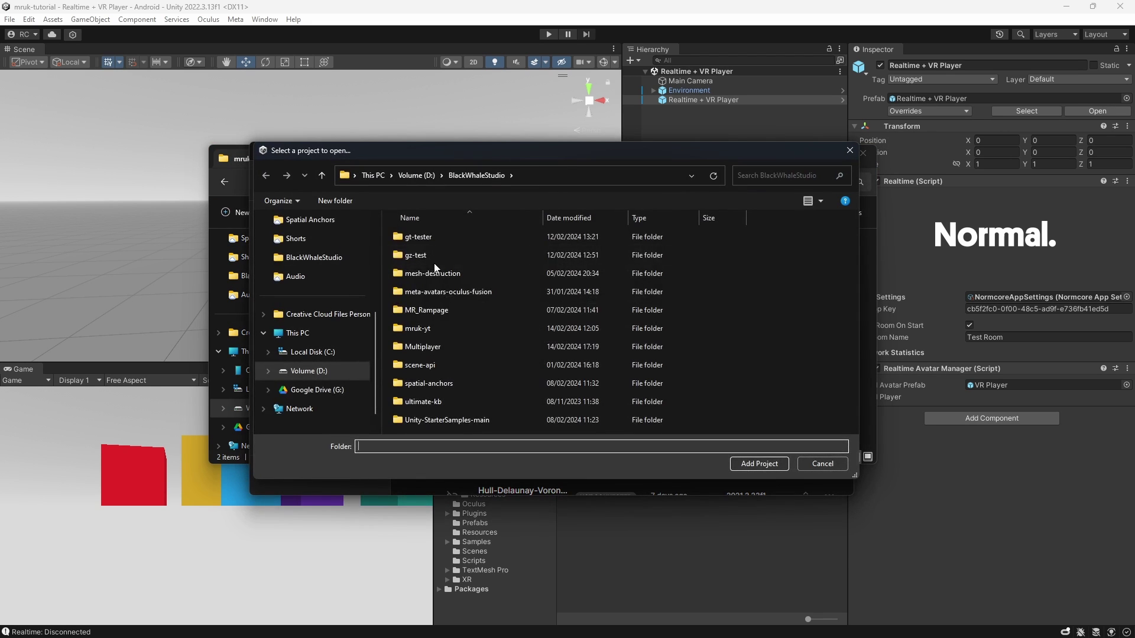
pyautogui.doubleClick(442, 237)
pyautogui.doubleClick(447, 238)
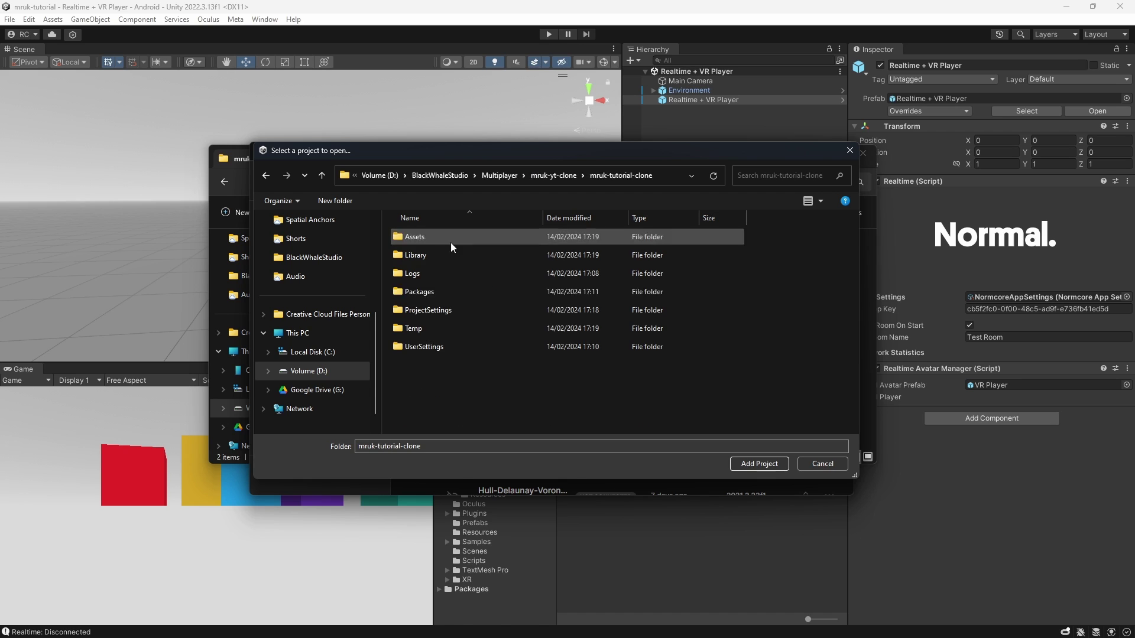
pyautogui.click(759, 463)
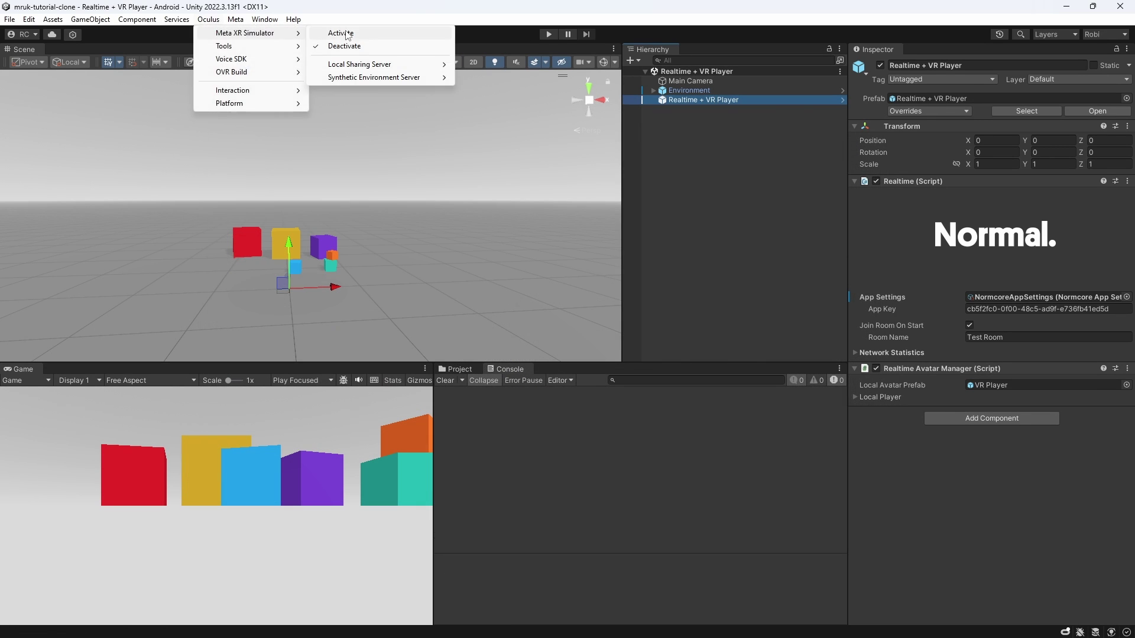
# - Activate Meta XR Simulator in the clone, play both projects, and tile the two simulator windows left and right
pyautogui.click(355, 32)
pyautogui.click(549, 34)
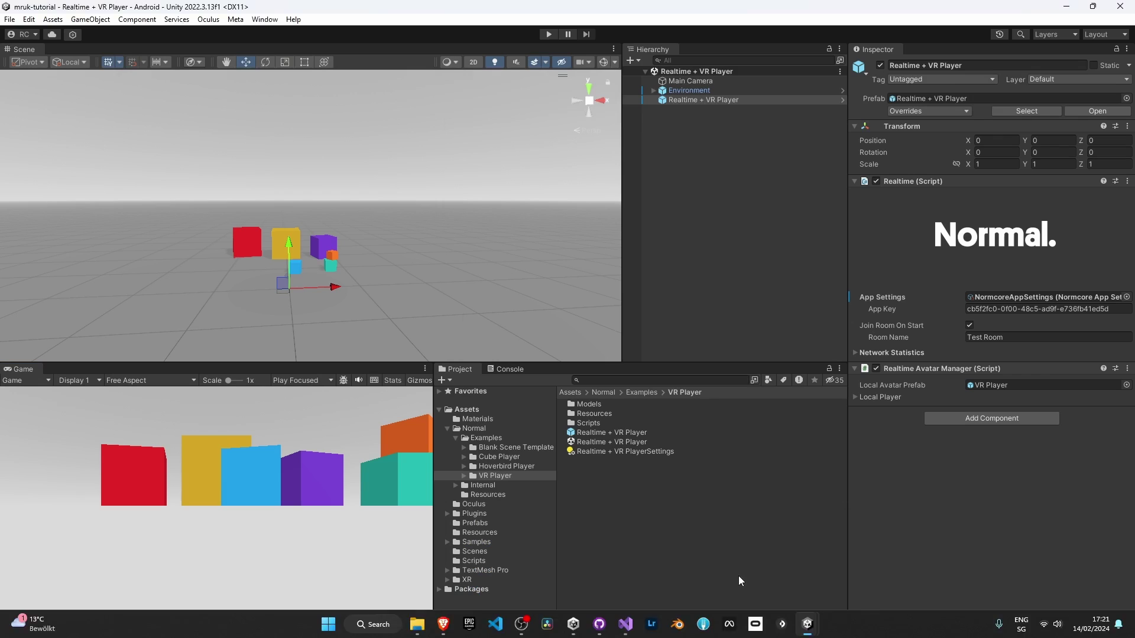
pyautogui.click(208, 20)
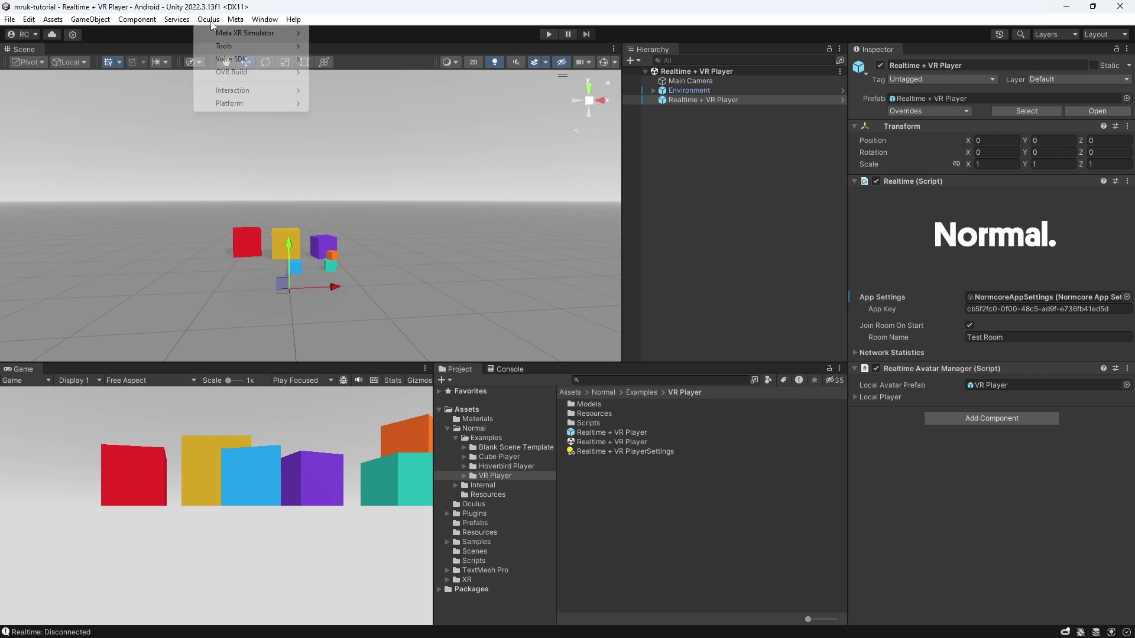
pyautogui.click(342, 33)
pyautogui.click(549, 33)
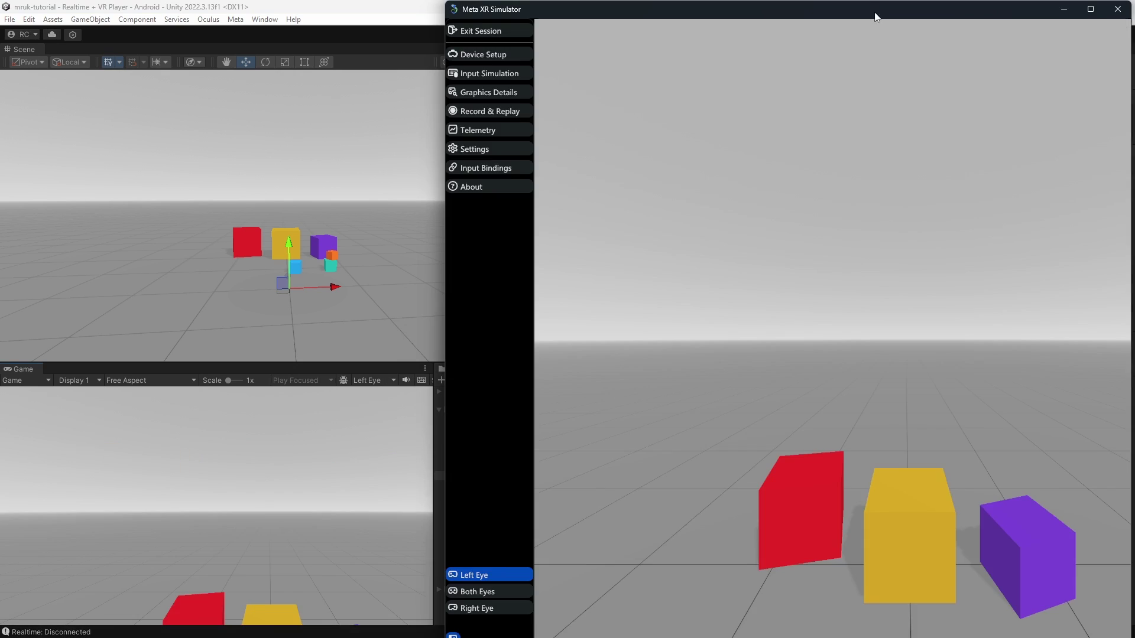
pyautogui.press('super+Left')
pyautogui.click(851, 118)
# - Move and turn both simulated headsets with WASD and right-drag so each window shows the other's avatar
pyautogui.press('w')
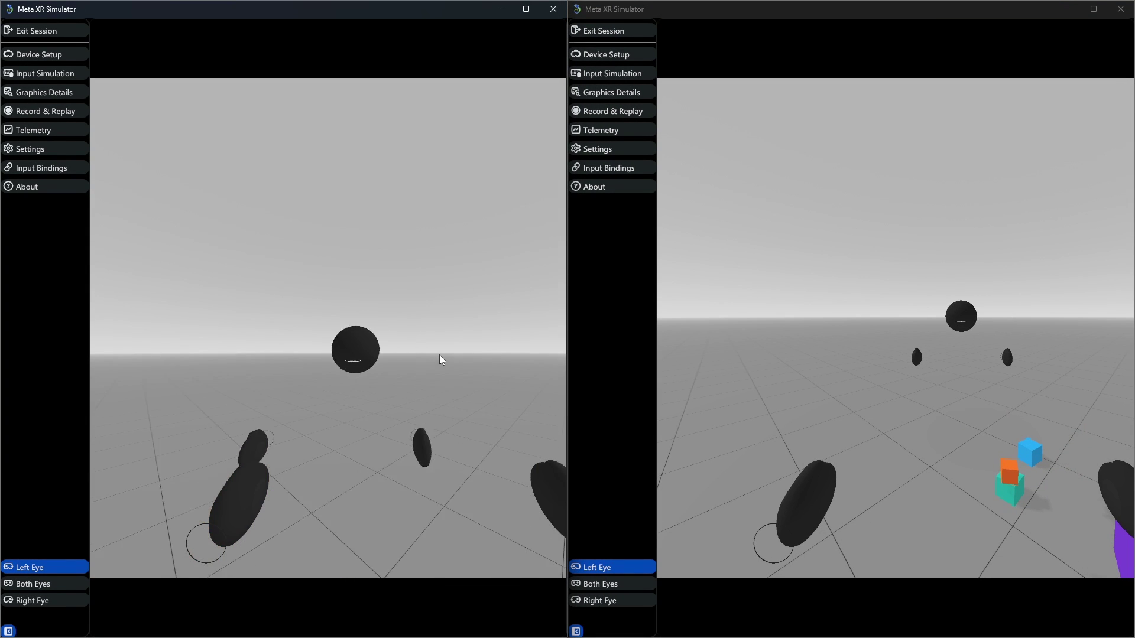
pyautogui.moveTo(887, 375); pyautogui.dragTo(939, 352)
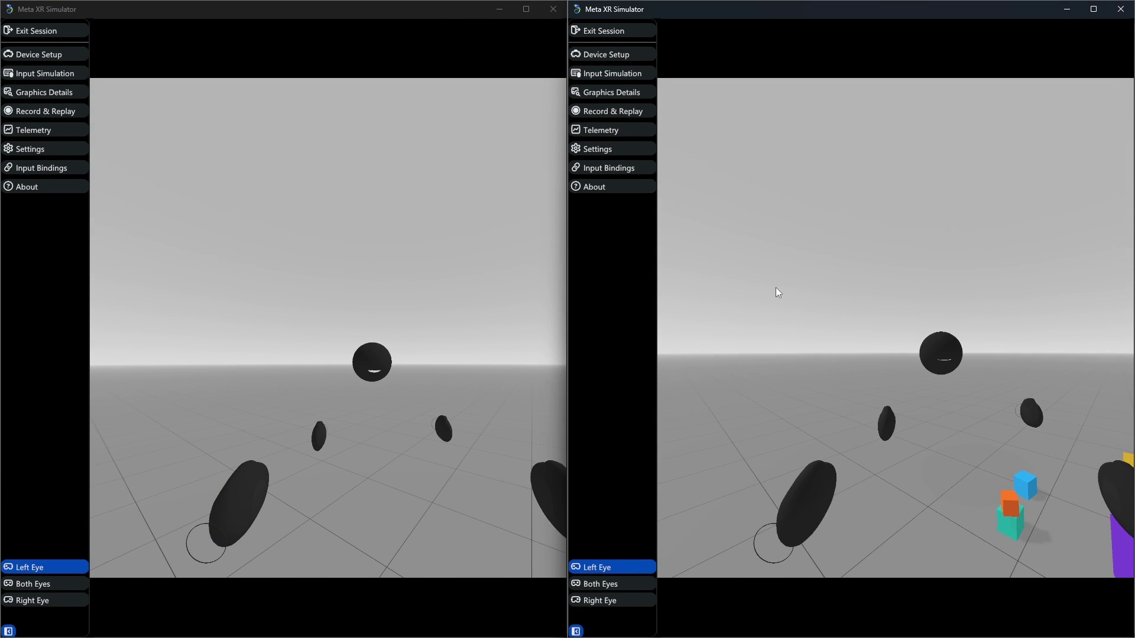
pyautogui.press('s')
pyautogui.moveTo(878, 306)
pyautogui.mouseDown()
pyautogui.moveTo(850, 335)
pyautogui.moveTo(878, 325)
pyautogui.mouseUp()
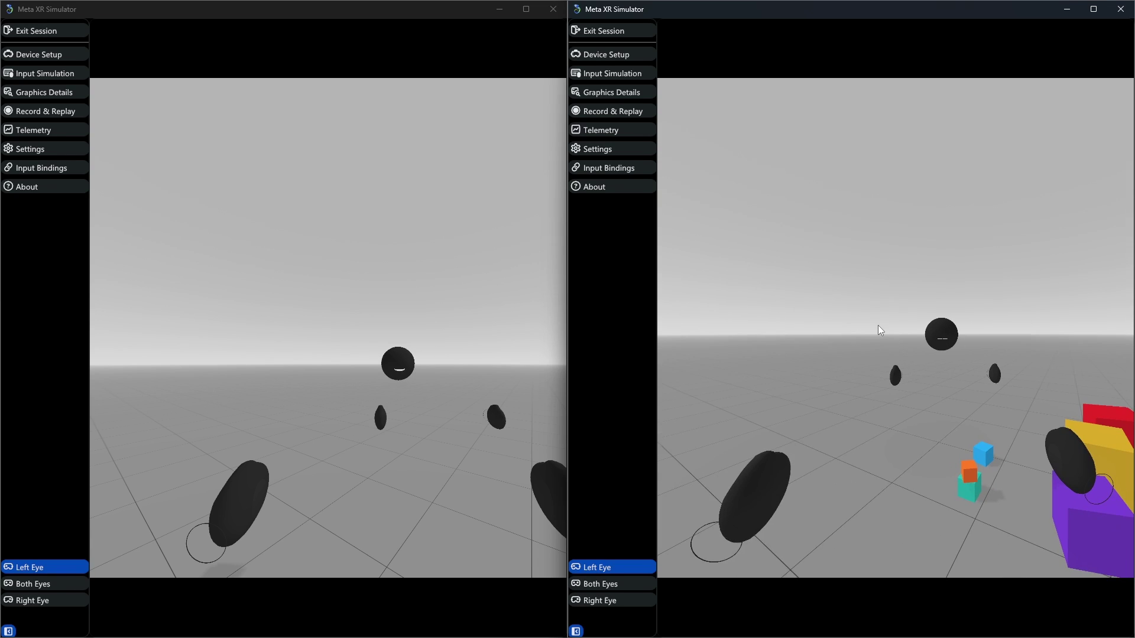
pyautogui.click(497, 322)
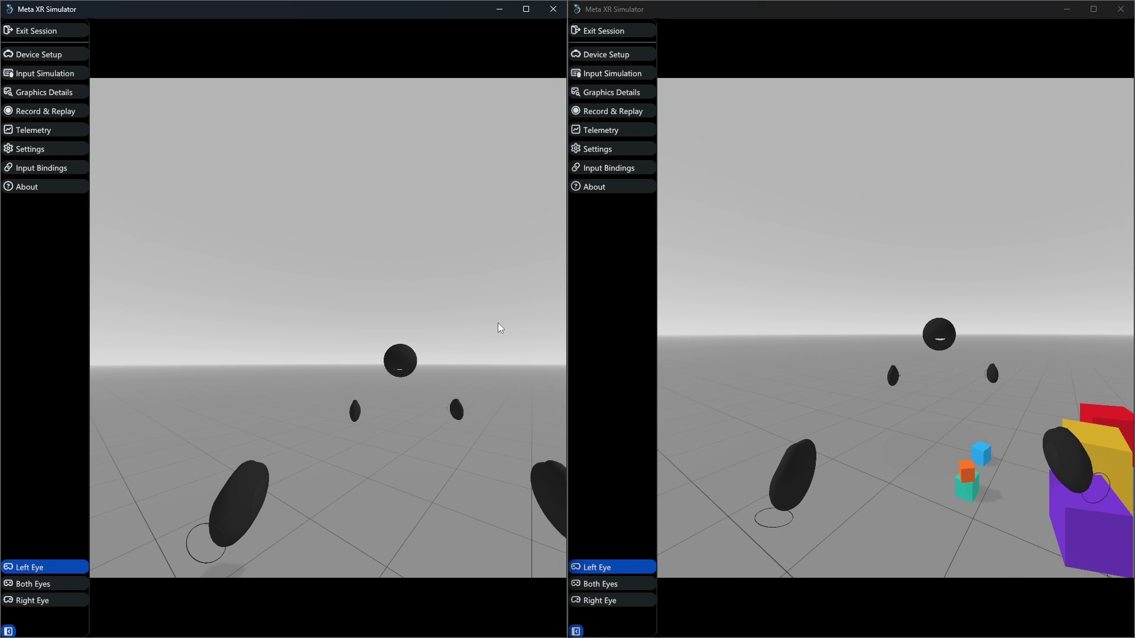
pyautogui.moveTo(497, 322); pyautogui.dragTo(531, 315)
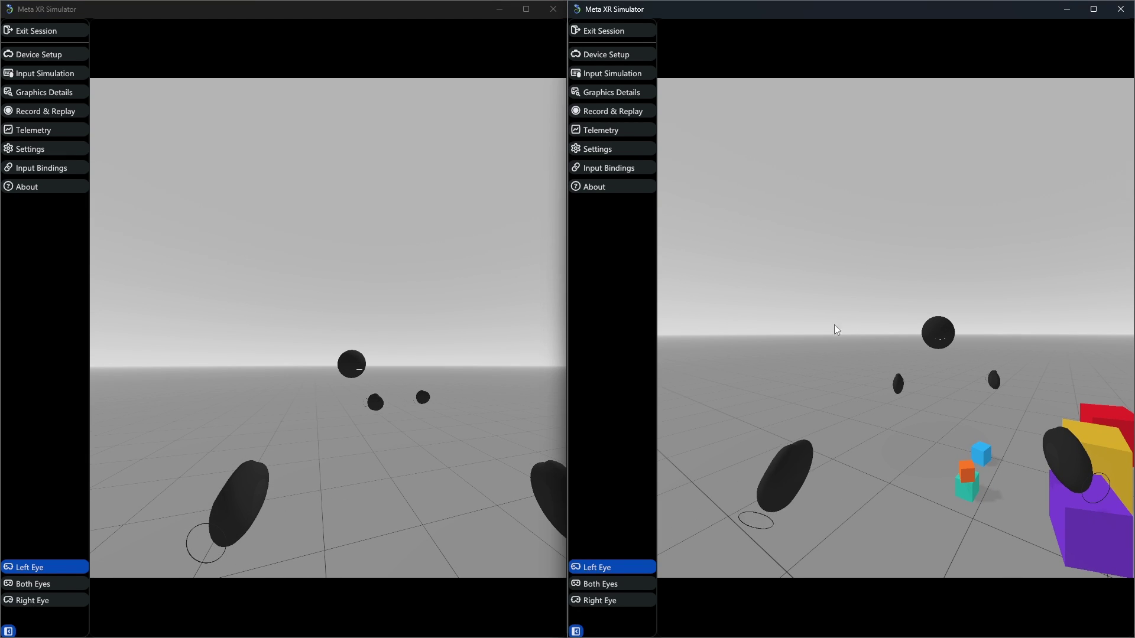
pyautogui.moveTo(353, 322); pyautogui.dragTo(159, 297)
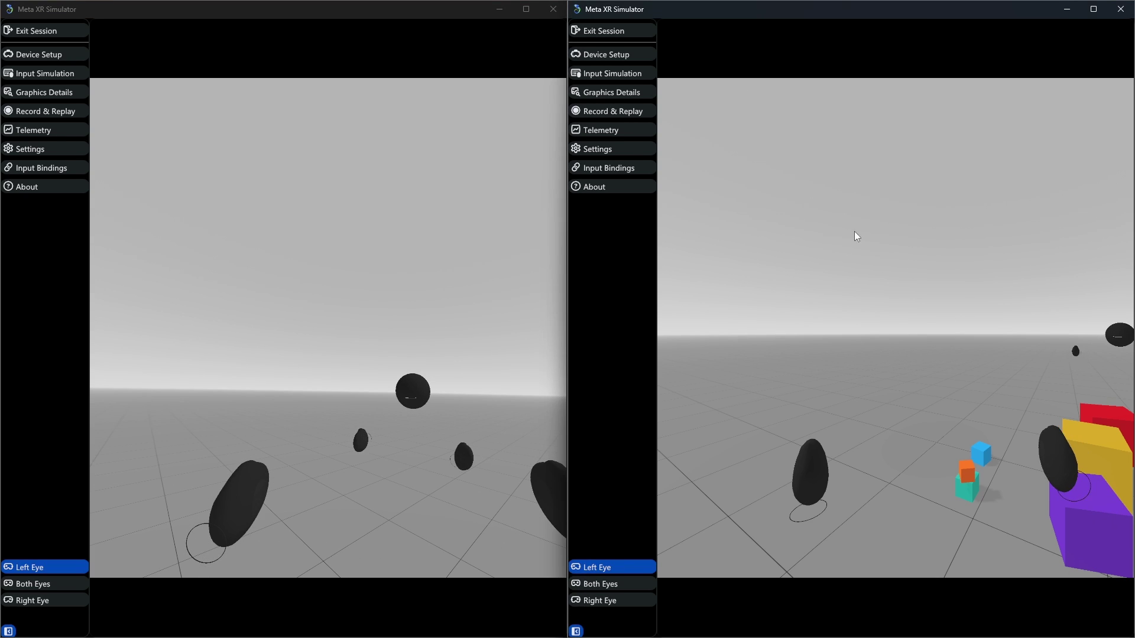